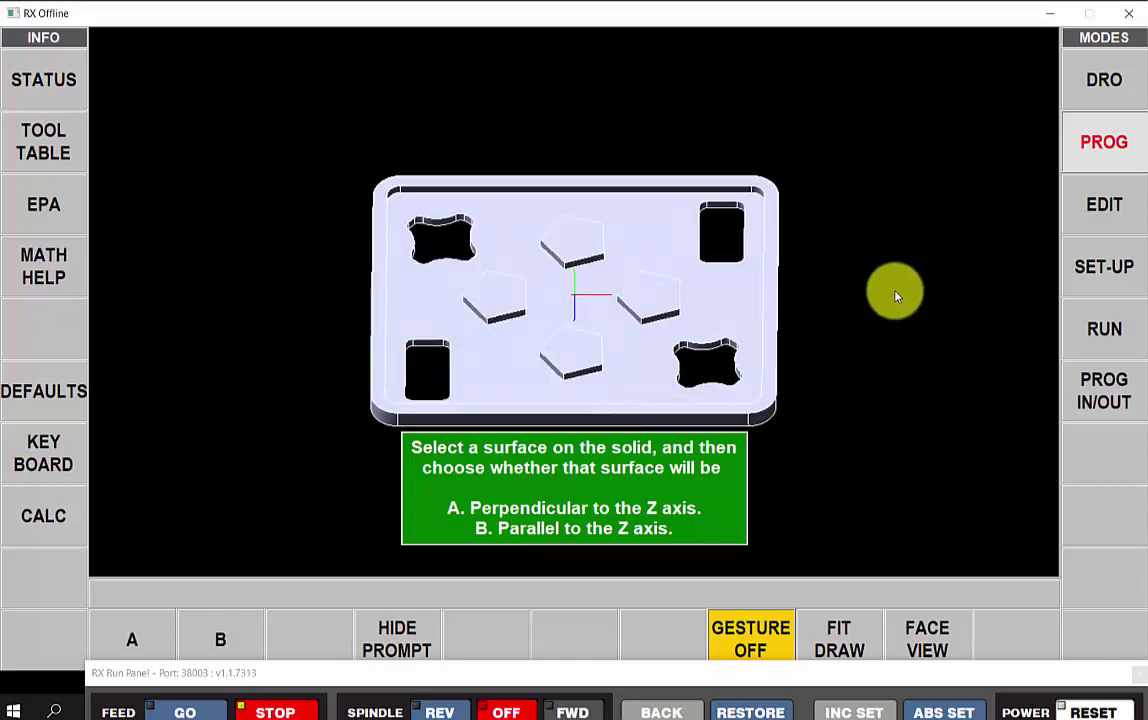
Step: Orient the part with the pentagonal boss's top face perpendicular to the Z axis, rotated 90 degrees so its long side lies along X
left_click(662, 297)
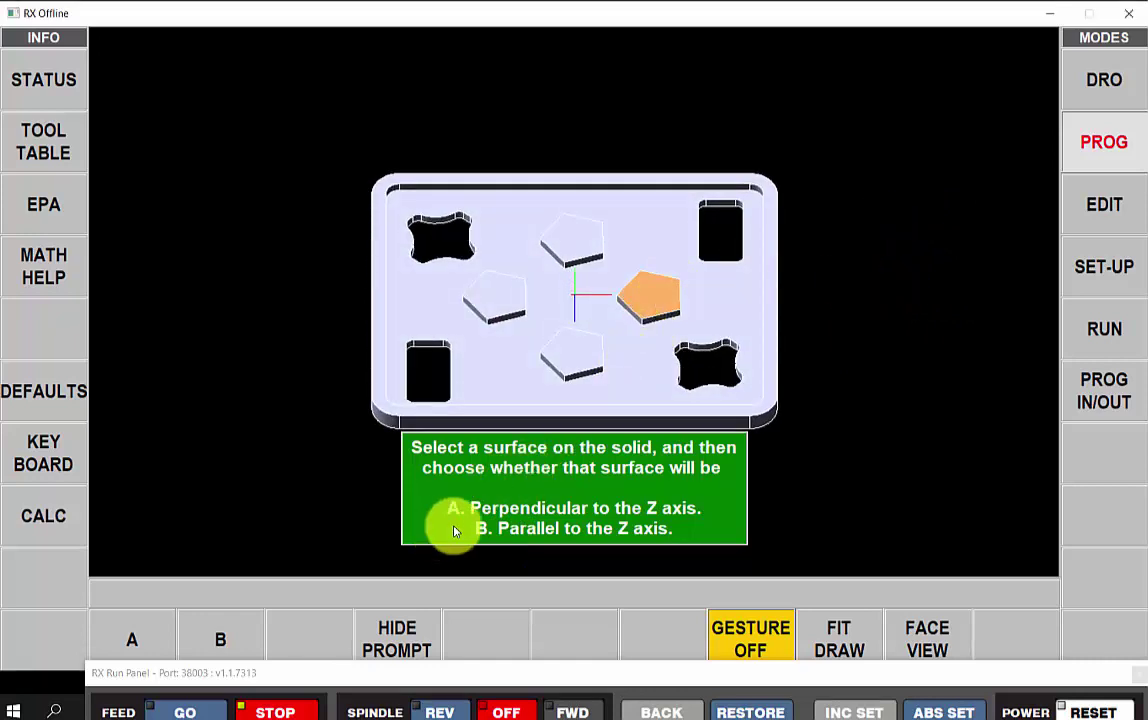
left_click(140, 641)
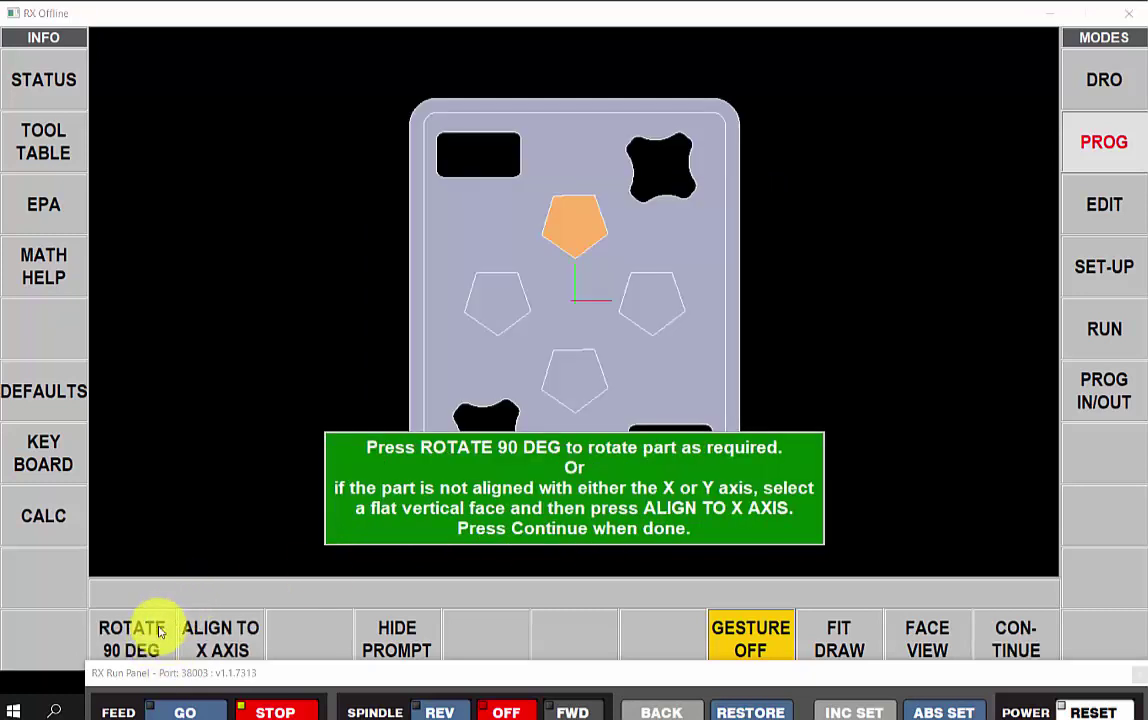
left_click(145, 640)
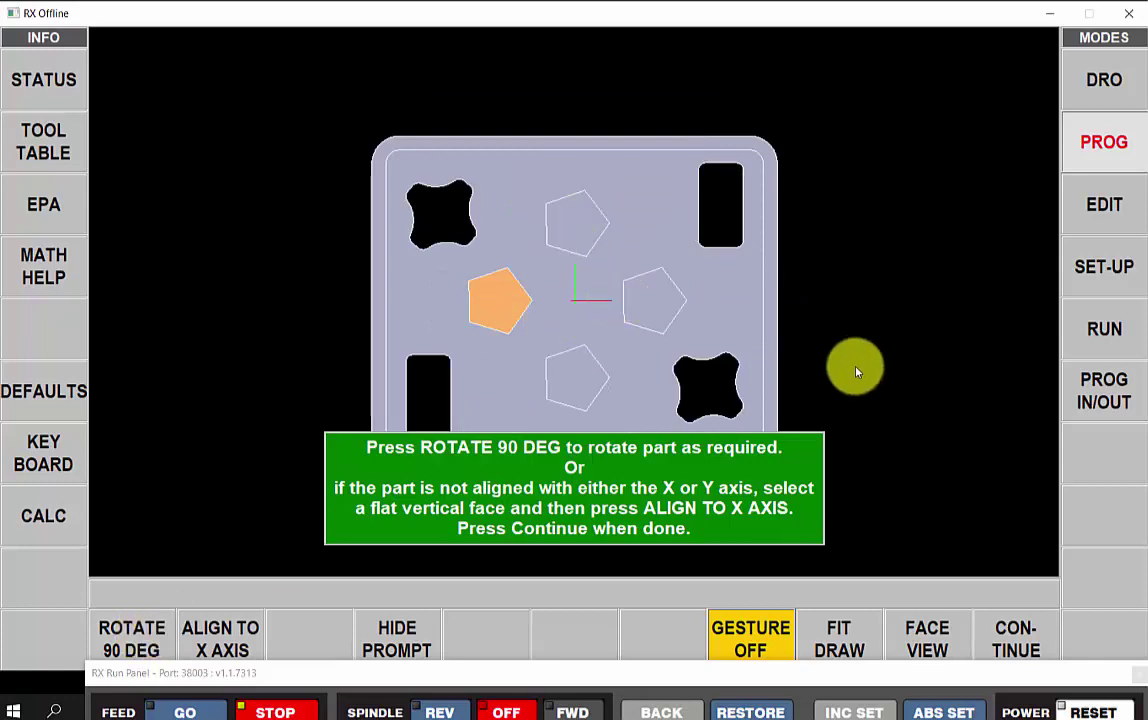
left_click_drag(851, 366, 979, 259)
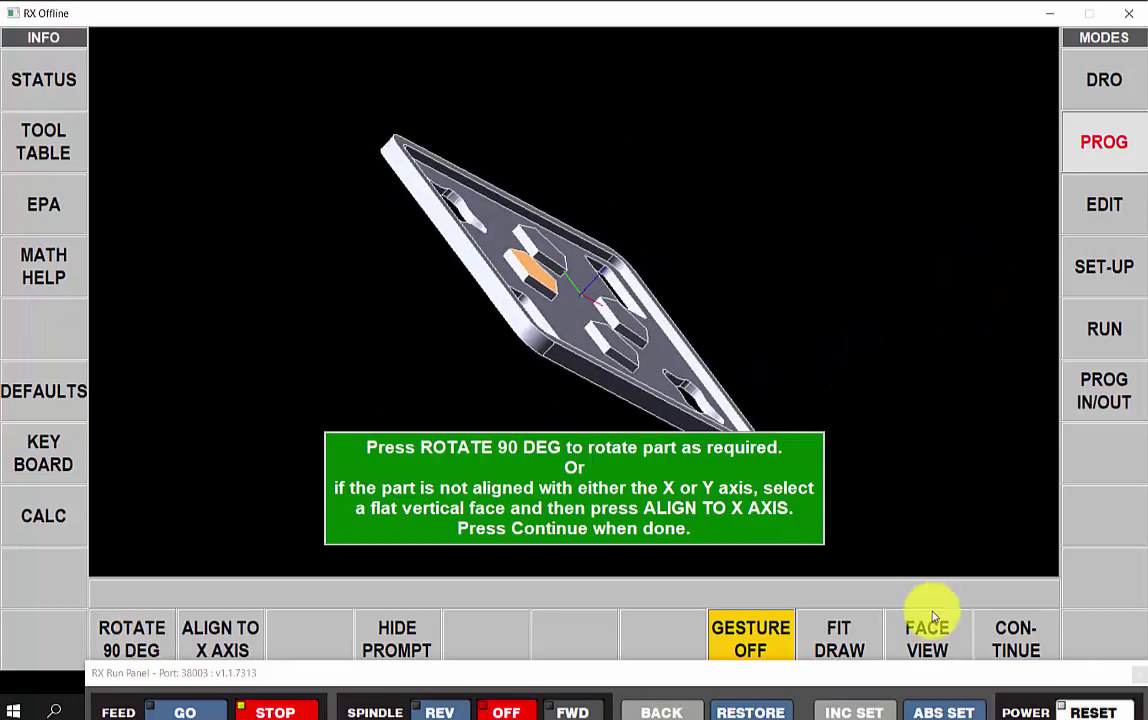
left_click(925, 638)
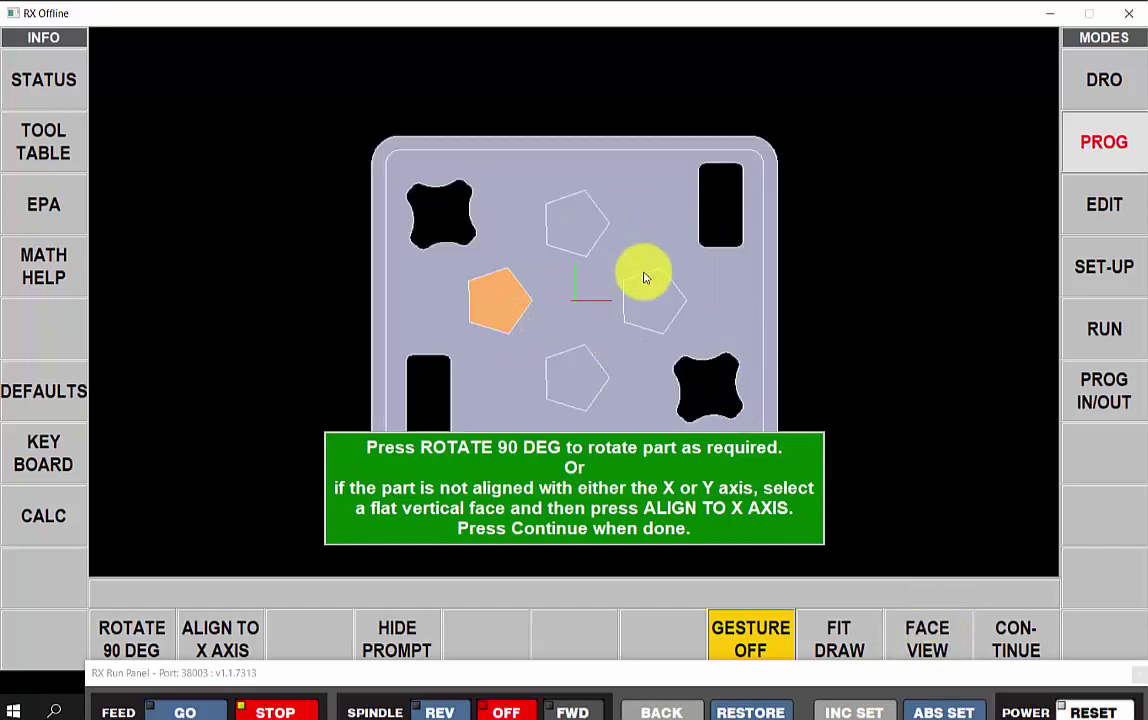
left_click(1018, 640)
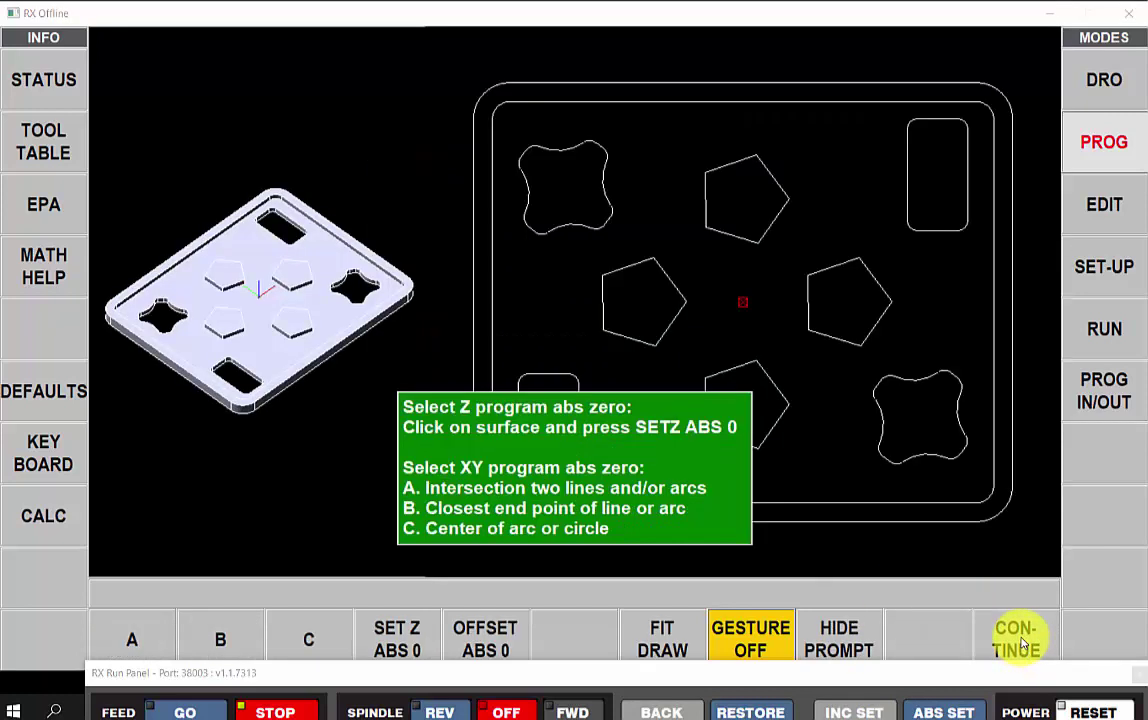
Step: Set the Z program absolute zero on the top surface of the part's outer rim
left_click(316, 358)
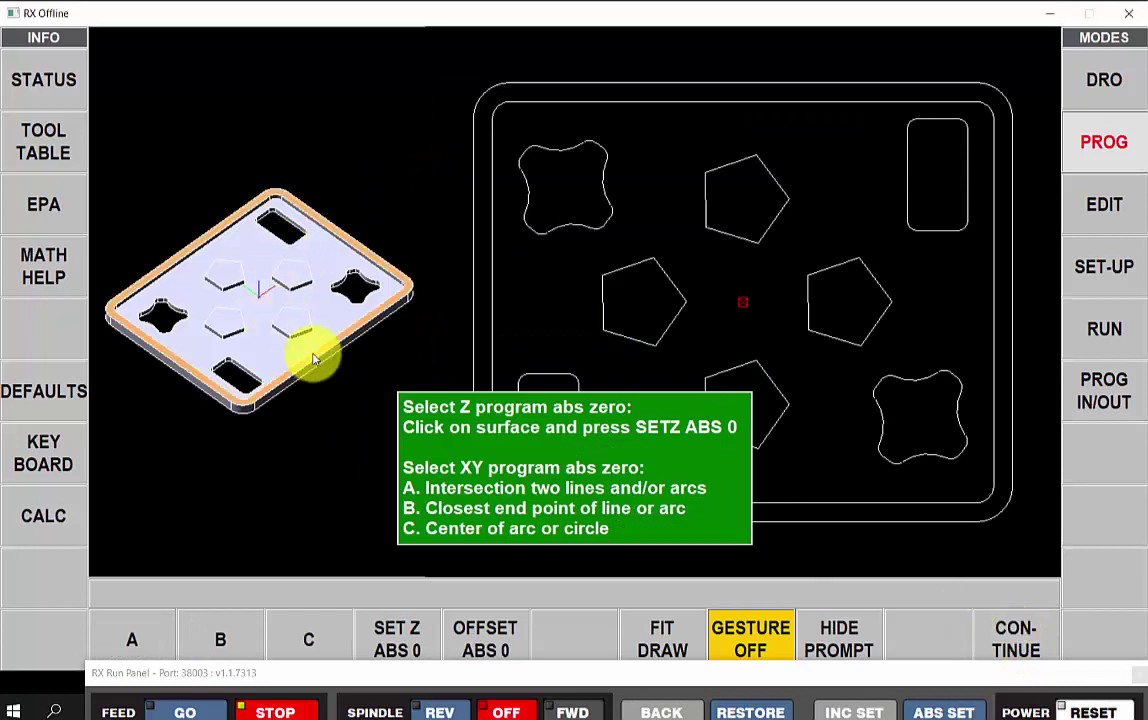
left_click(400, 637)
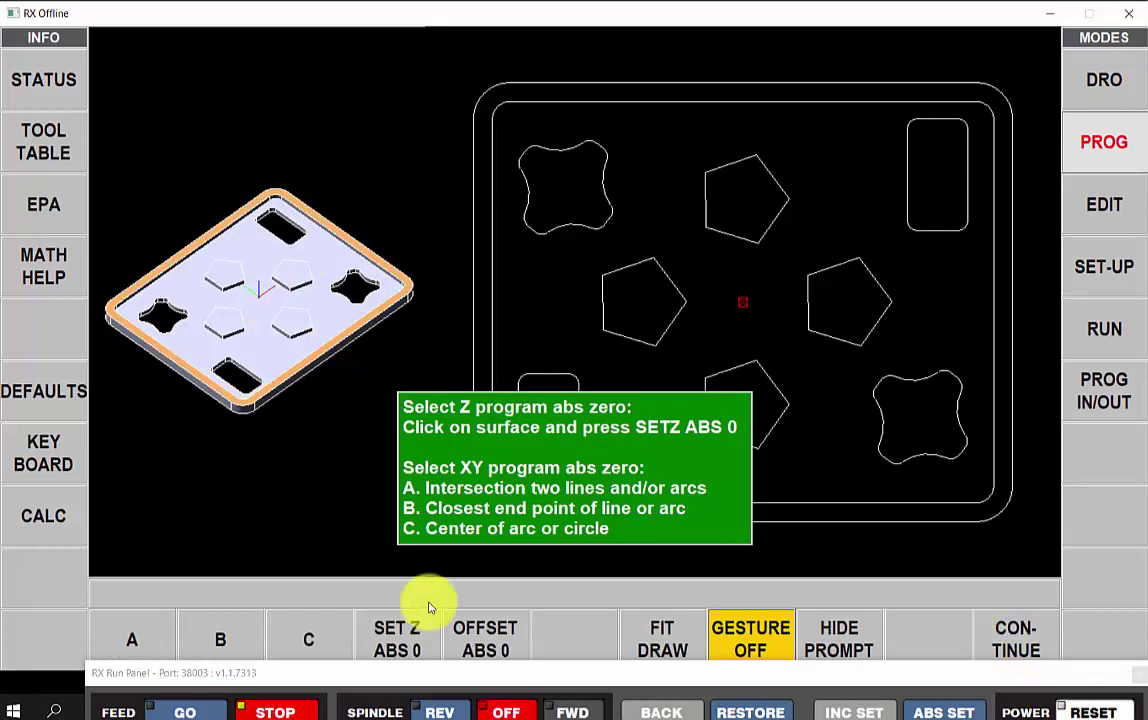
left_click(743, 305)
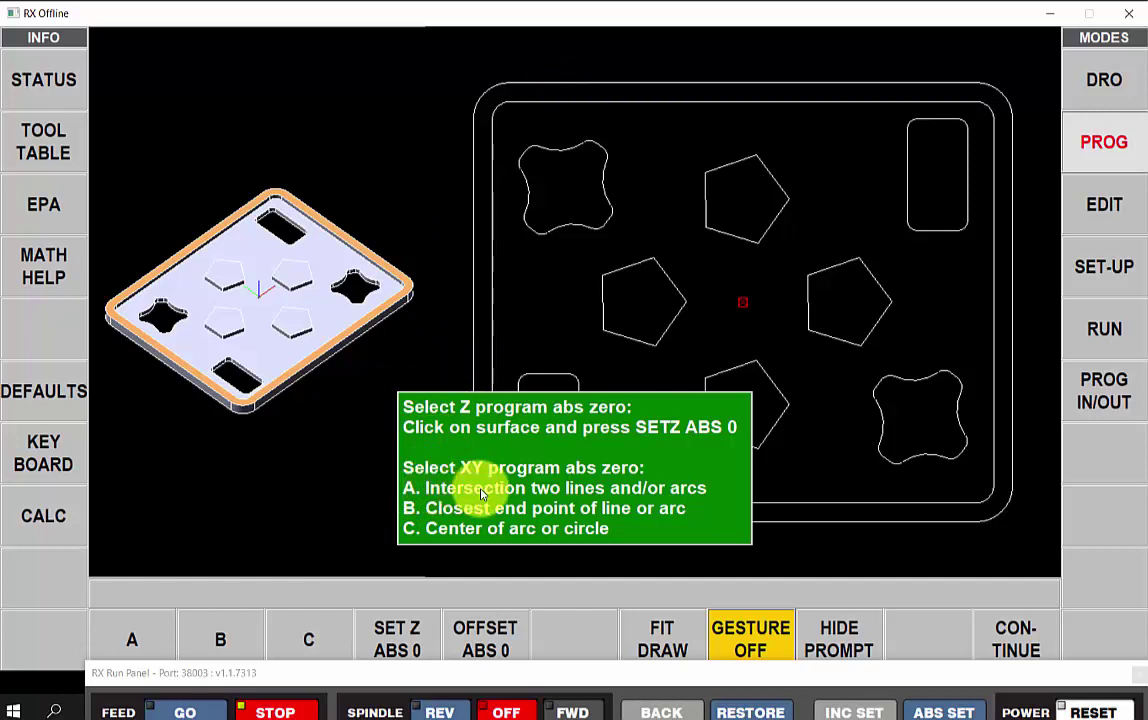
Step: Set the XY program absolute zero at the intersection of the outer boundary's top and left edges
left_click(141, 641)
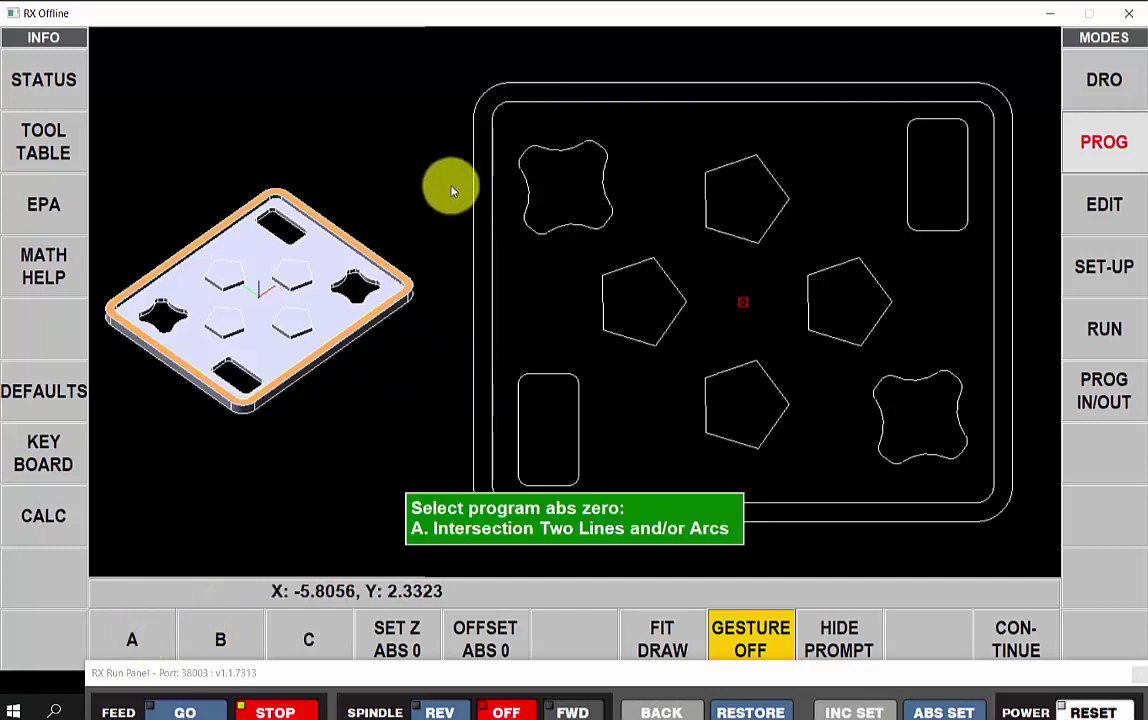
left_click(575, 84)
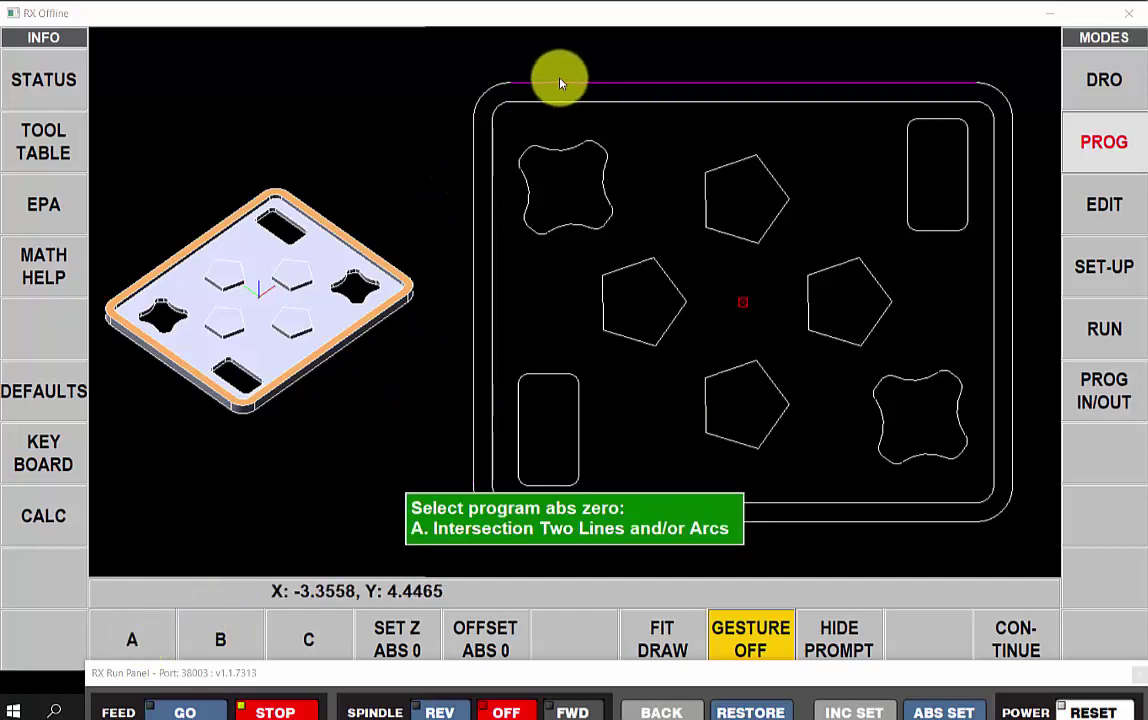
left_click(485, 84)
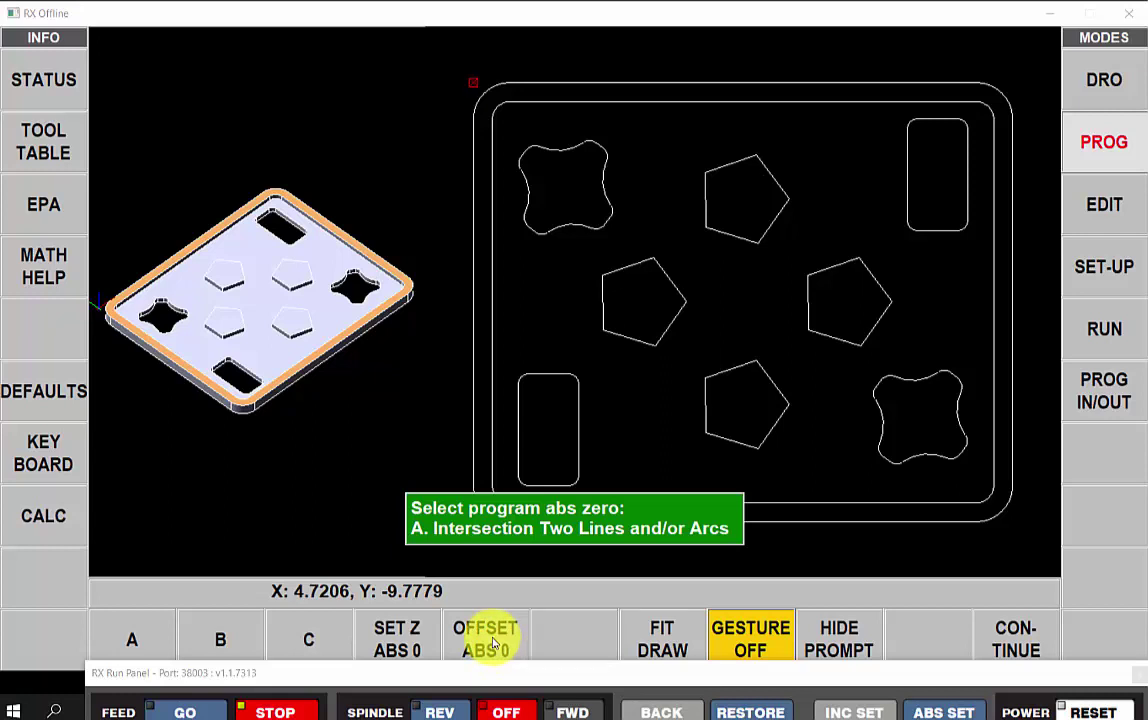
left_click(1010, 640)
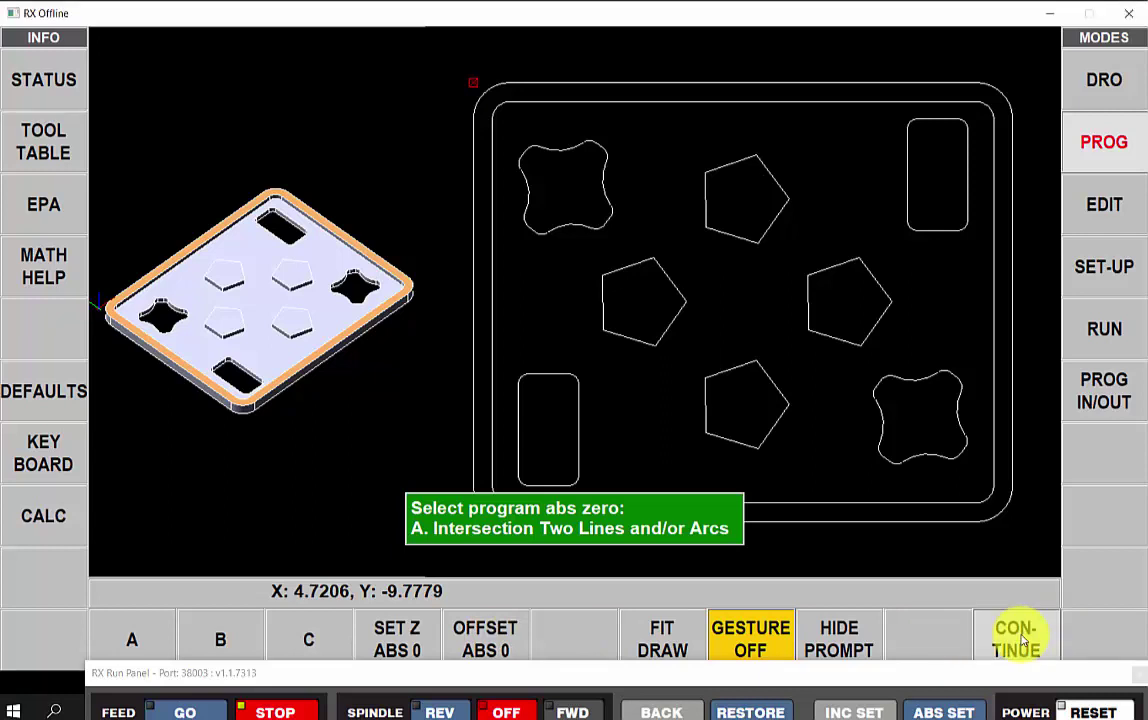
Step: Inquire on the outer boundary's right and bottom lines to check the part's extents from the program zero
left_click(487, 648)
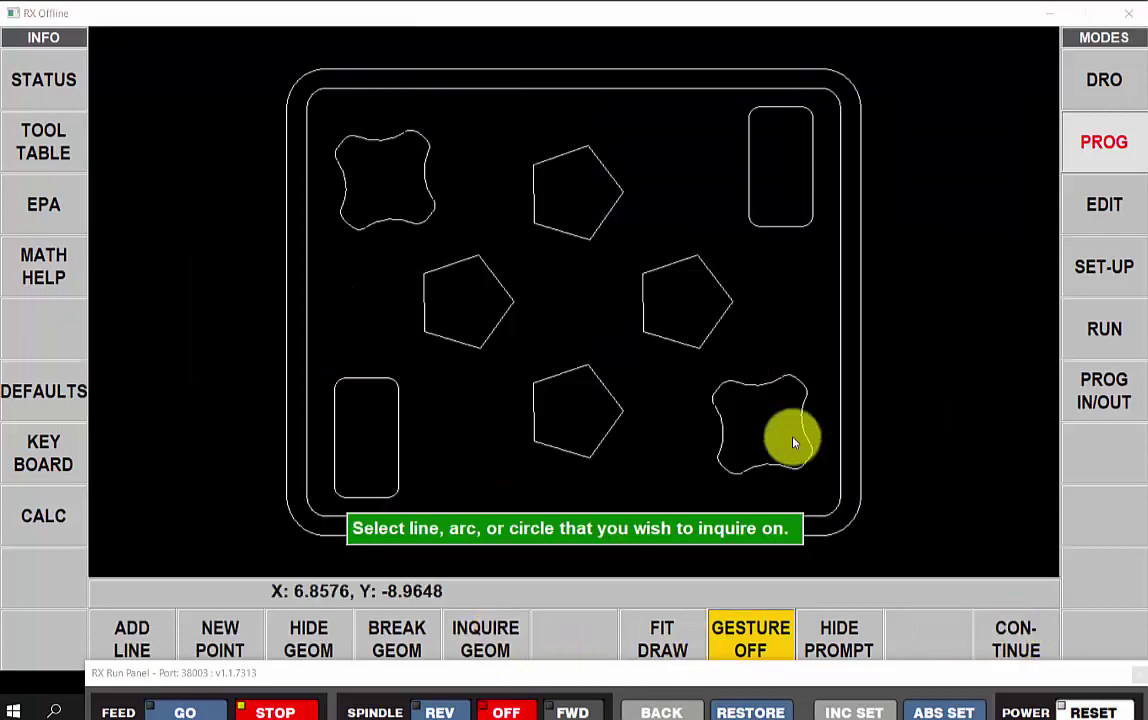
left_click(858, 322)
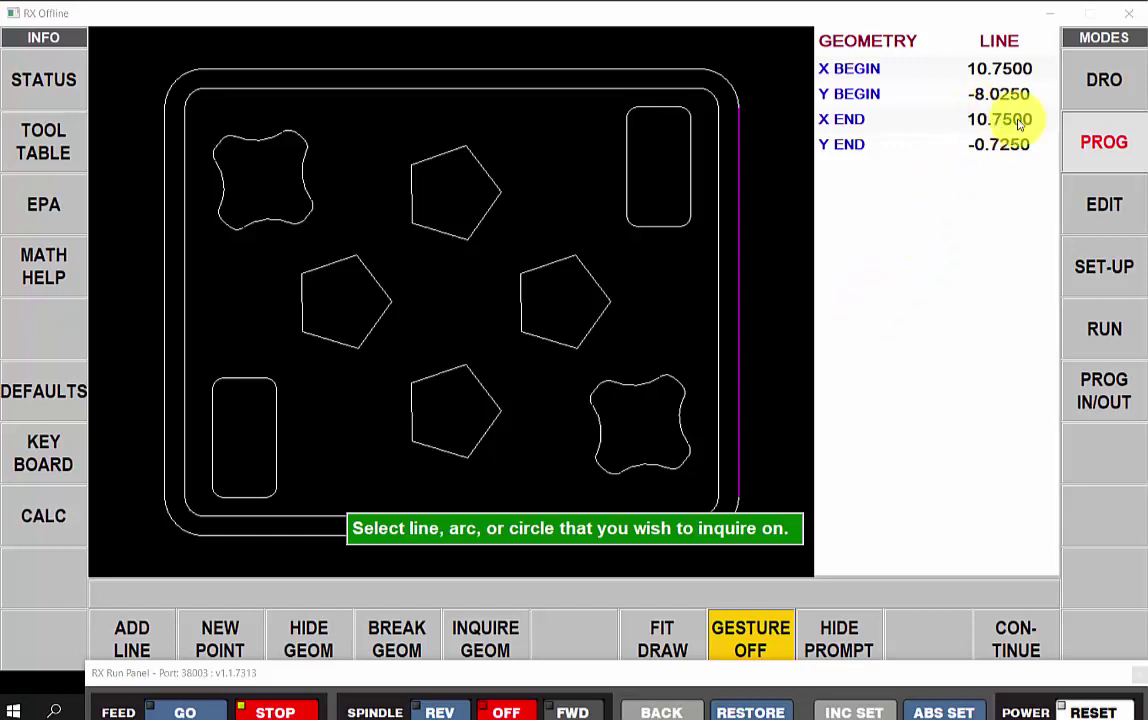
left_click(312, 535)
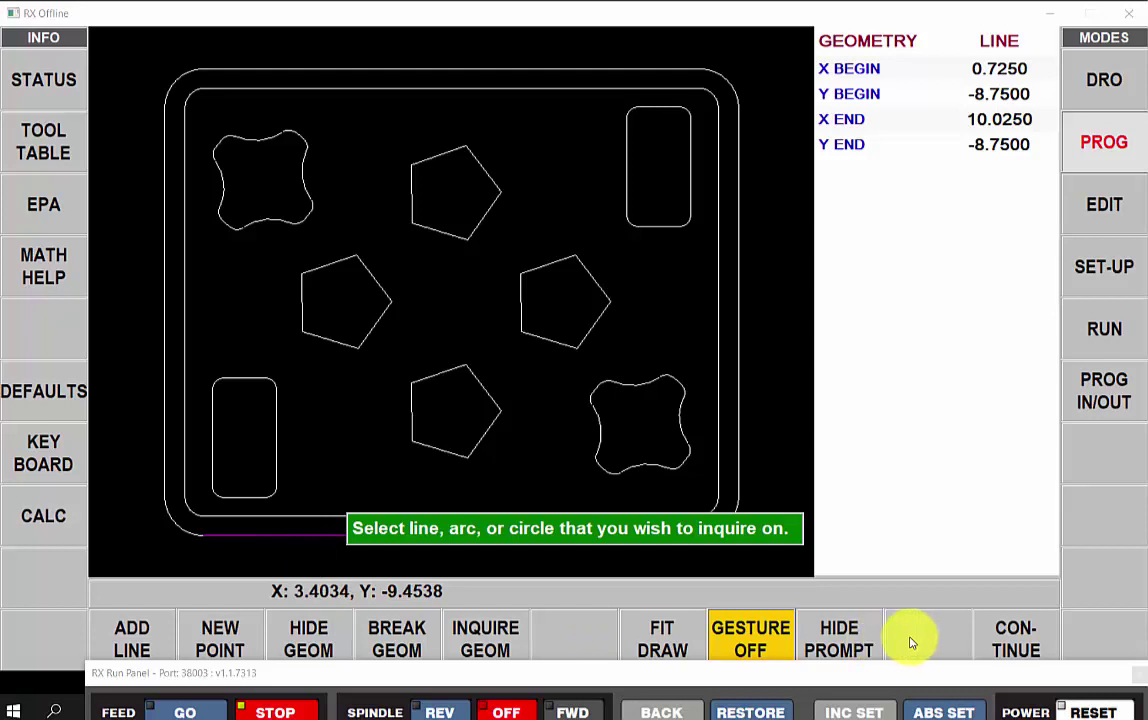
left_click(661, 712)
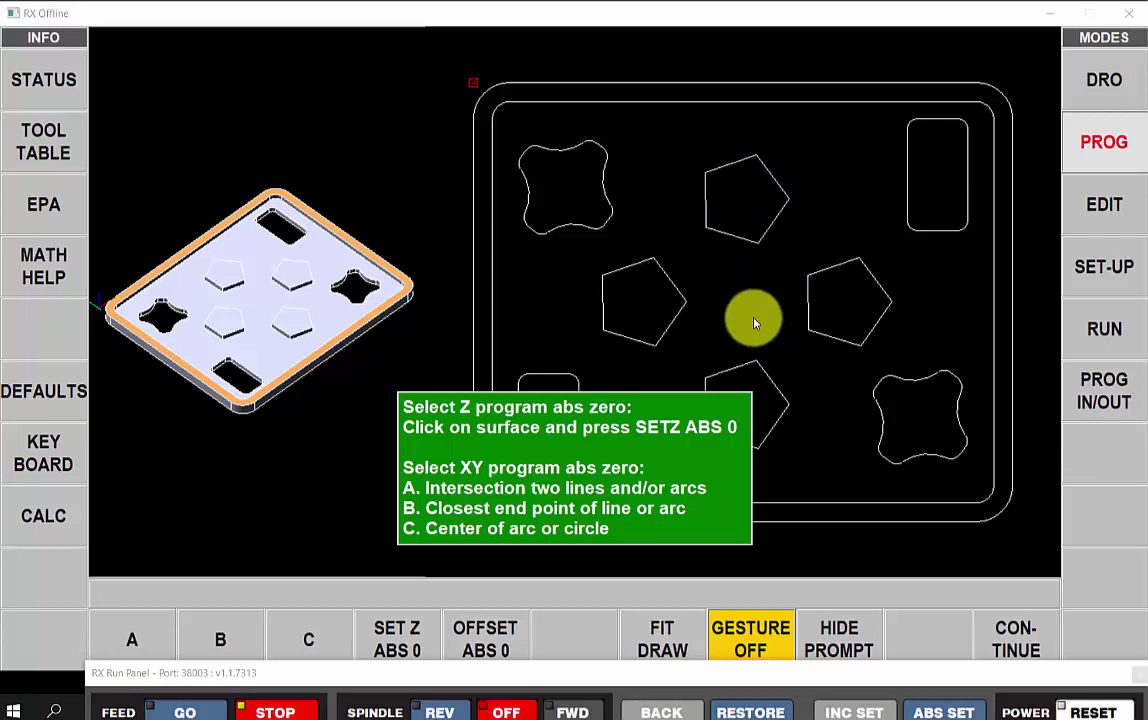
Step: Inquire on corner arcs of the two rounded rectangular cutouts and the upper-left irregular cutout to check their radii
left_click(1017, 641)
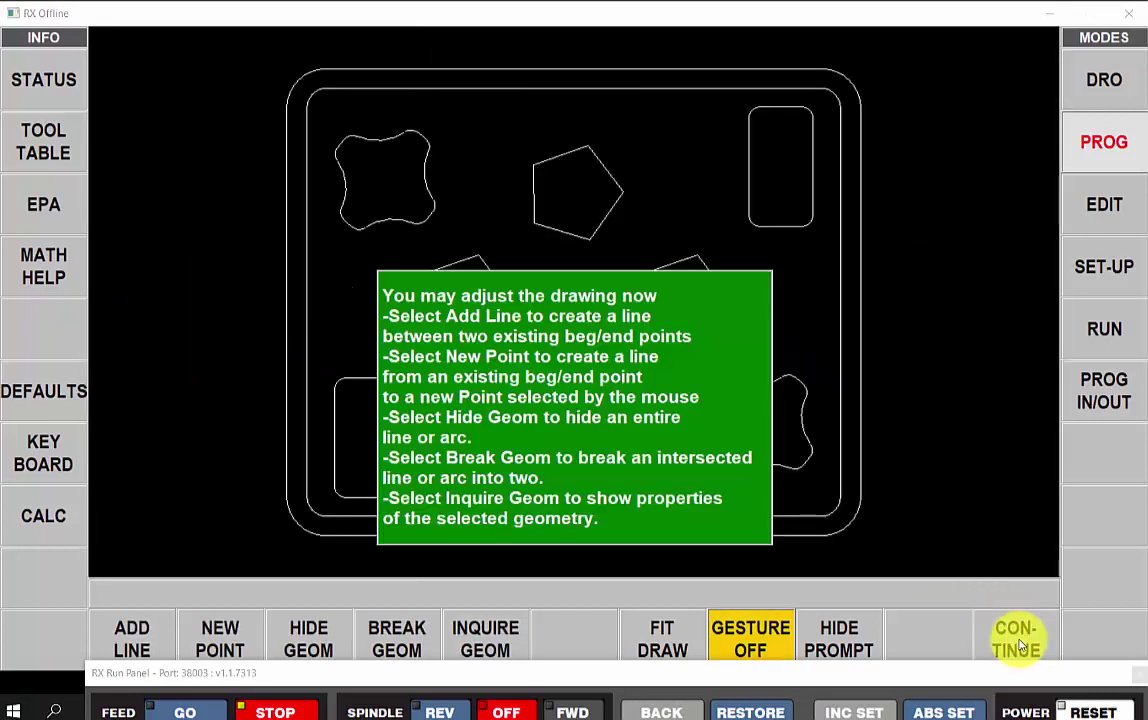
left_click(496, 643)
left_click(390, 499)
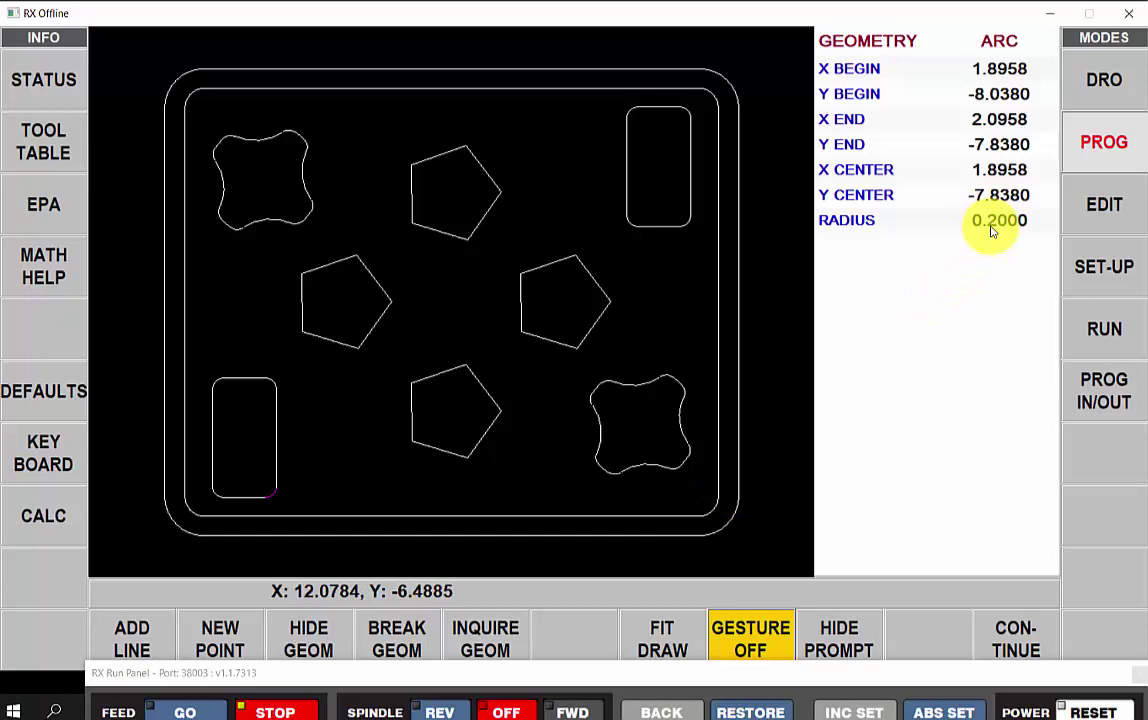
left_click(690, 227)
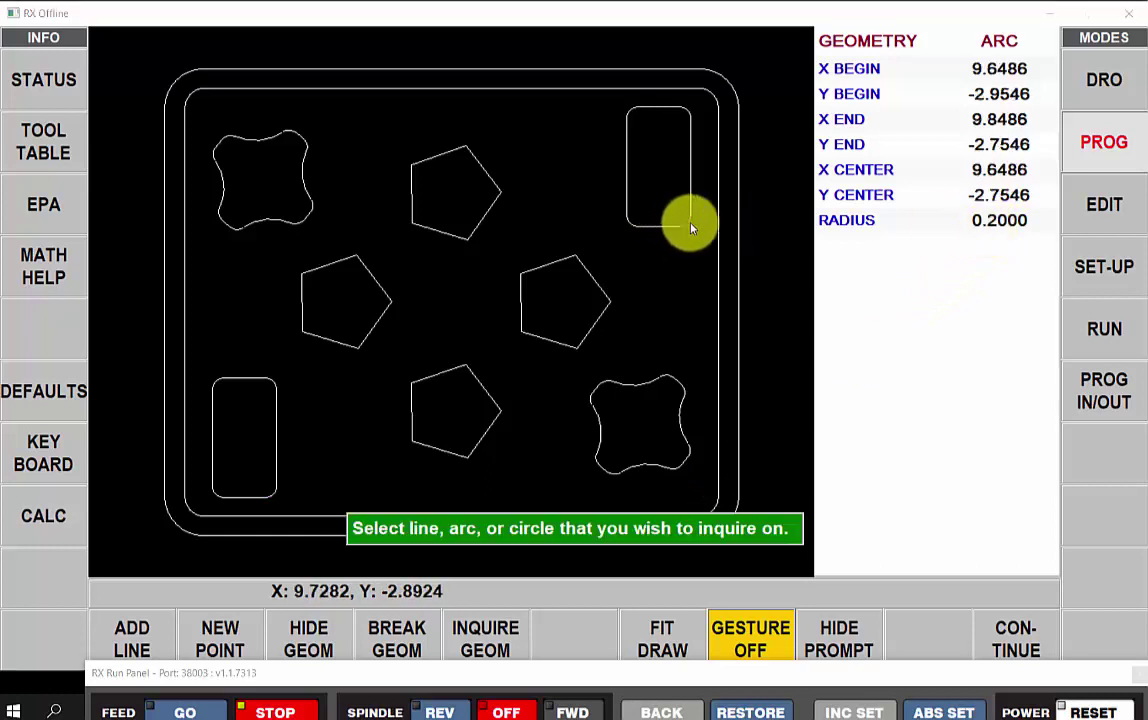
left_click(293, 227)
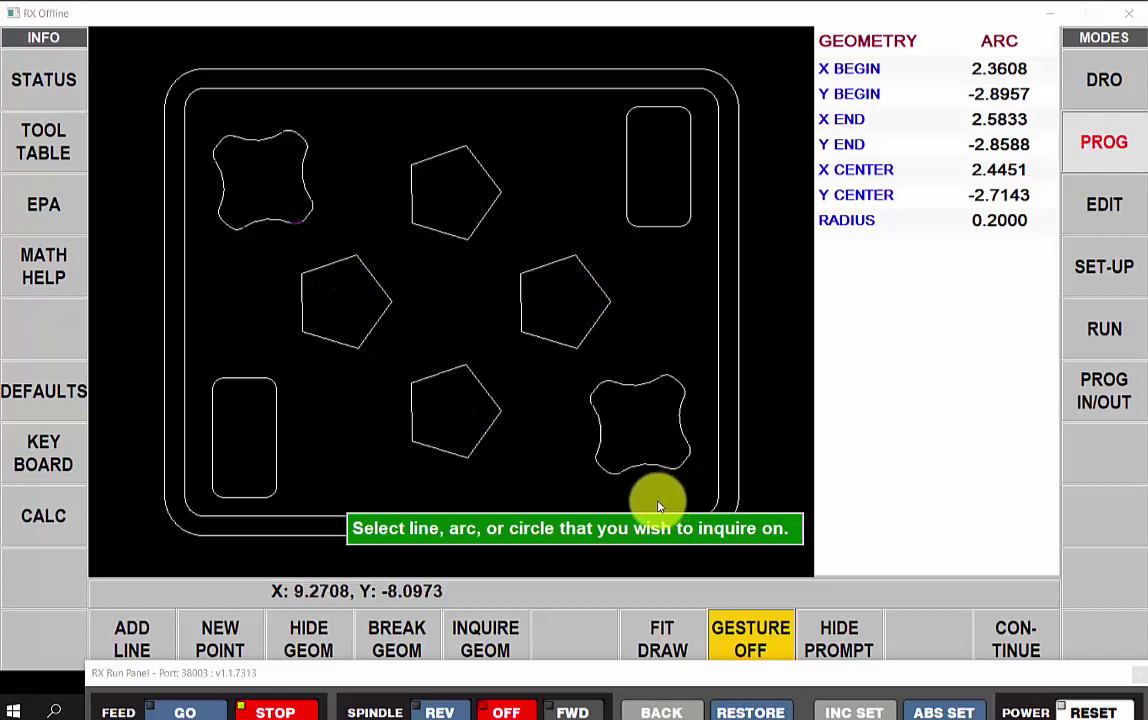
Step: Start a chained island event and select the inner rounded rectangle as its pocket boundary
left_click(1003, 638)
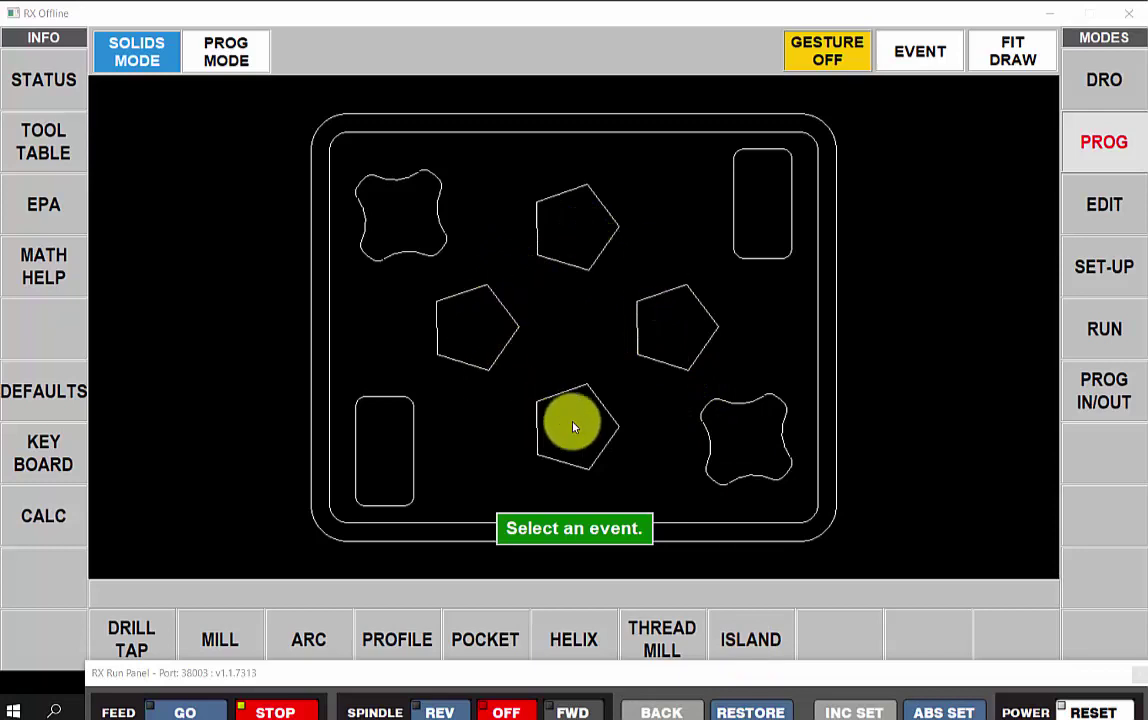
left_click(745, 640)
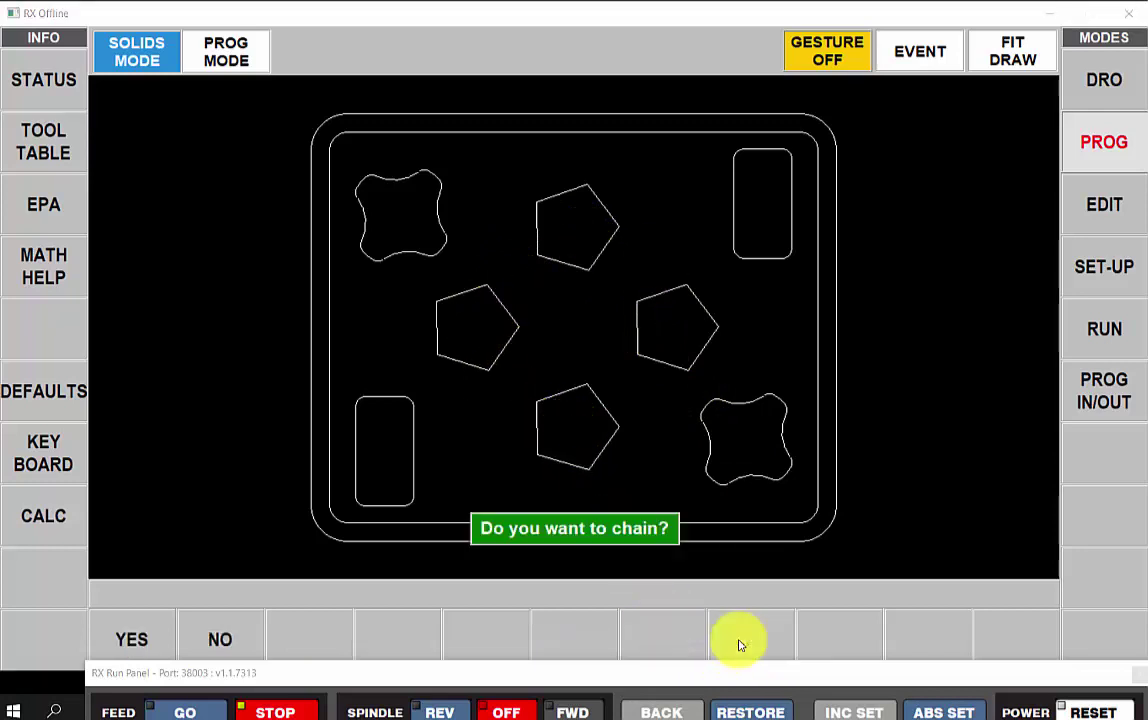
left_click(155, 640)
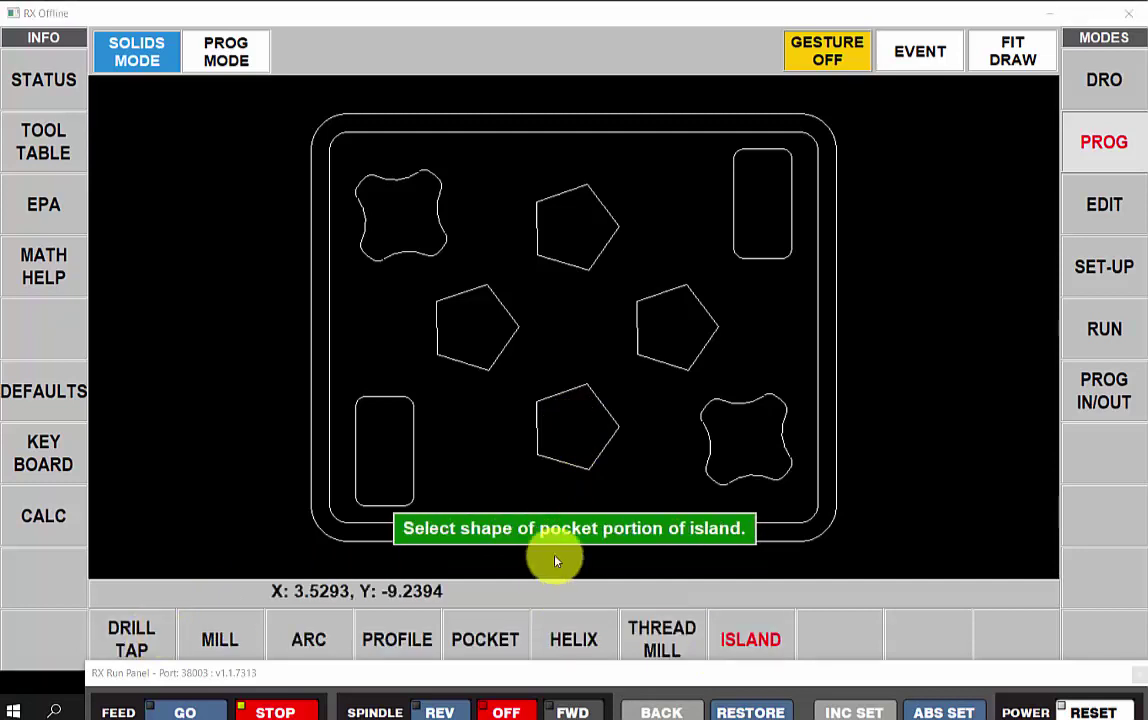
left_click(813, 522)
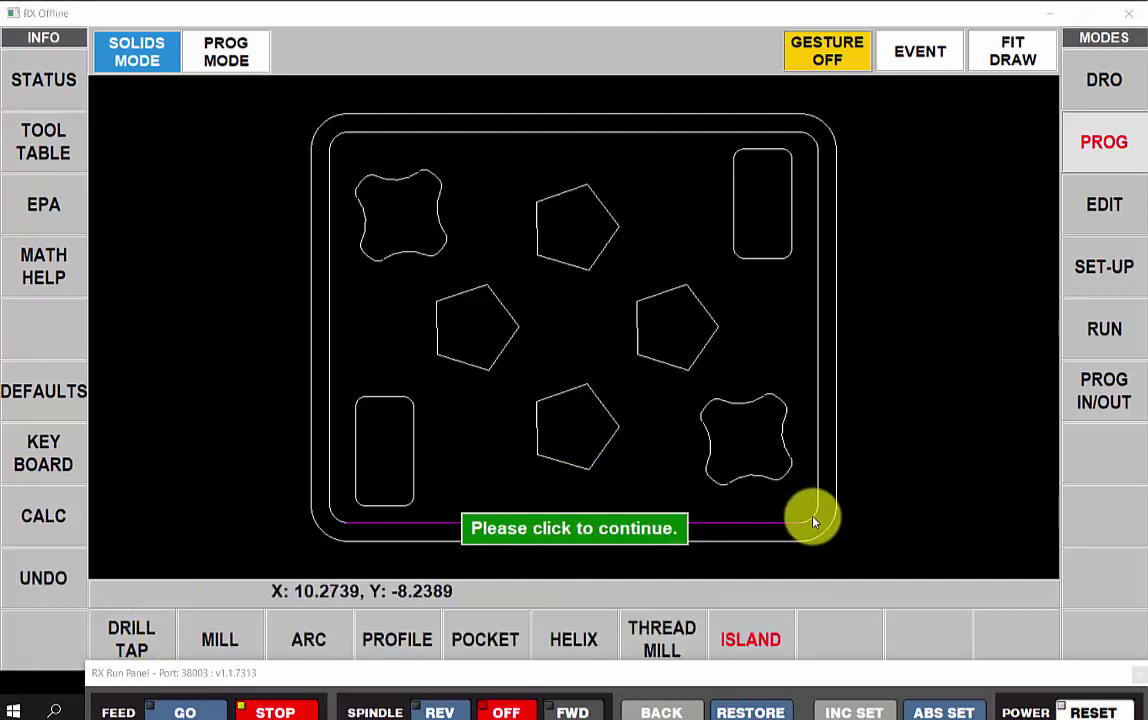
left_click(813, 522)
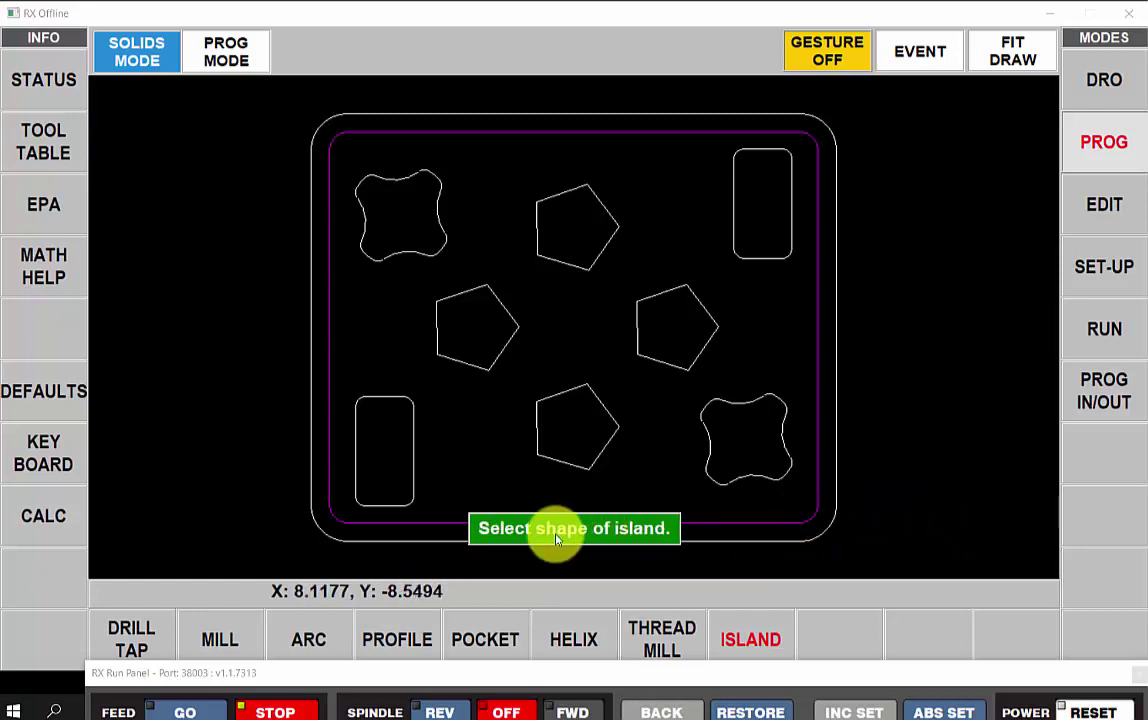
Step: Chain the bottom, left, top and right pentagons as the island shapes within the pocket
left_click(561, 462)
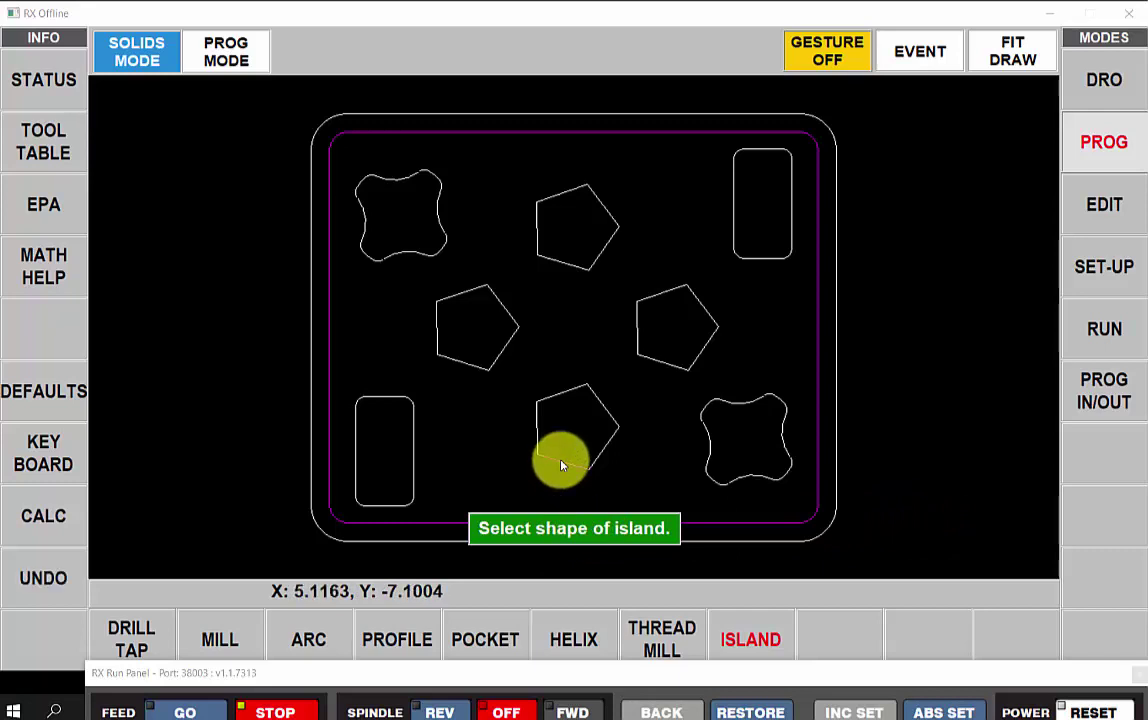
left_click(535, 427)
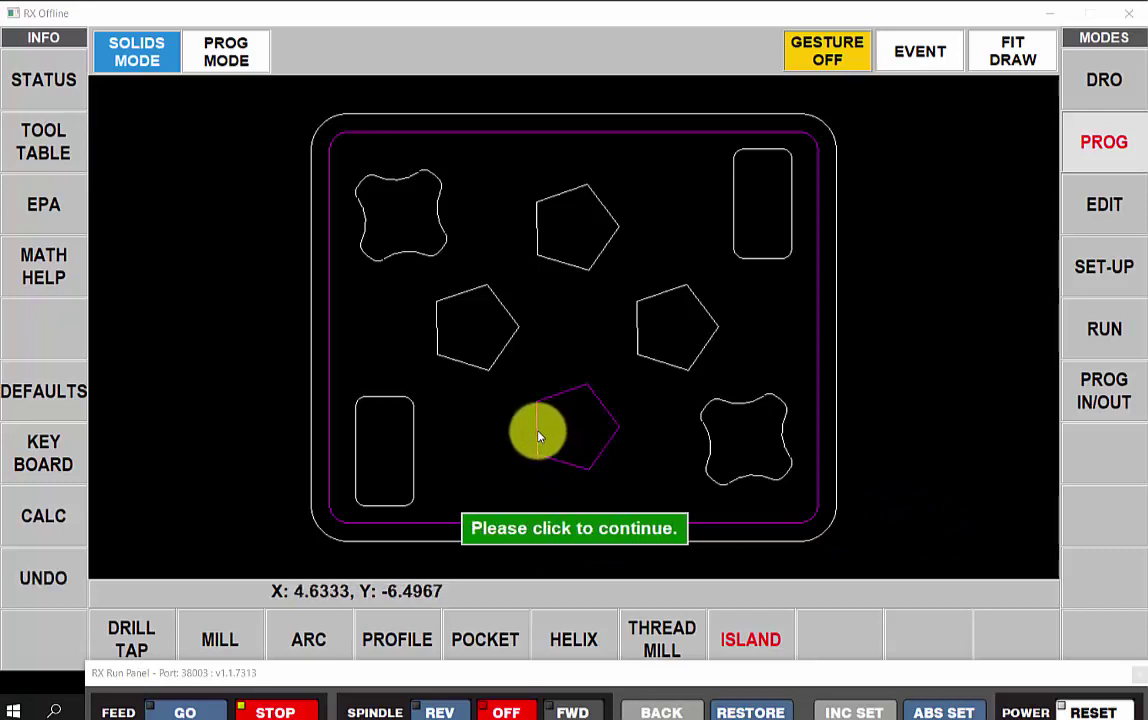
left_click(432, 333)
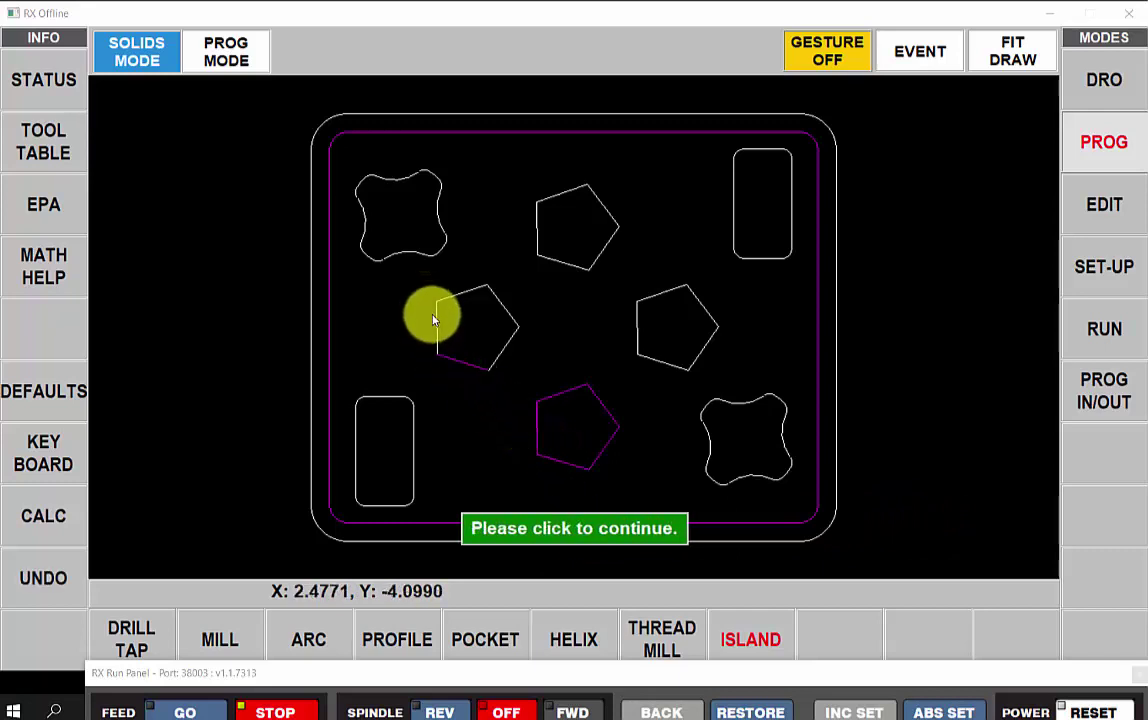
left_click(437, 325)
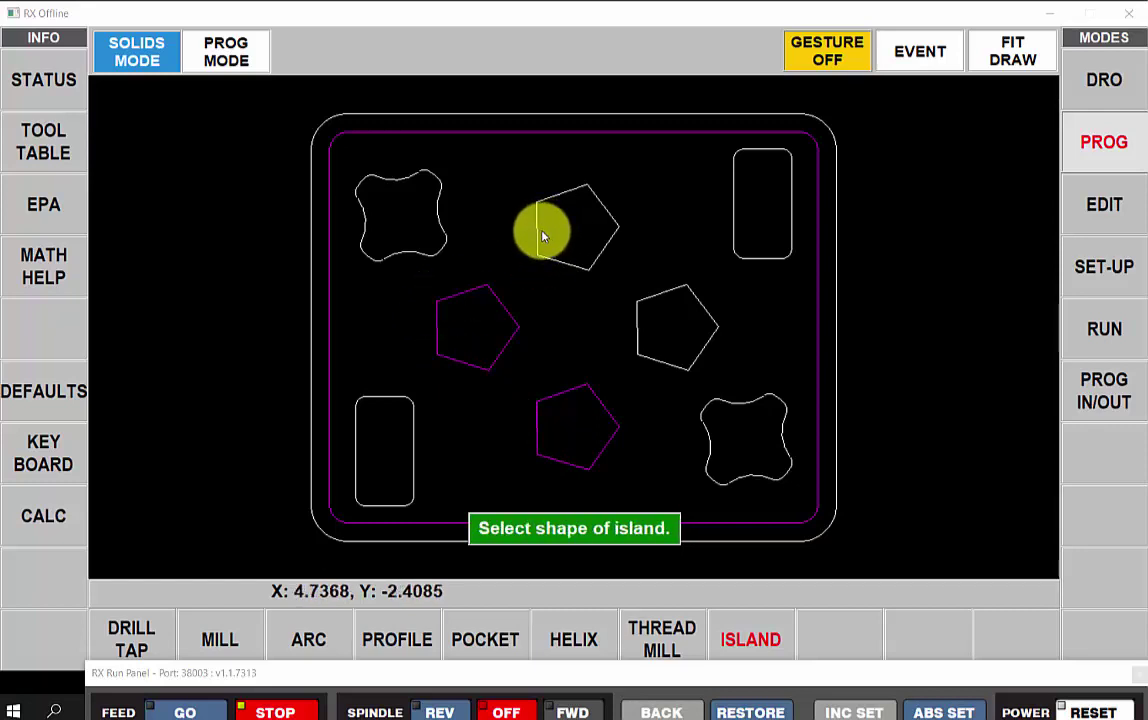
left_click(537, 236)
left_click(553, 204)
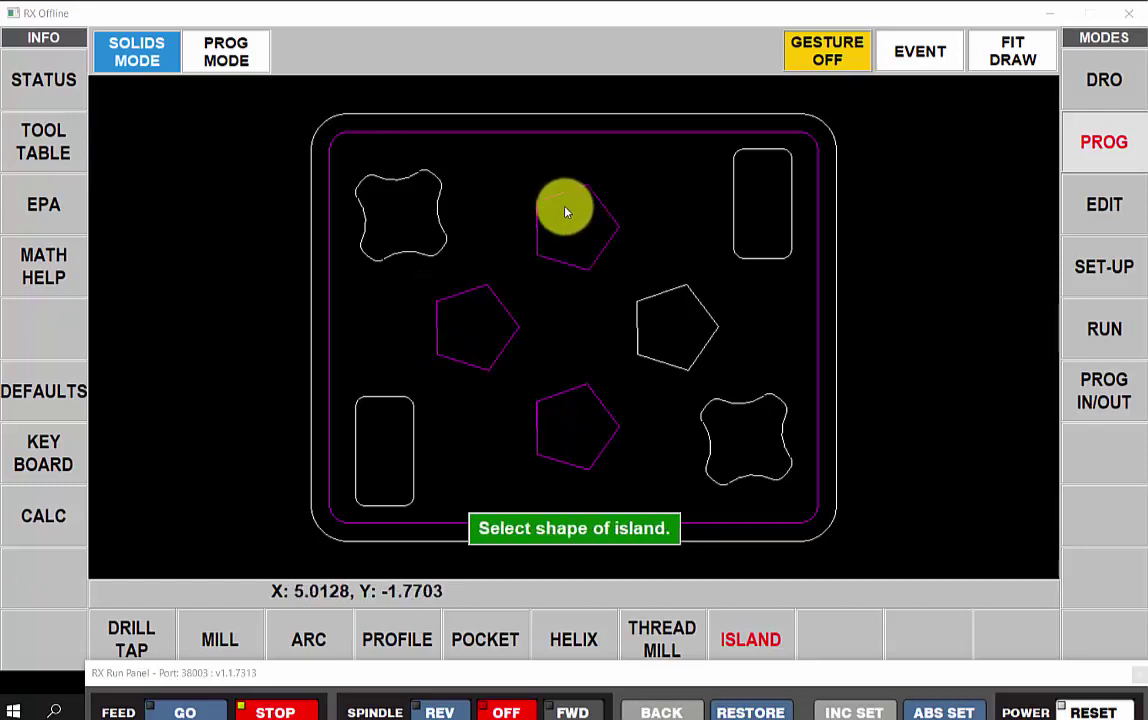
left_click(675, 293)
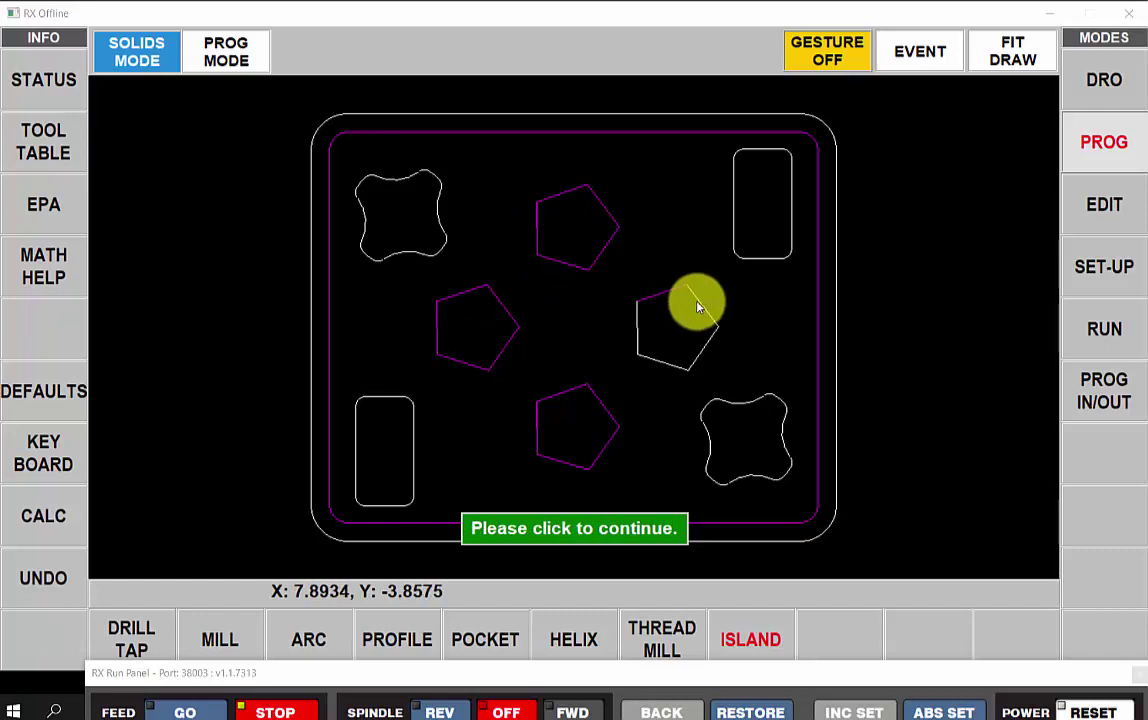
left_click(701, 302)
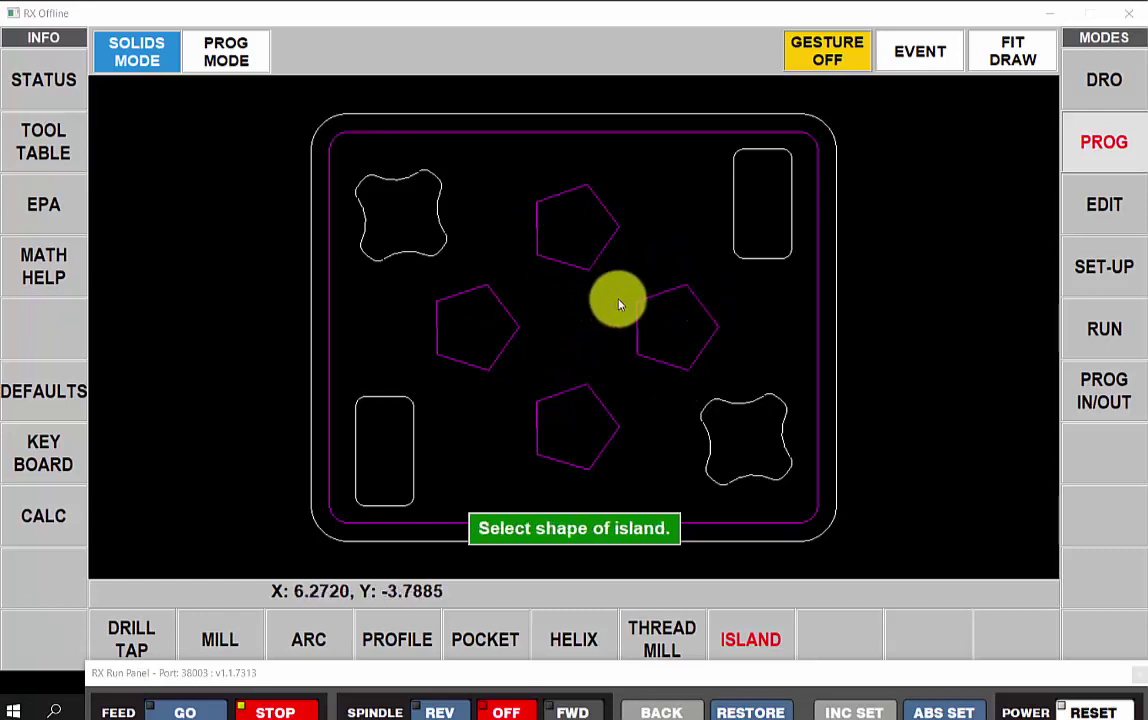
Step: Open the island pocket event's parameters, accept Z rapid 0.0300, and load Z end -0.2500 from the solid's pocket floor without offset
left_click(920, 52)
left_click(950, 189)
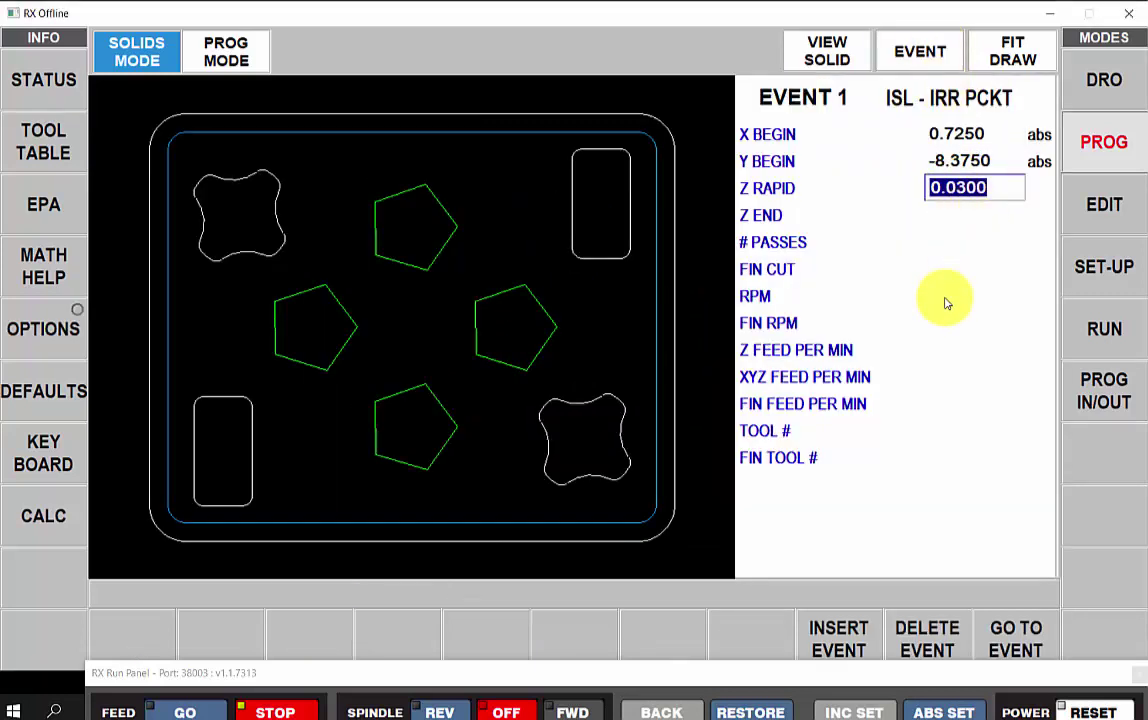
key("Return")
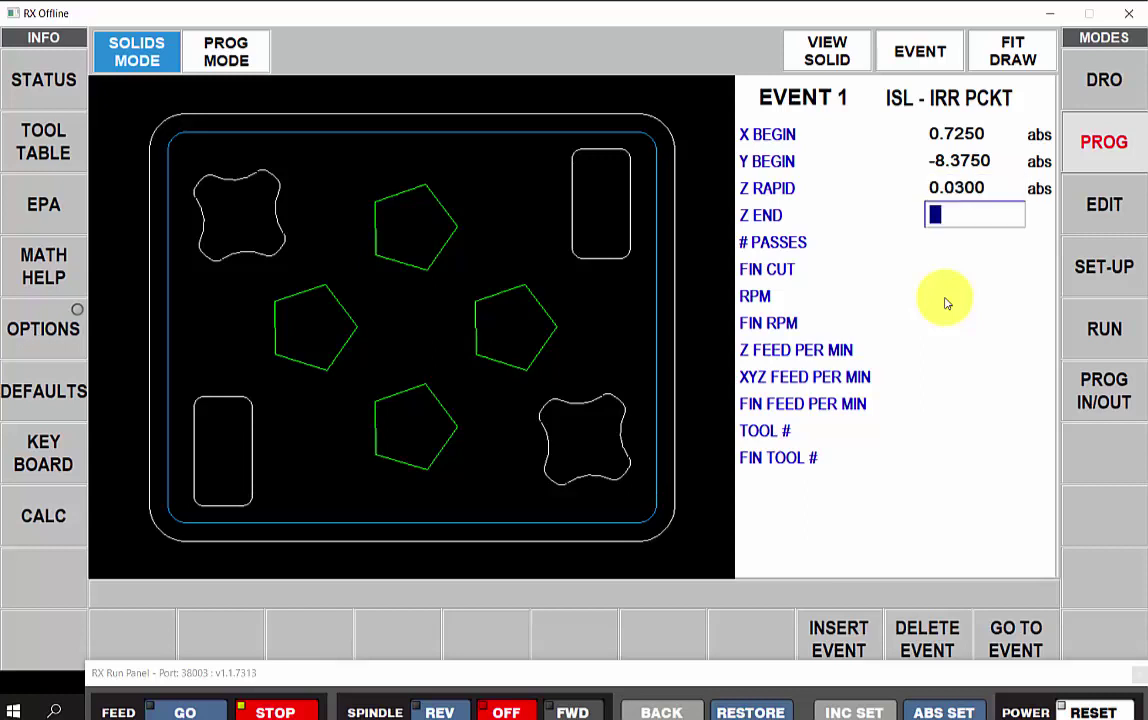
left_click(836, 55)
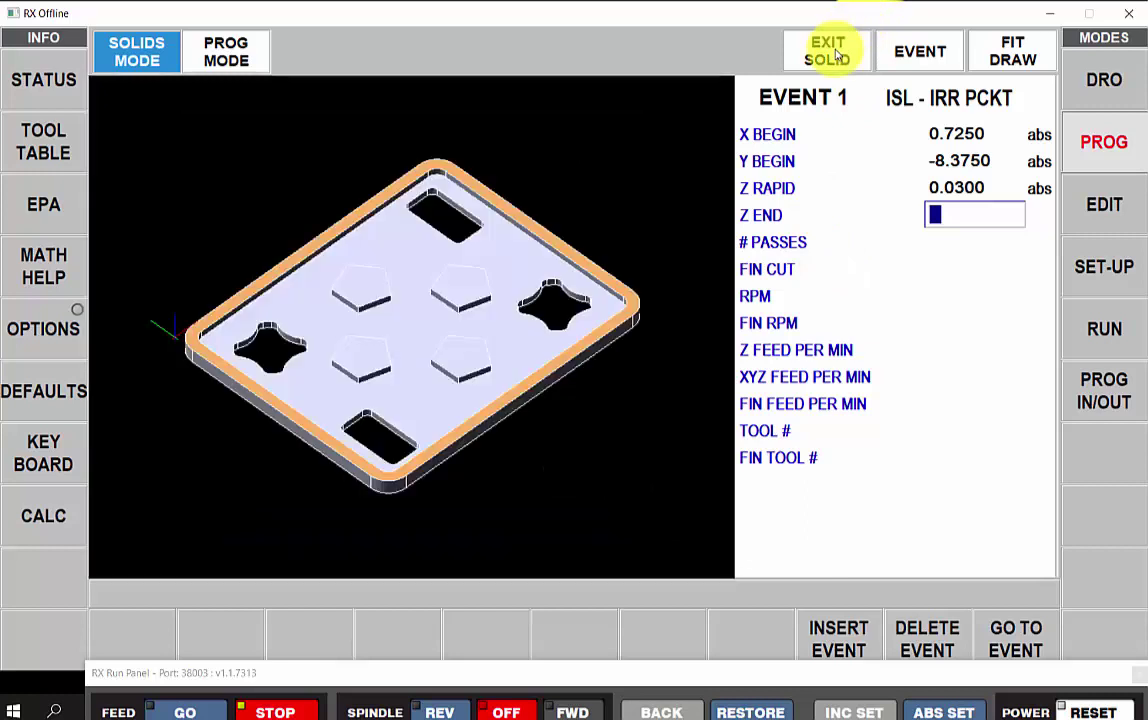
left_click(408, 325)
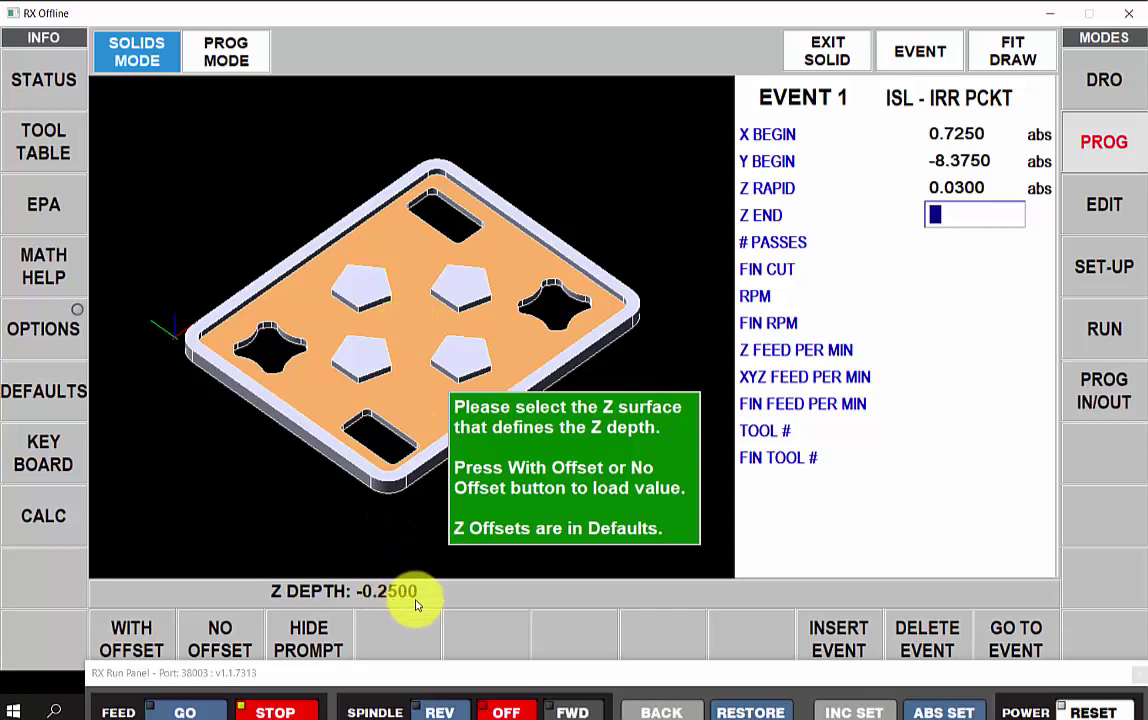
left_click(221, 638)
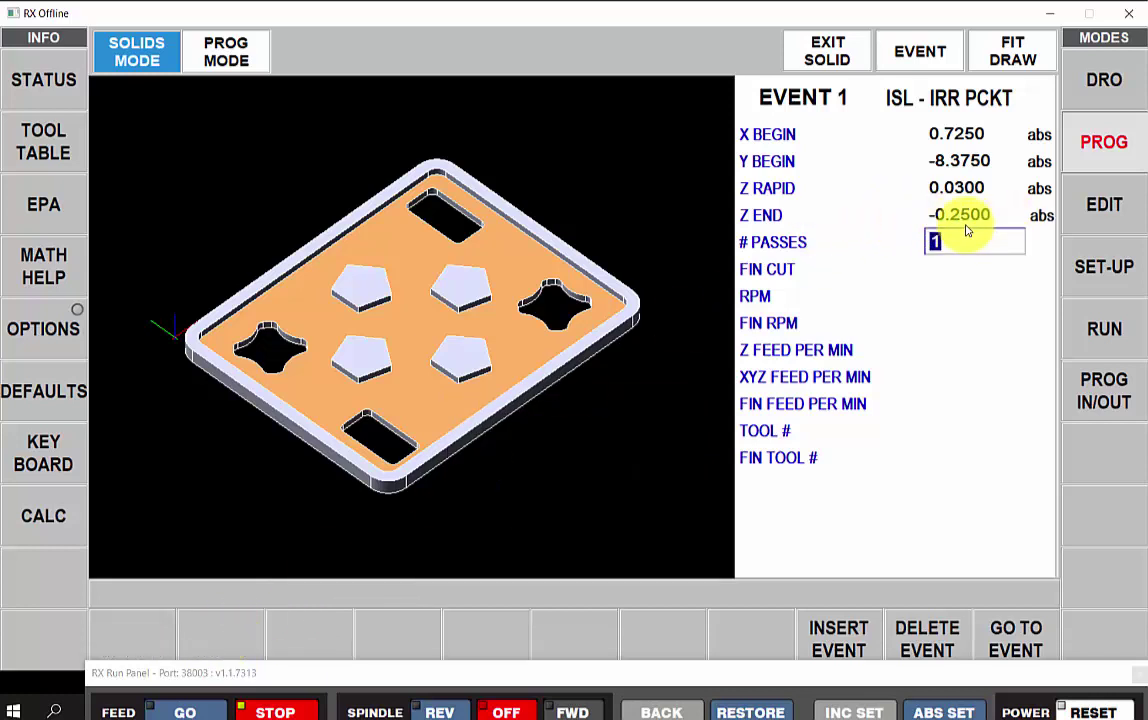
Step: Keep the event's depth option on # of passes and accept 1 pass with a 0.0200 finish cut
left_click(80, 316)
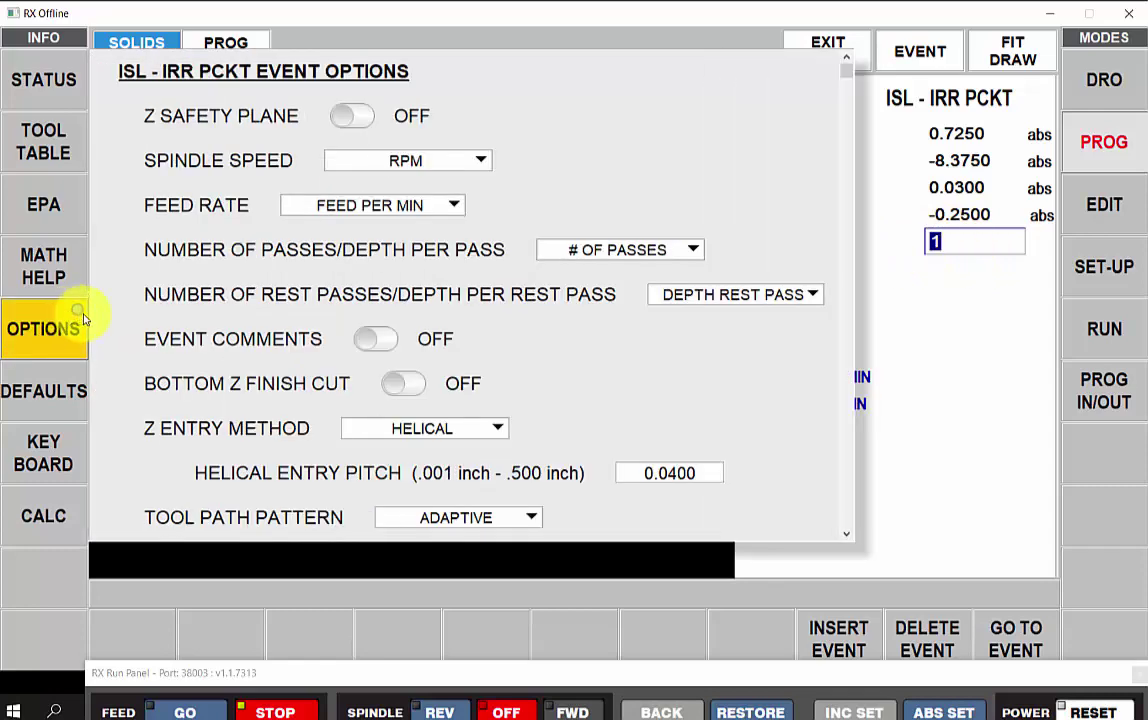
left_click(618, 250)
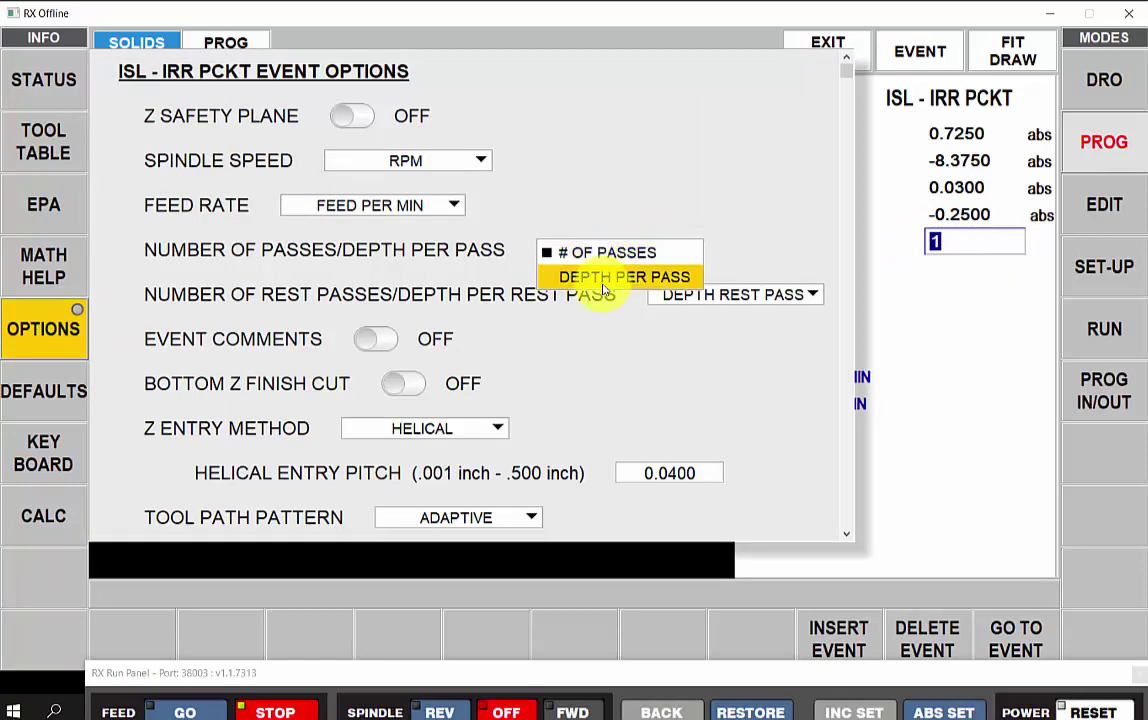
left_click(607, 252)
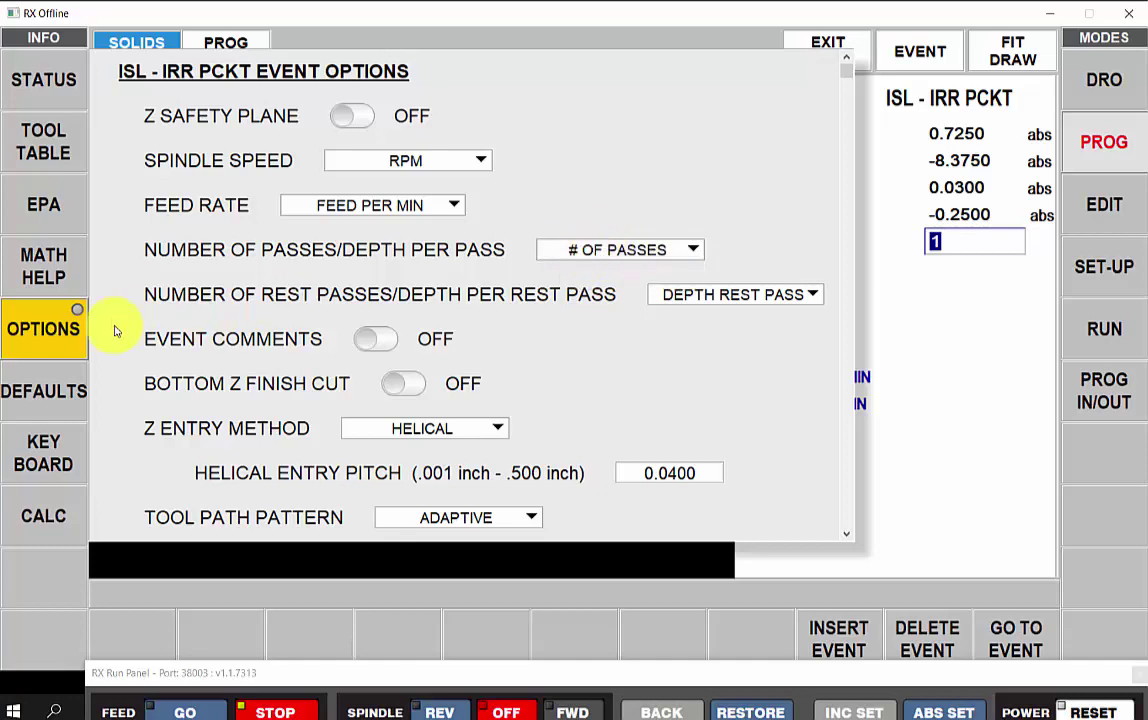
left_click(78, 333)
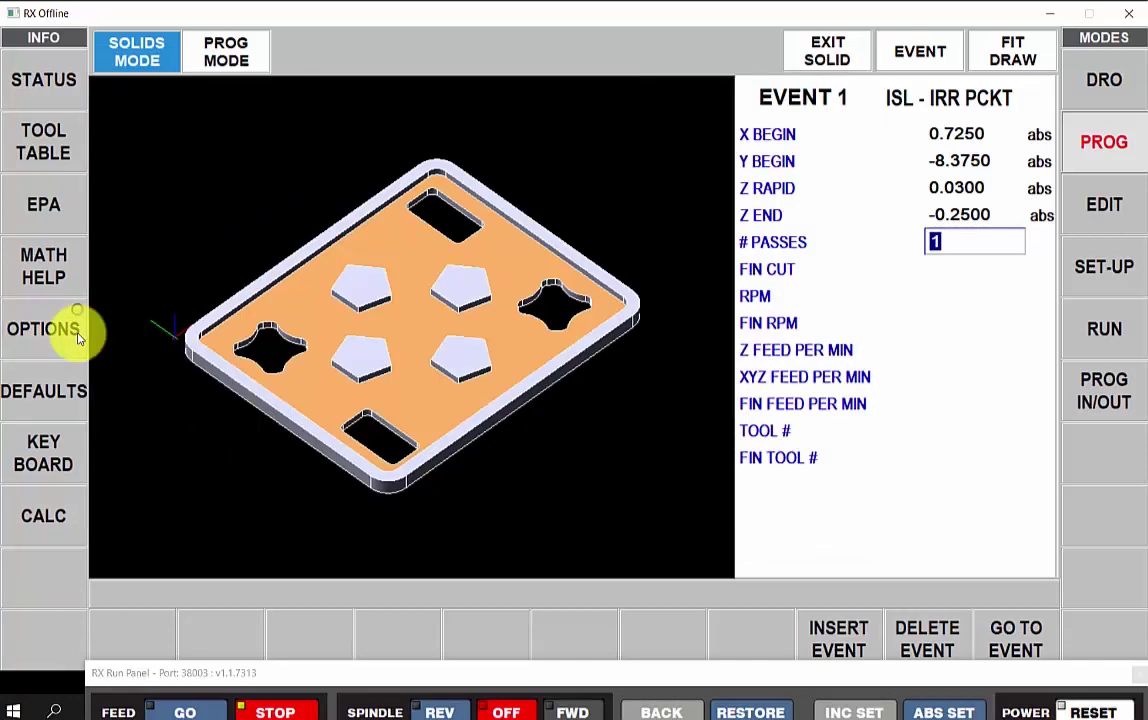
key("Return")
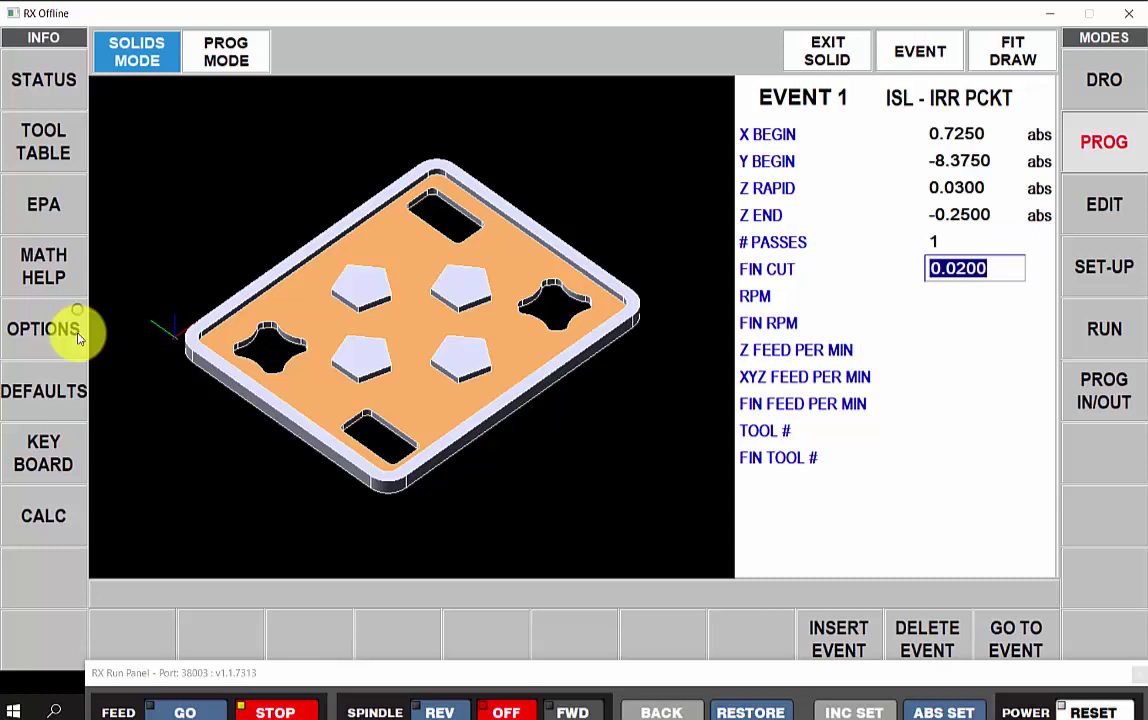
key("Return")
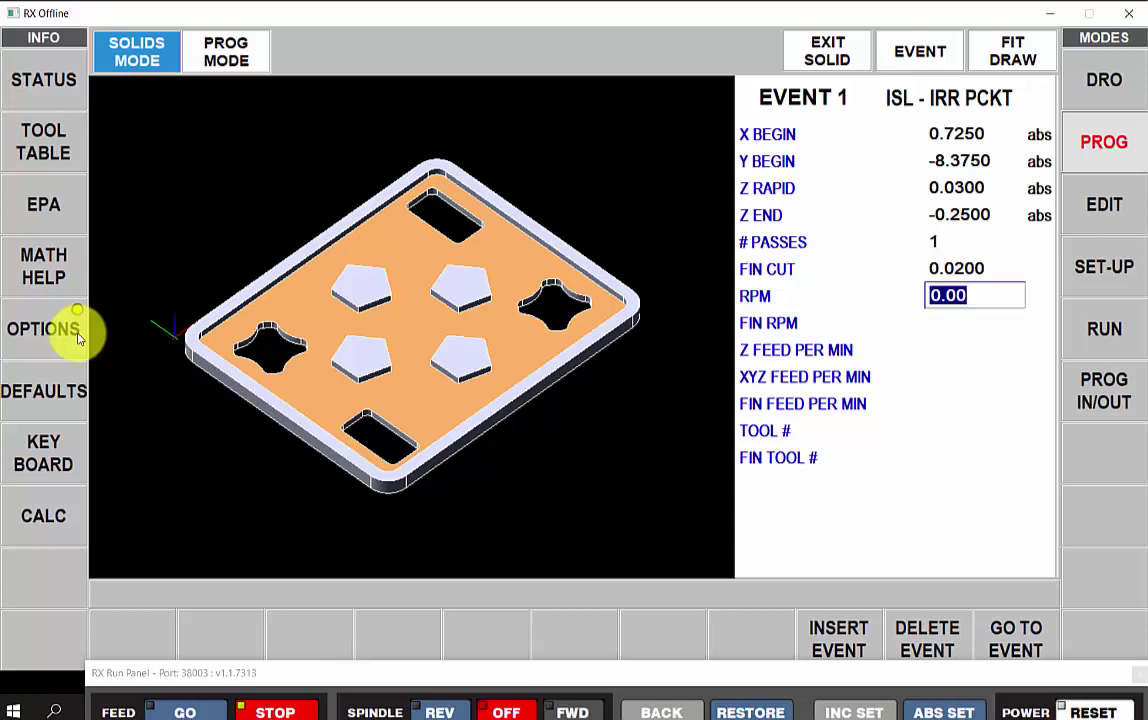
Step: Set both the roughing RPM and the finish RPM of the island event to 5000
type("5000")
key("Return")
type("500")
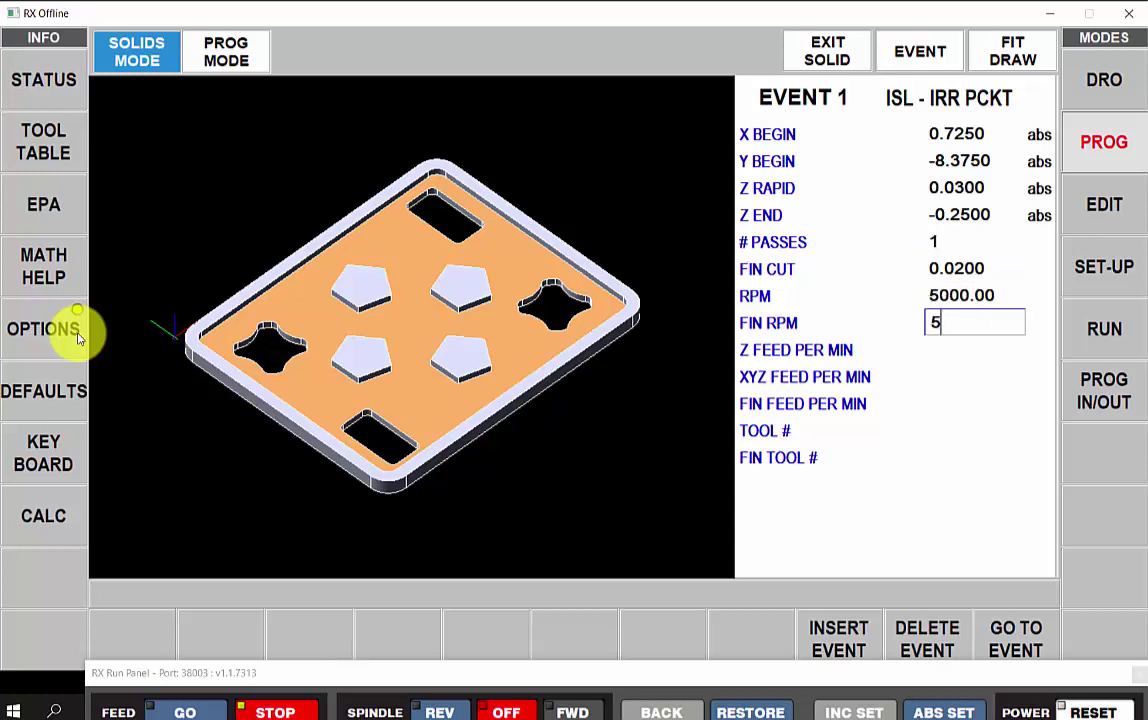
key("Return")
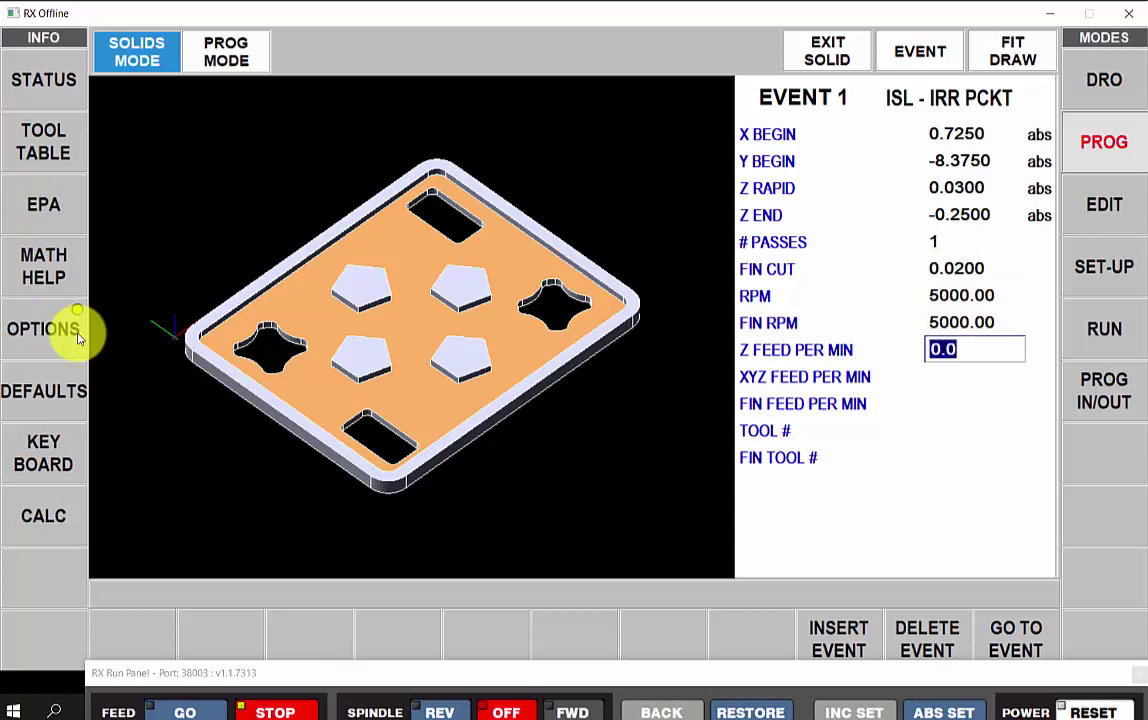
Step: Set the feeds per minute to 40 for Z, 80 for XYZ and 60 for the finish cut
type("40")
key("Return")
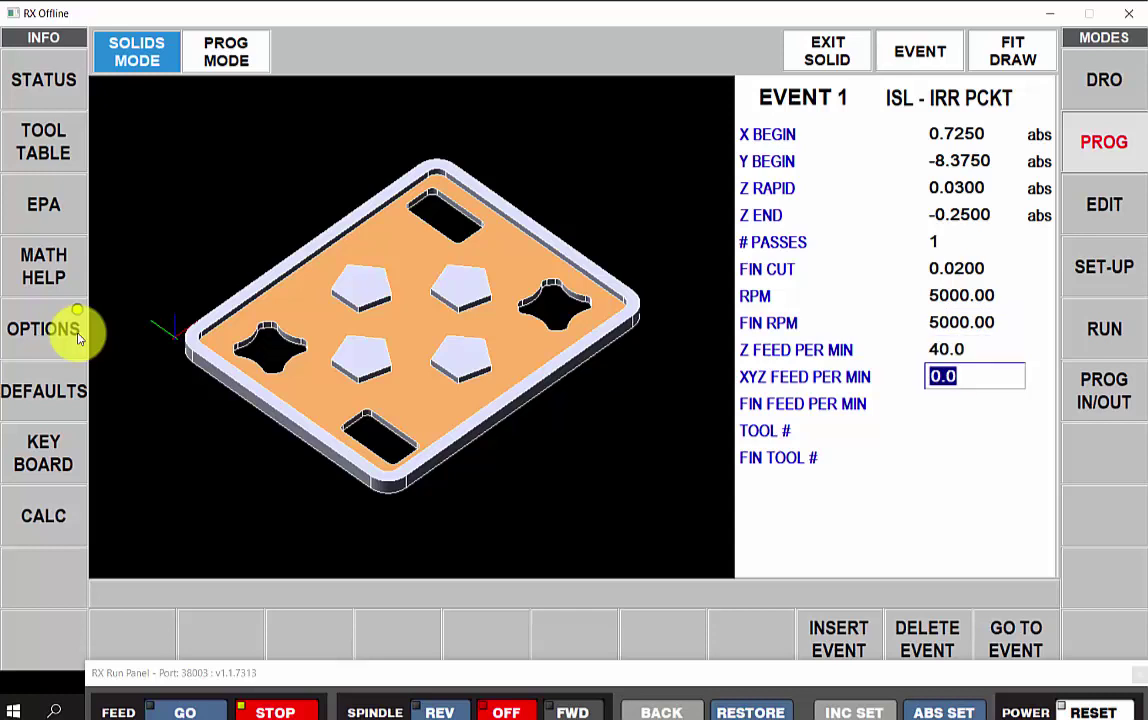
type("80")
key("Return")
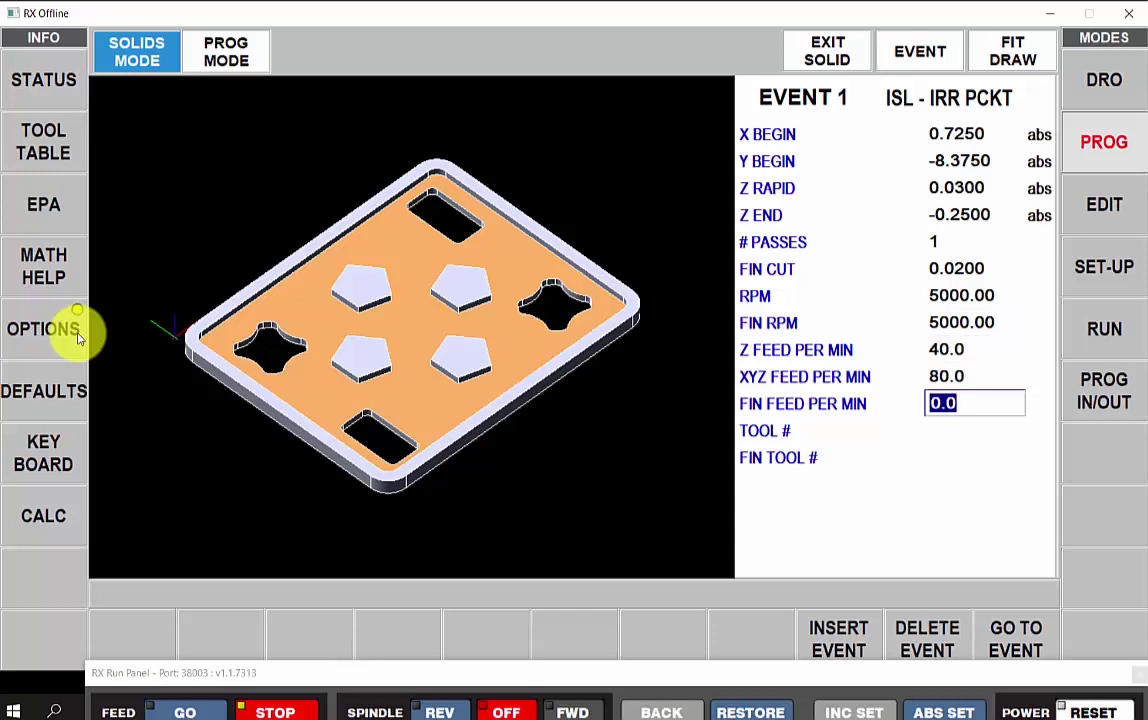
type("60")
key("Return")
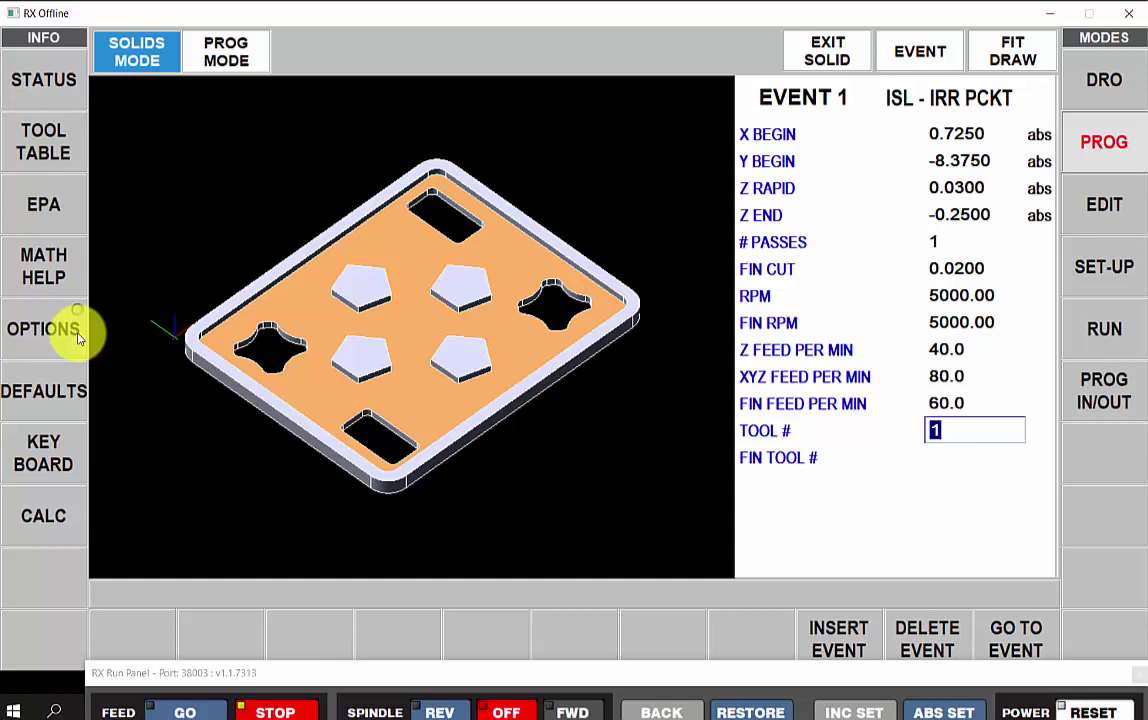
Step: Assign roughing tool 1 and finish tool 2, accept a 0.1250 depth rest pass, and return to event selection
key("Return")
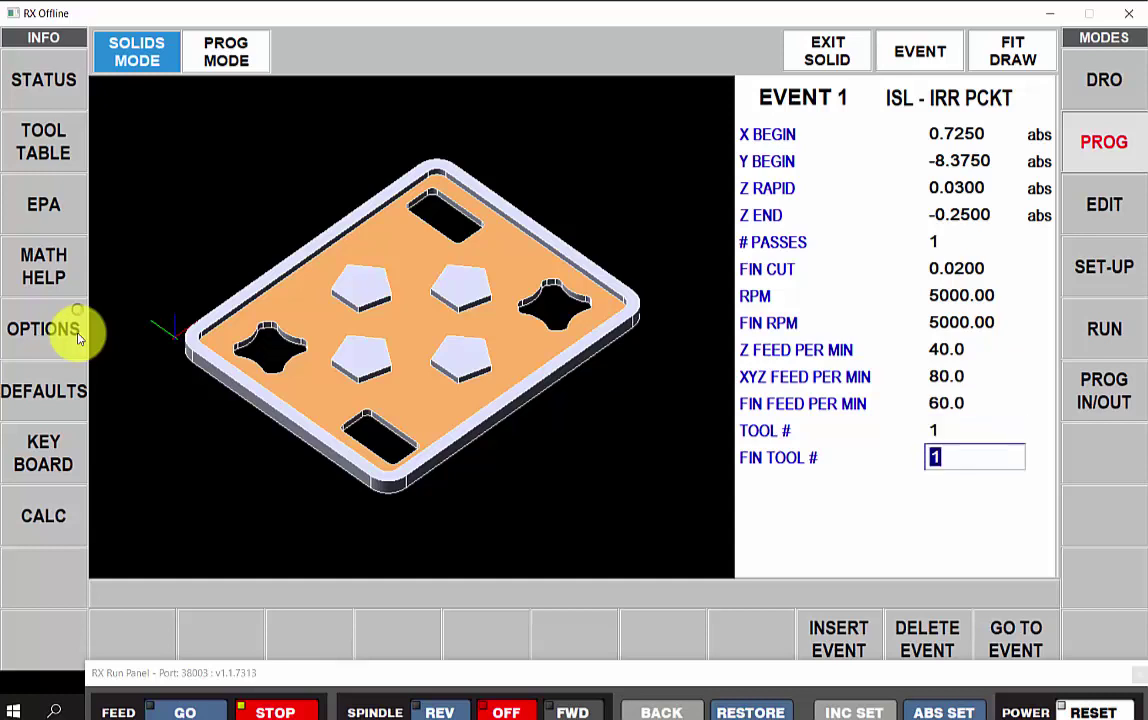
key("Return")
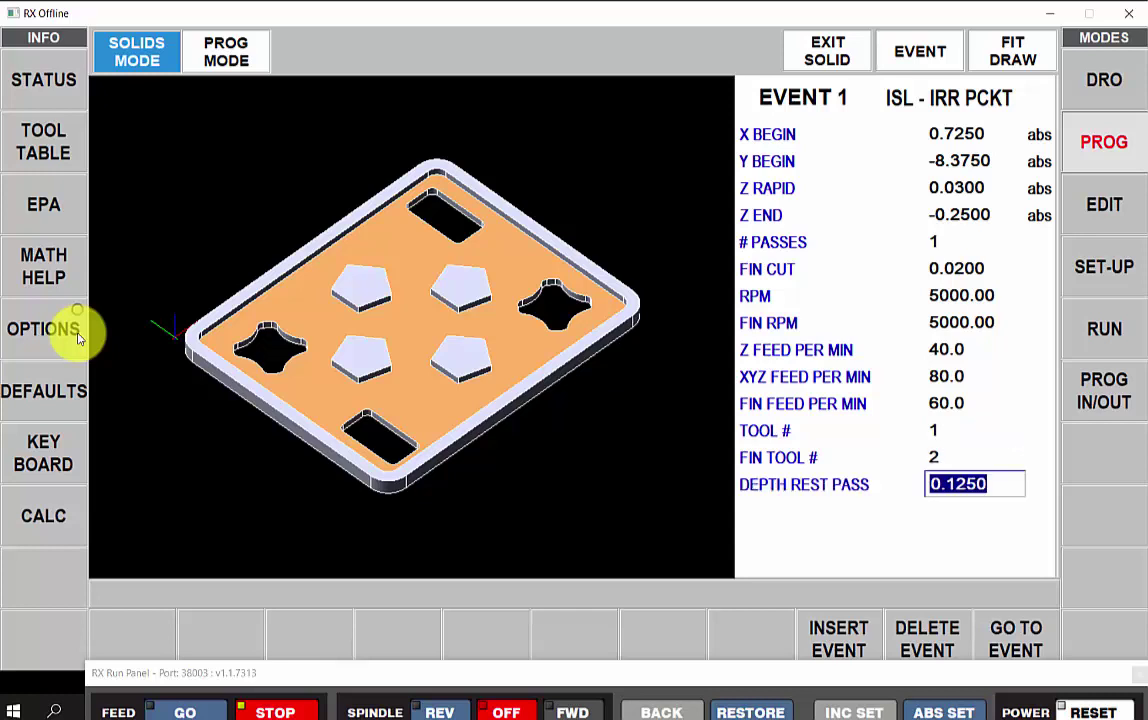
key("Return")
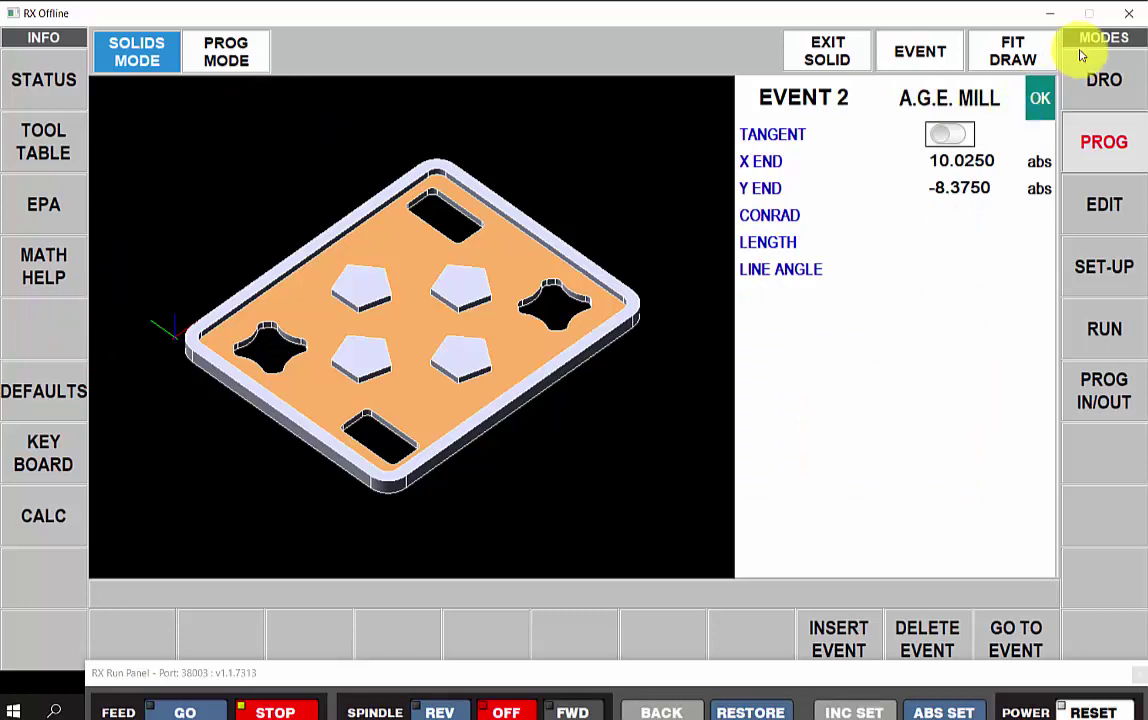
left_click(925, 53)
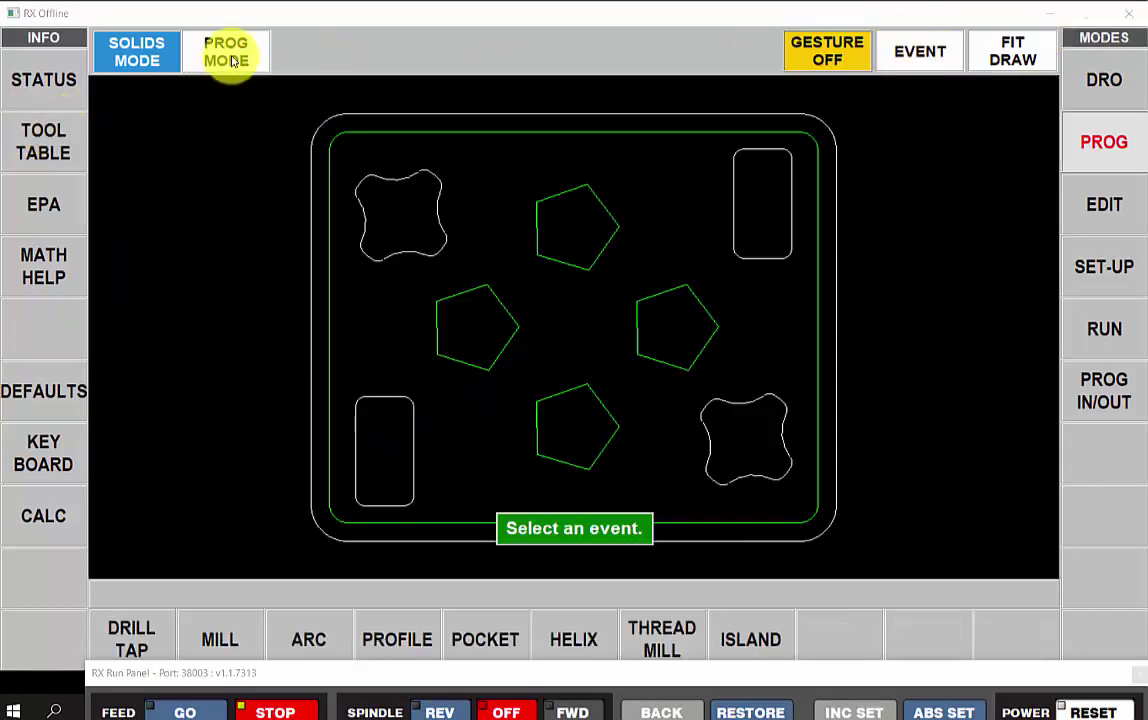
Step: Look through the tool table's finish end mills, checking the 0.7500 and four-flute 0.3750 diameter entries
left_click(46, 150)
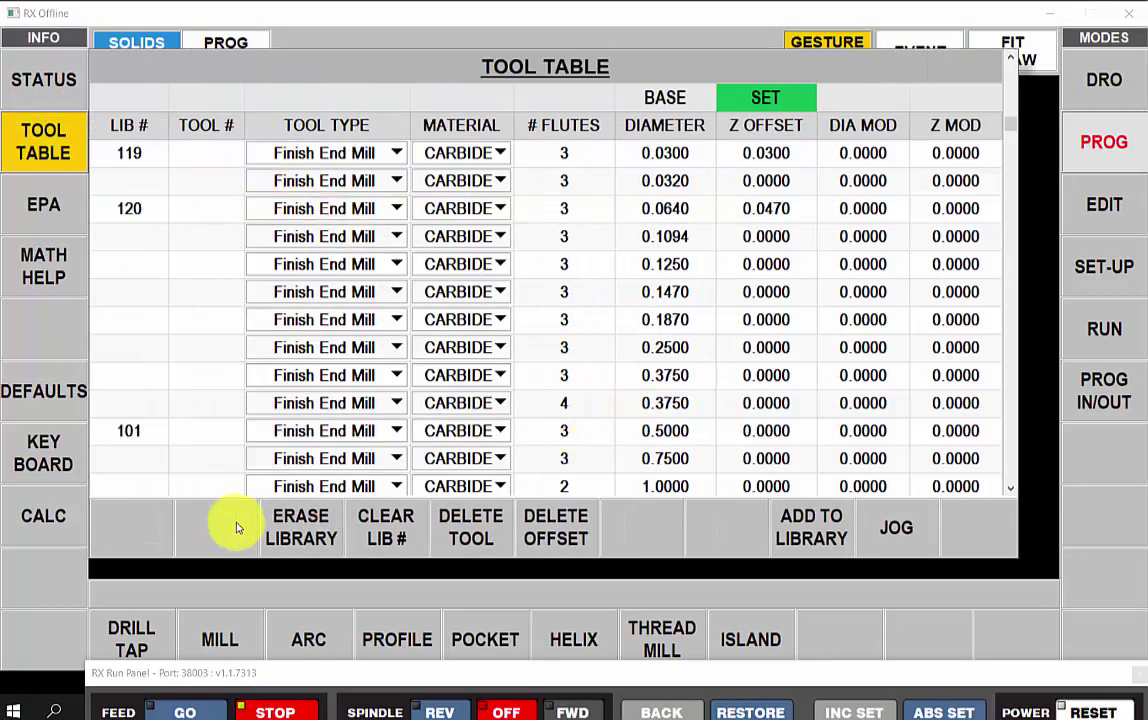
left_click(233, 468)
key("Tab")
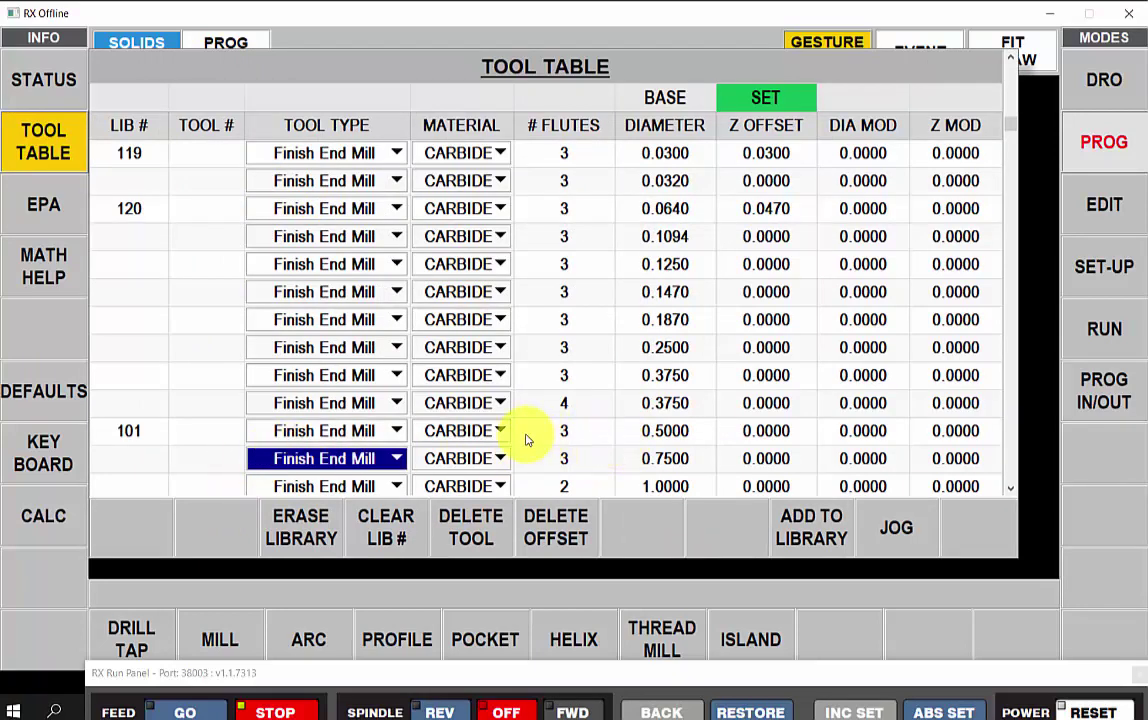
left_click(201, 403)
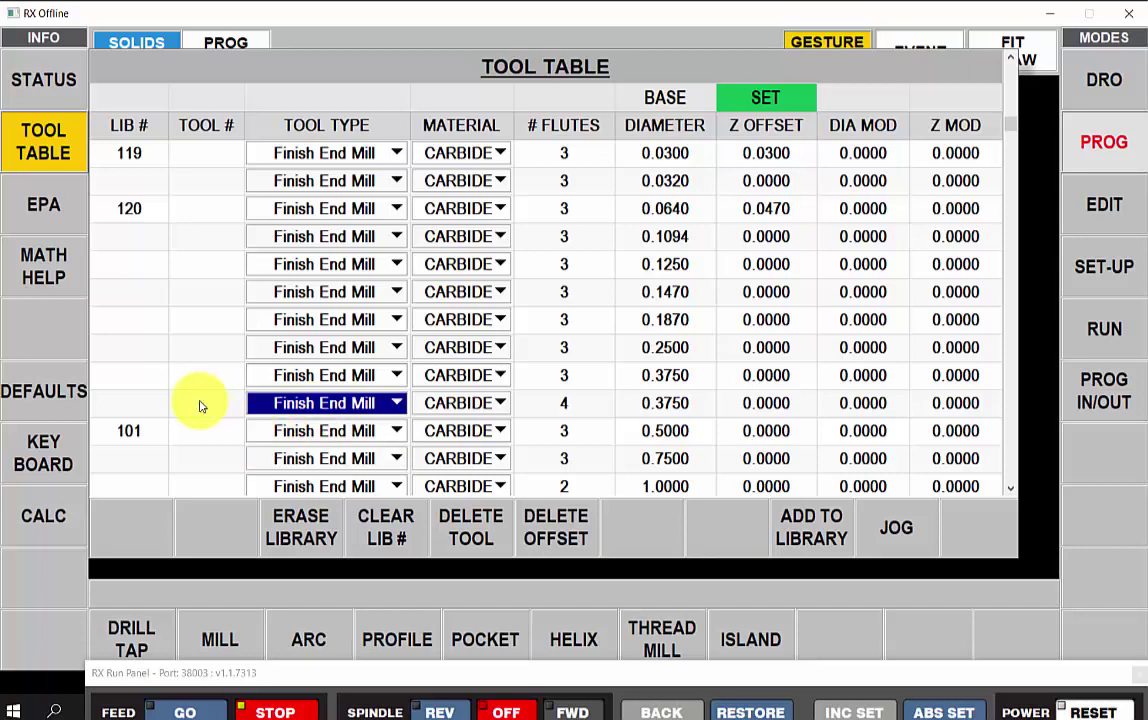
left_click(55, 150)
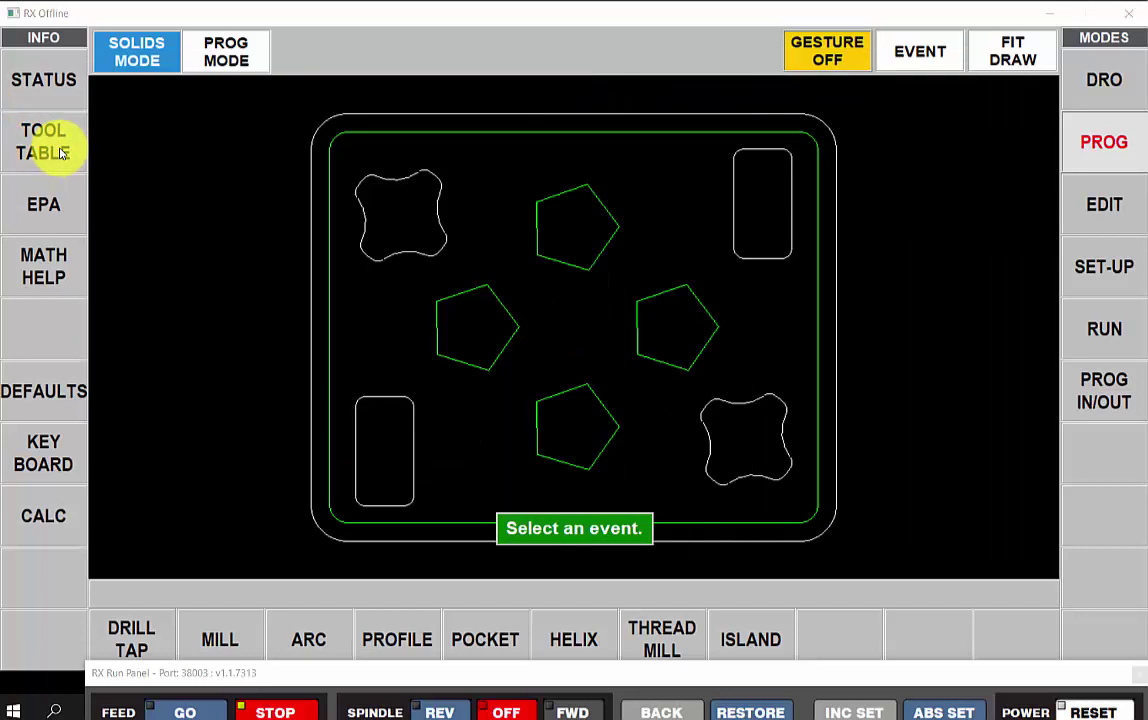
Step: Review the programmed island geometry and set the stock's Y MIN to -8.75 in the part extent table
left_click(226, 51)
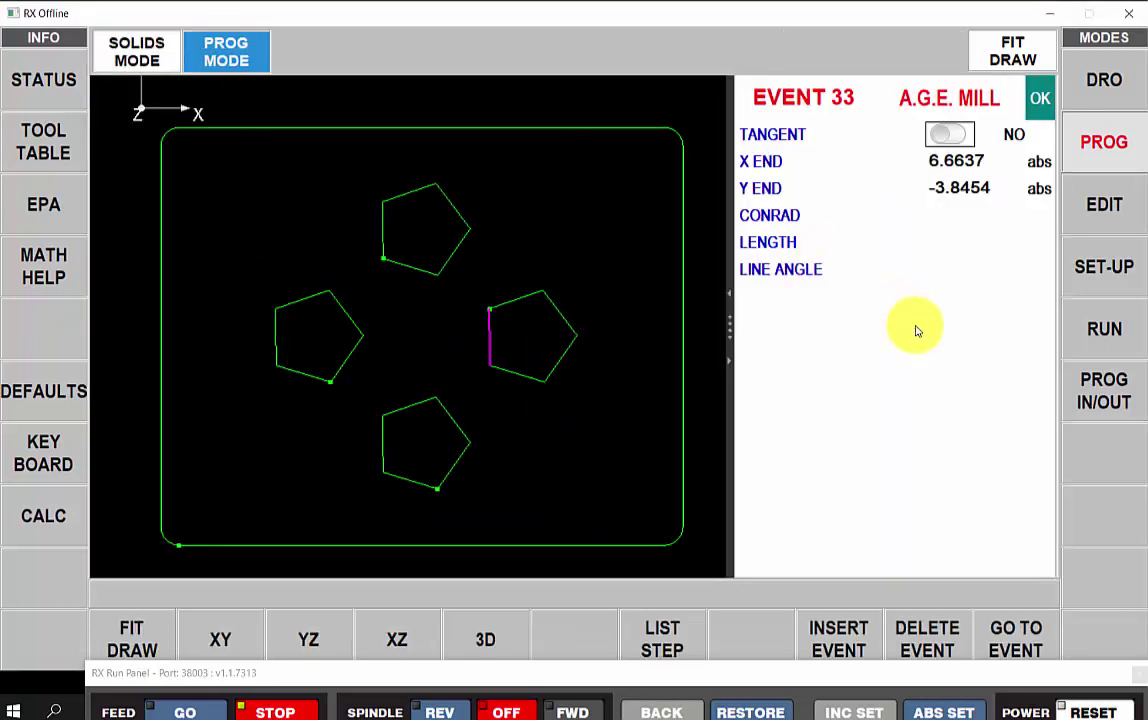
left_click(1104, 267)
type("-")
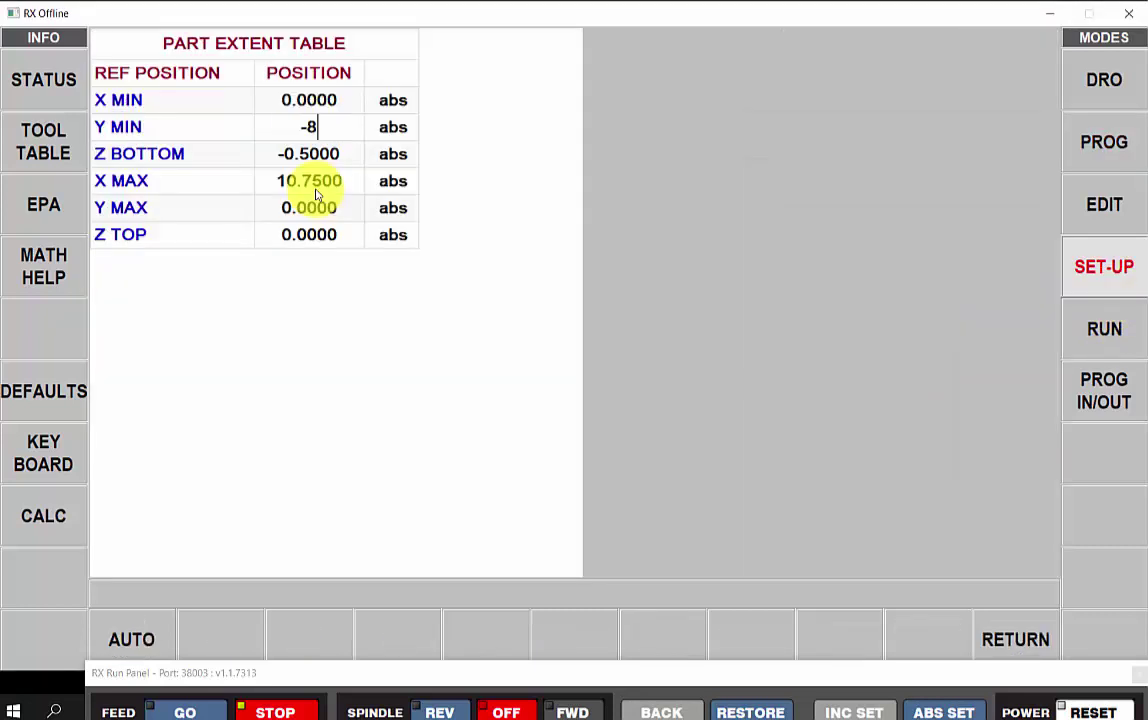
type("8.75")
key("Return")
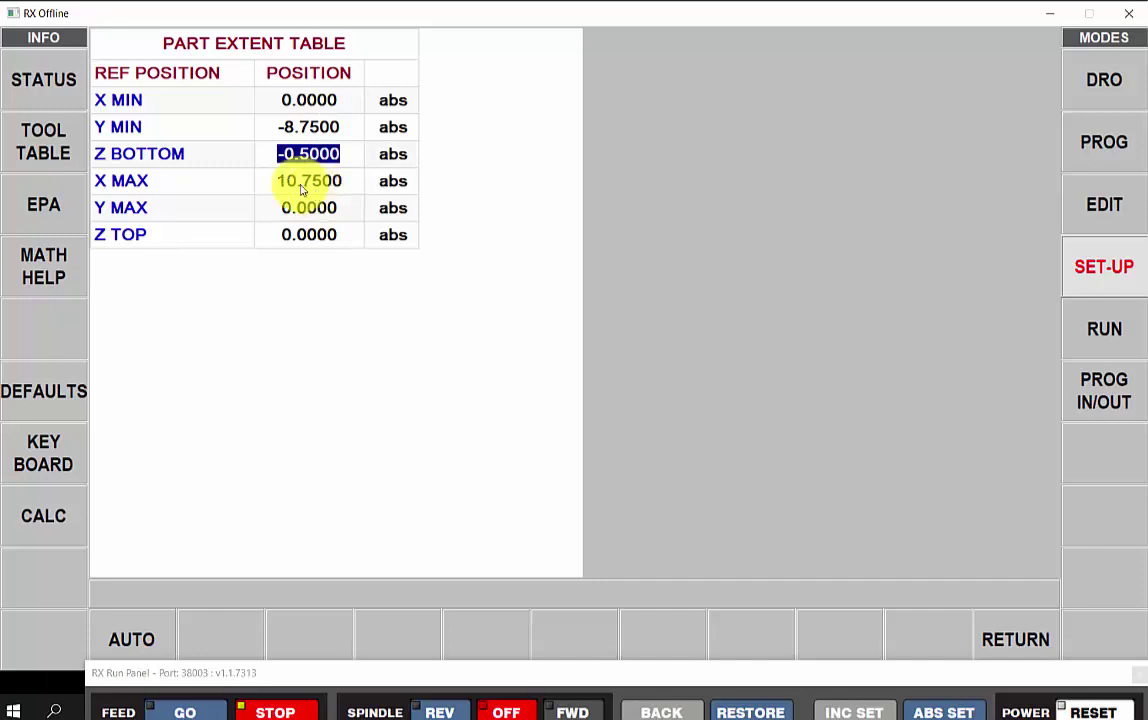
left_click(1035, 641)
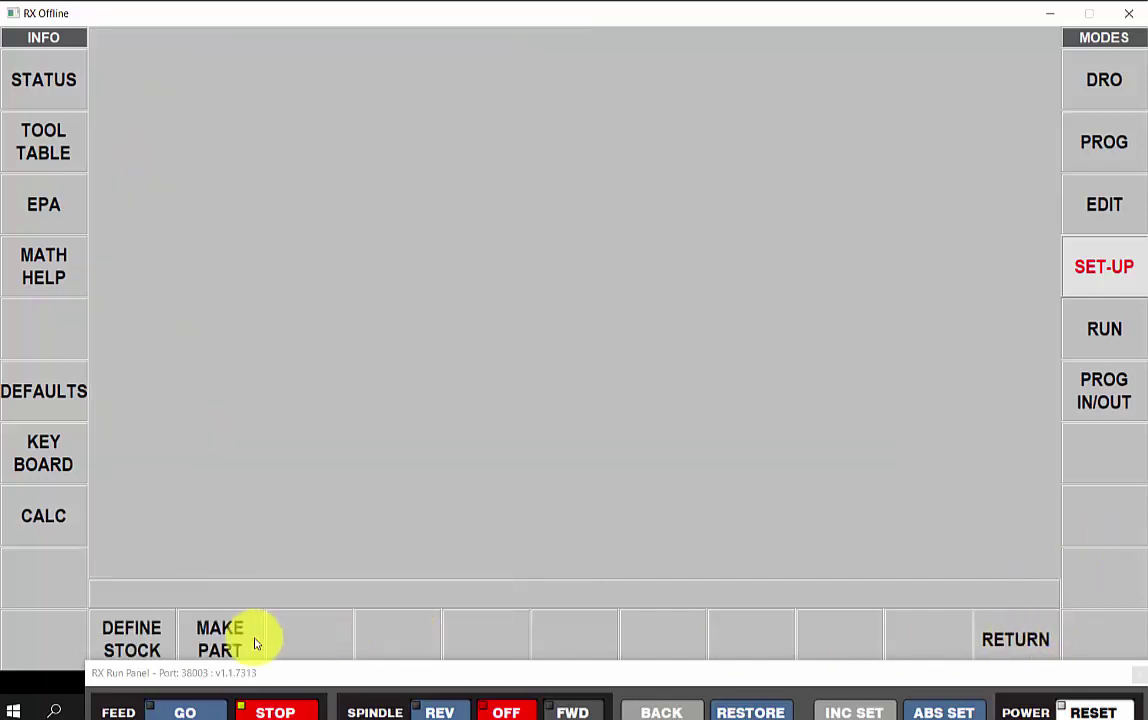
Step: Simulate making the part from the defined stock, show the finished island pocket, and exit the simulation
left_click(198, 641)
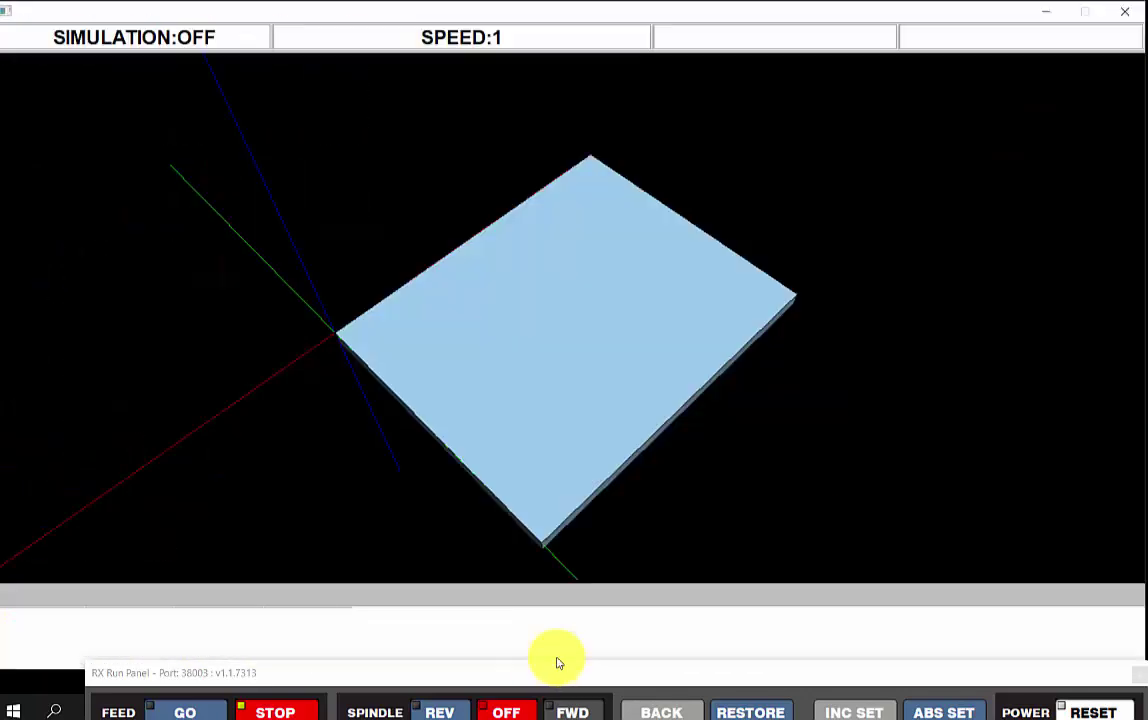
left_click(578, 646)
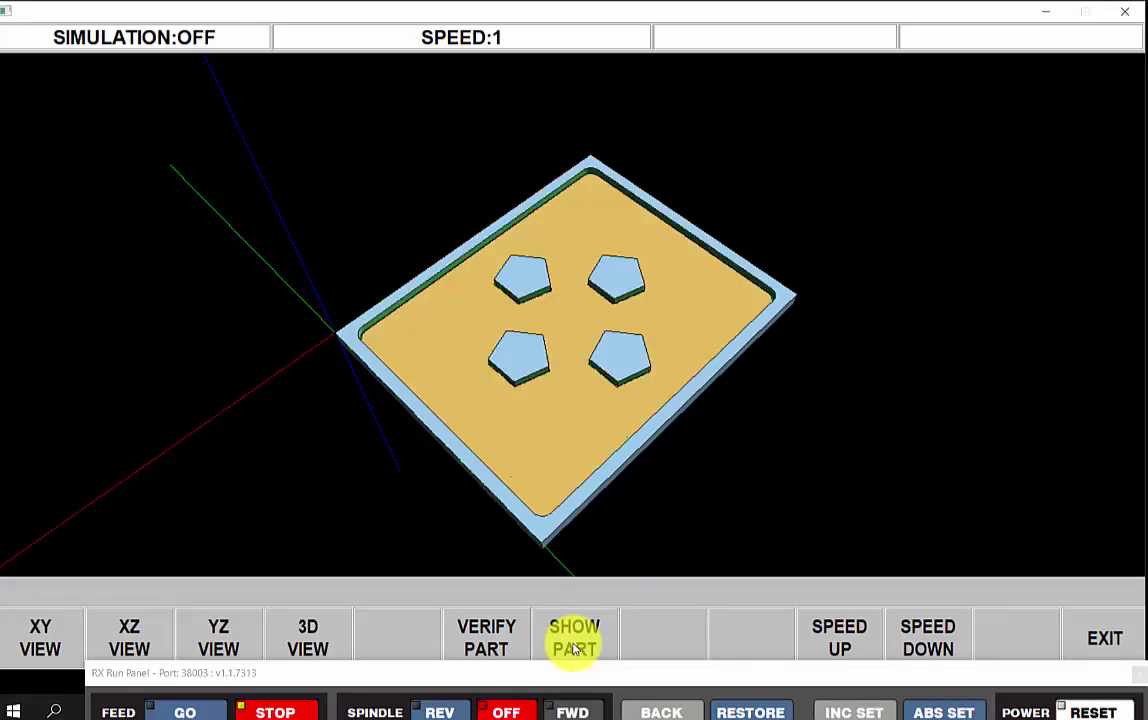
left_click(1088, 645)
left_click(33, 635)
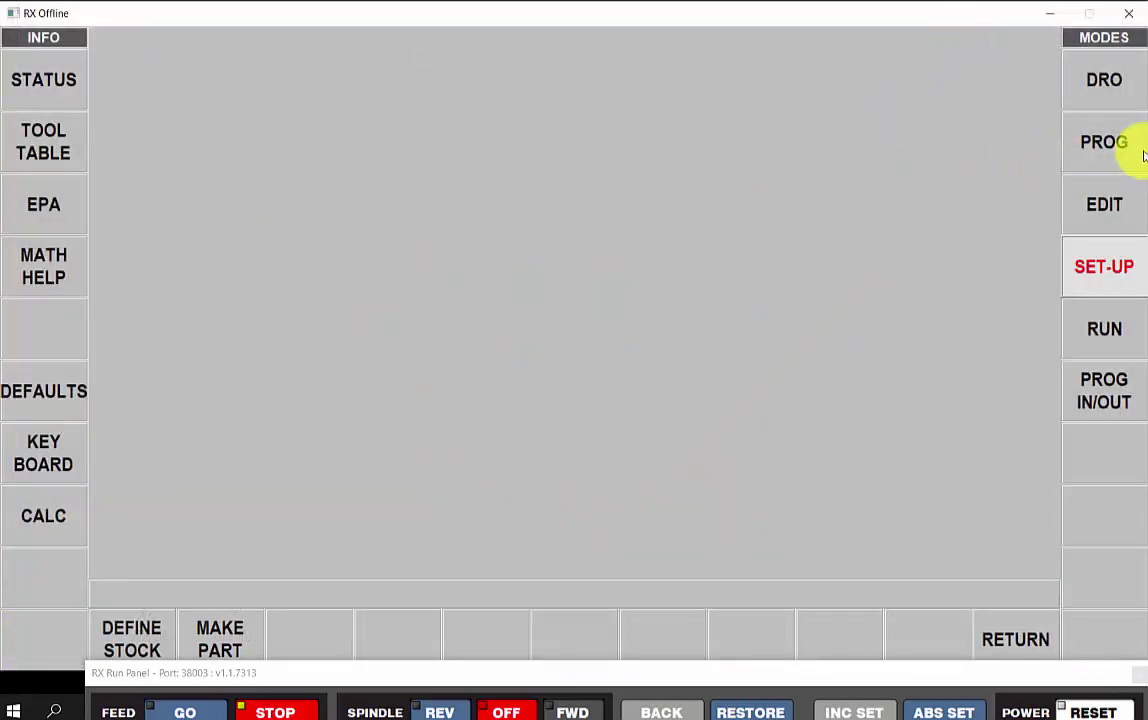
Step: Create a chained pocket event from the plate's lower-left rounded rectangle in the programming mode's solids view
left_click(1090, 145)
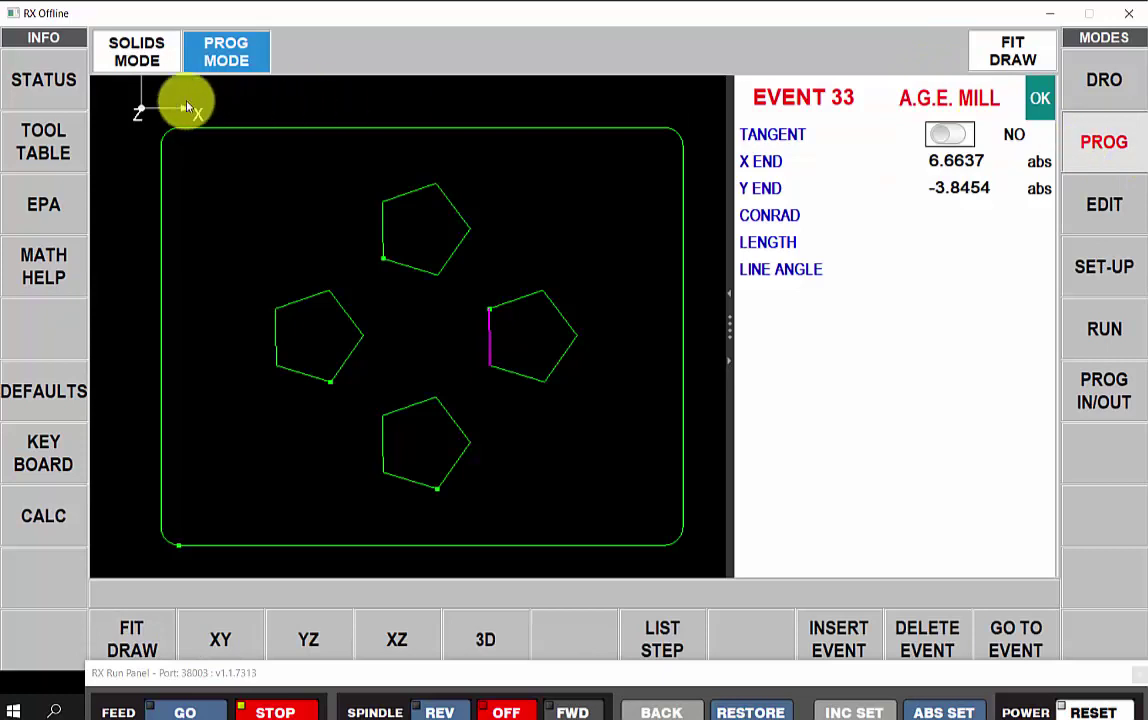
left_click(141, 55)
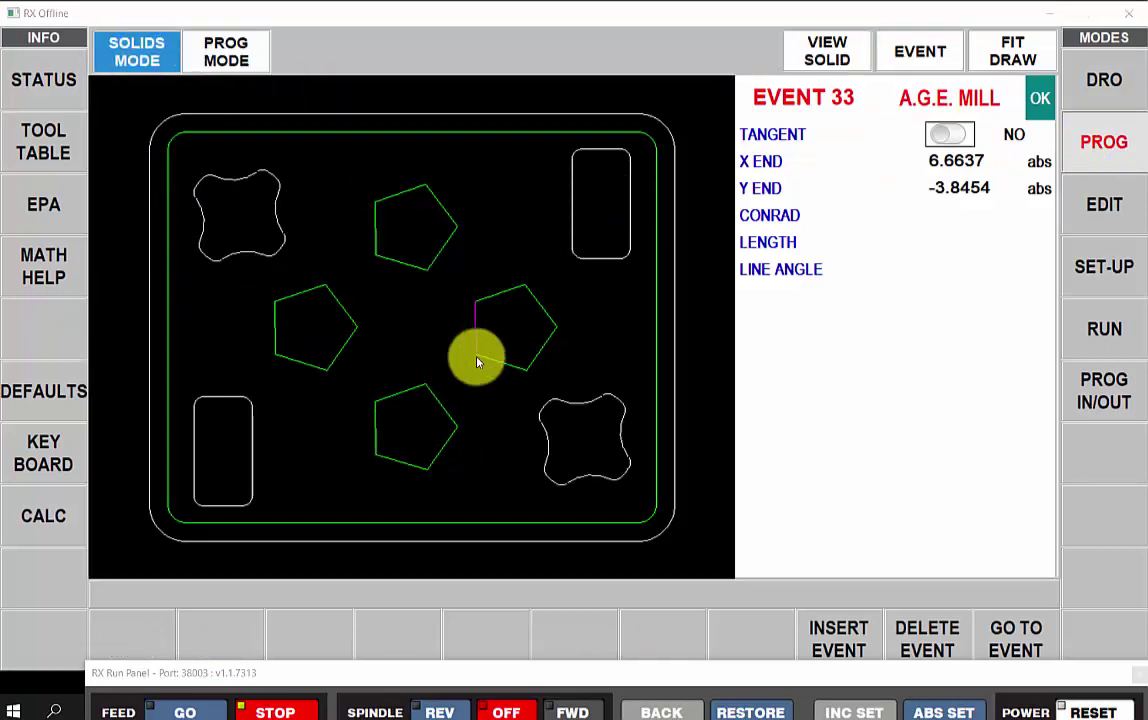
left_click(912, 48)
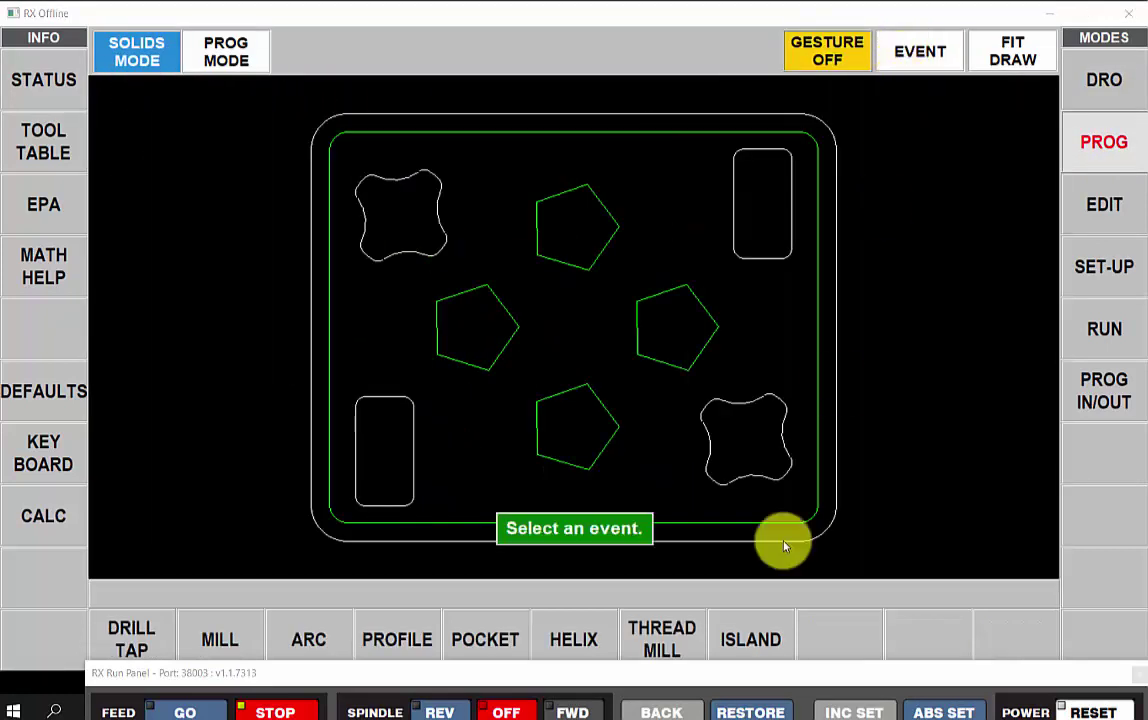
left_click(485, 645)
left_click(150, 650)
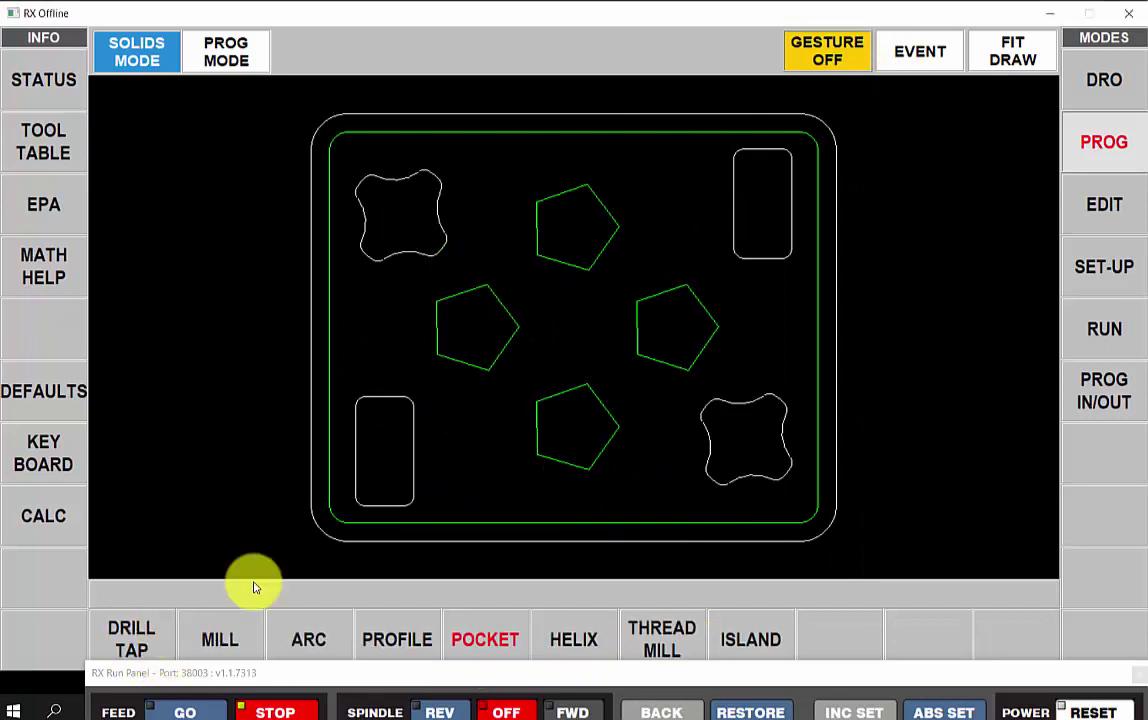
left_click(412, 456)
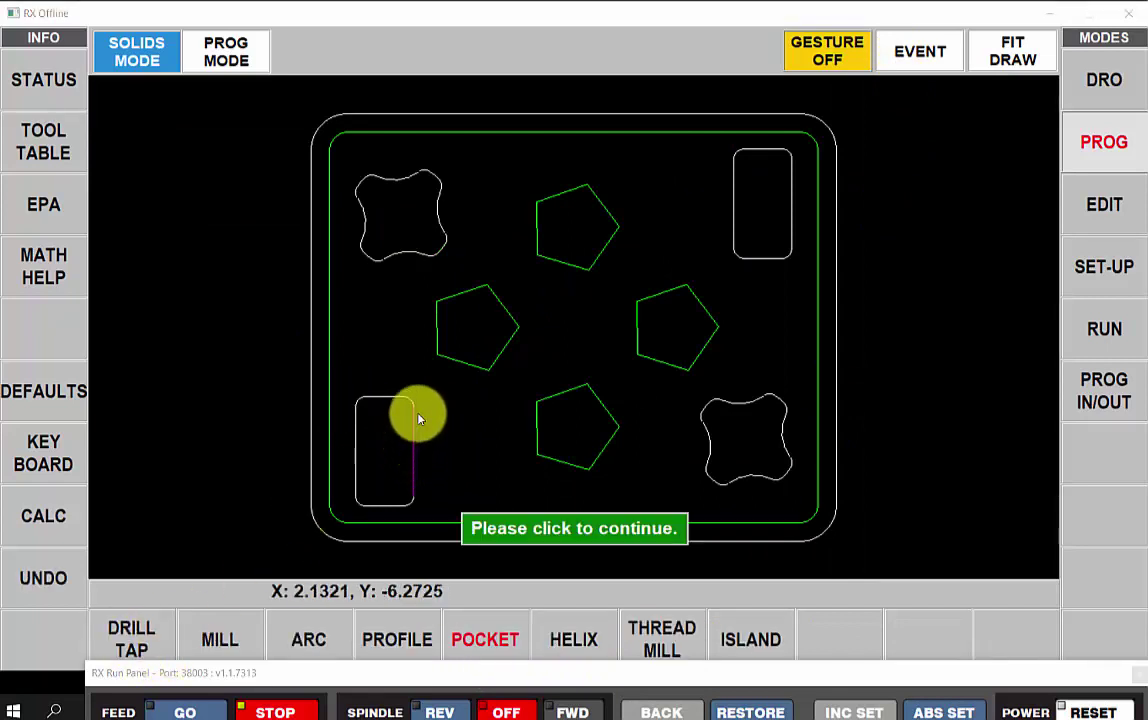
left_click(413, 404)
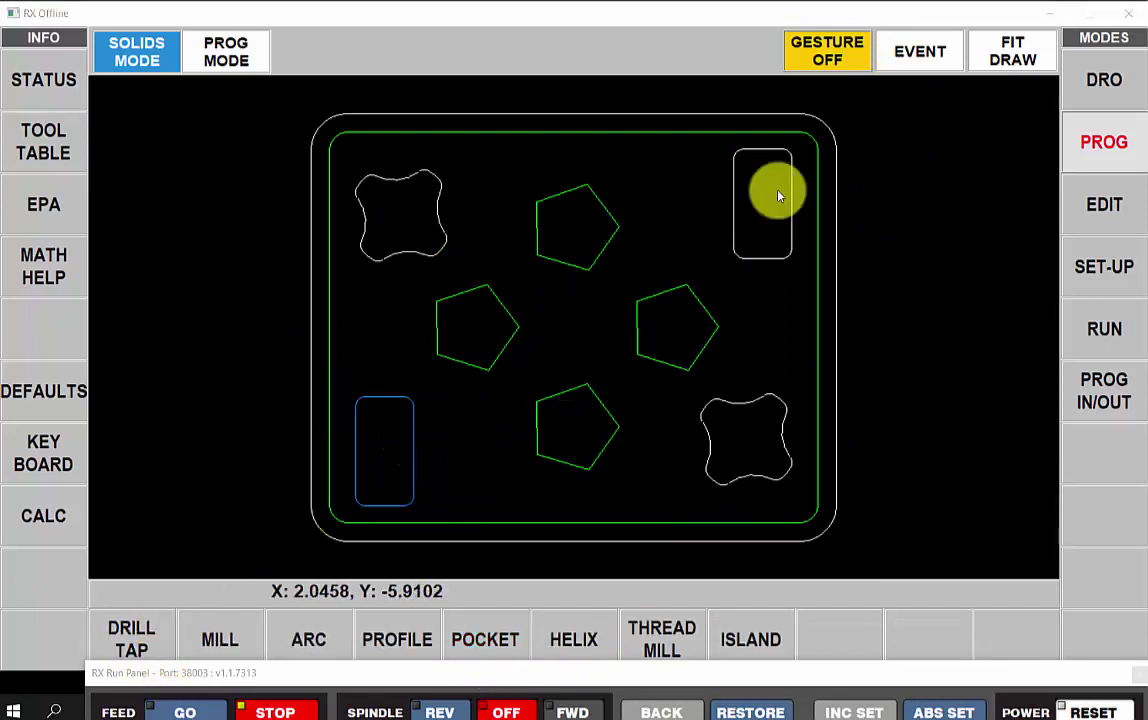
left_click(898, 55)
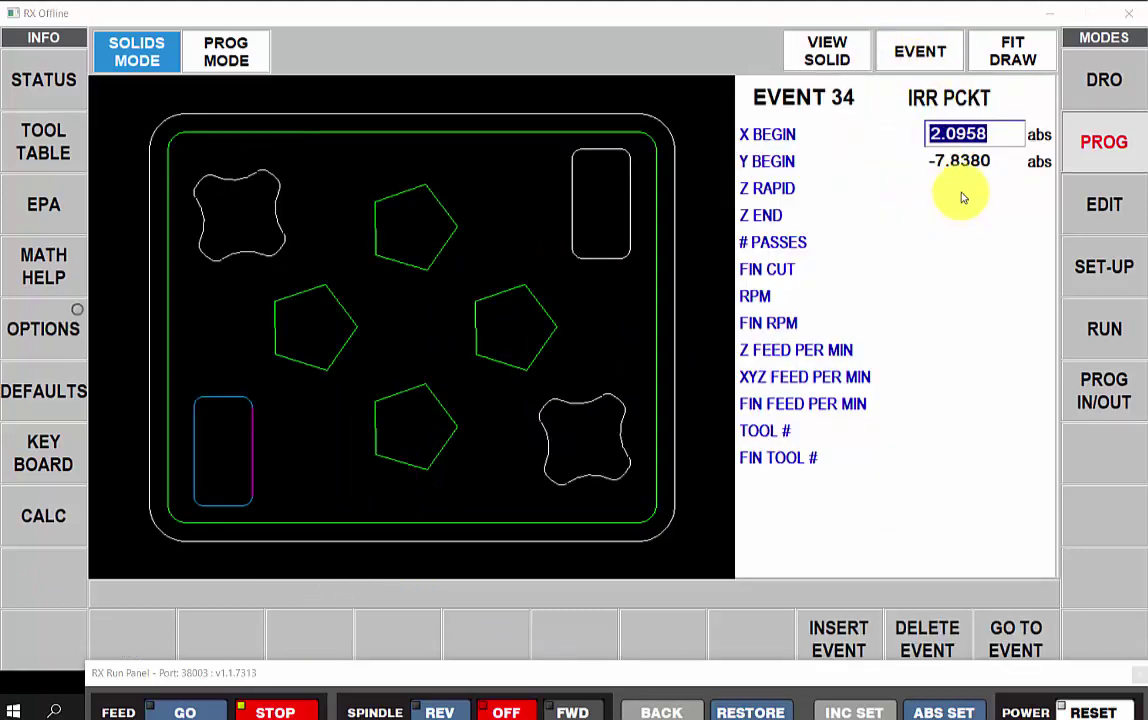
Step: Accept the 0.0300 Z rapid and load Z END from the plate's underside with offset, checking the Parasolid Z offset defaults
left_click(963, 187)
key("Return")
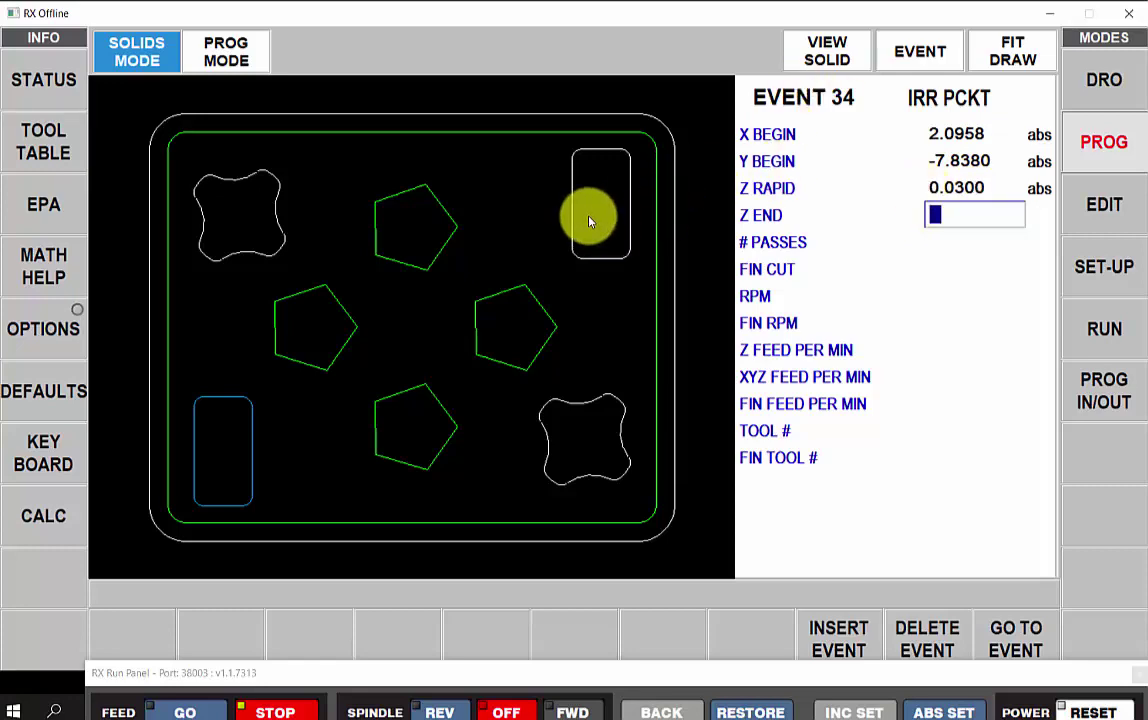
left_click(840, 52)
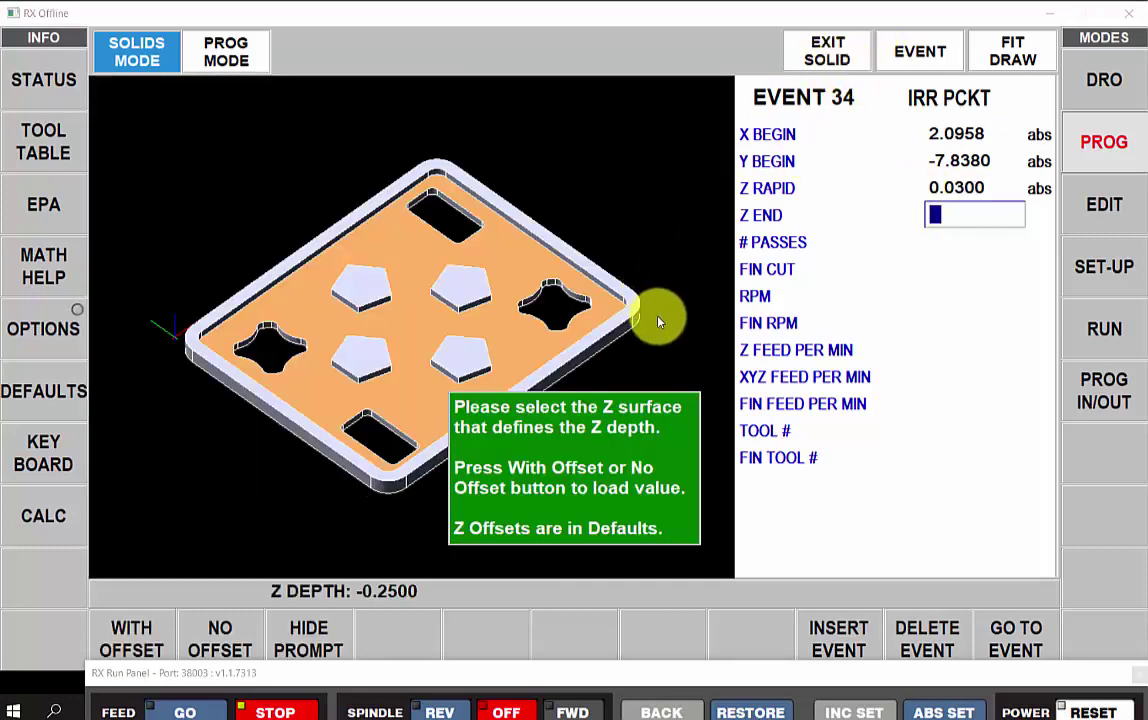
left_click_drag(661, 315, 667, 190)
left_click(485, 318)
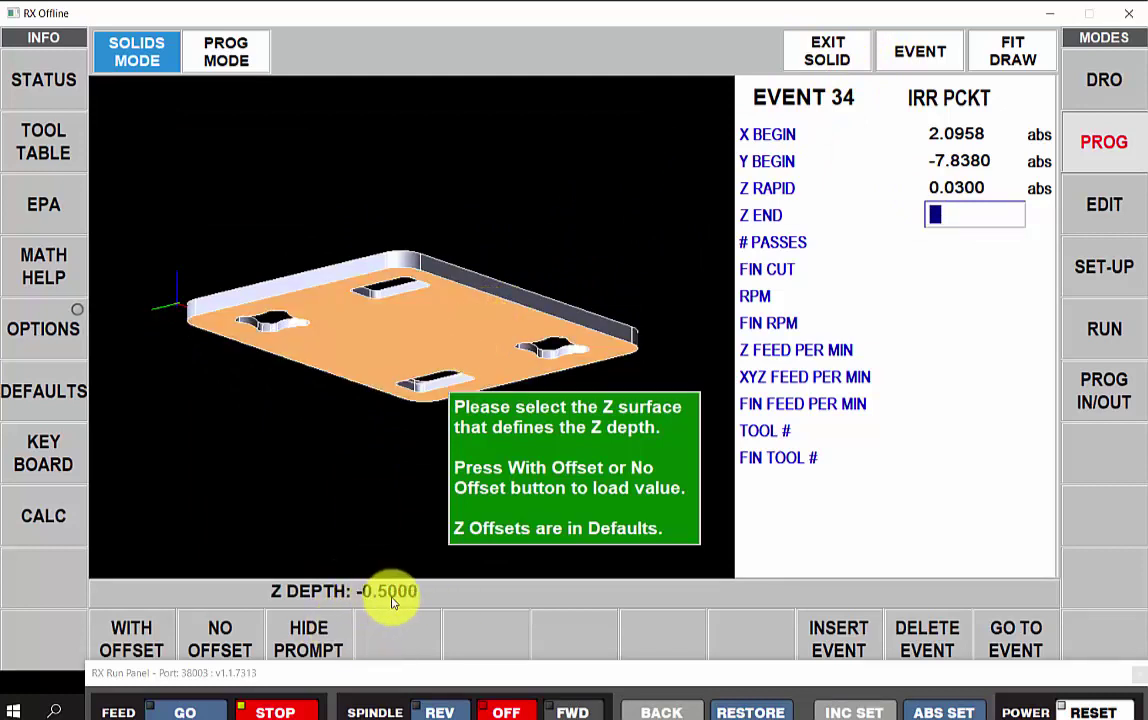
left_click(44, 391)
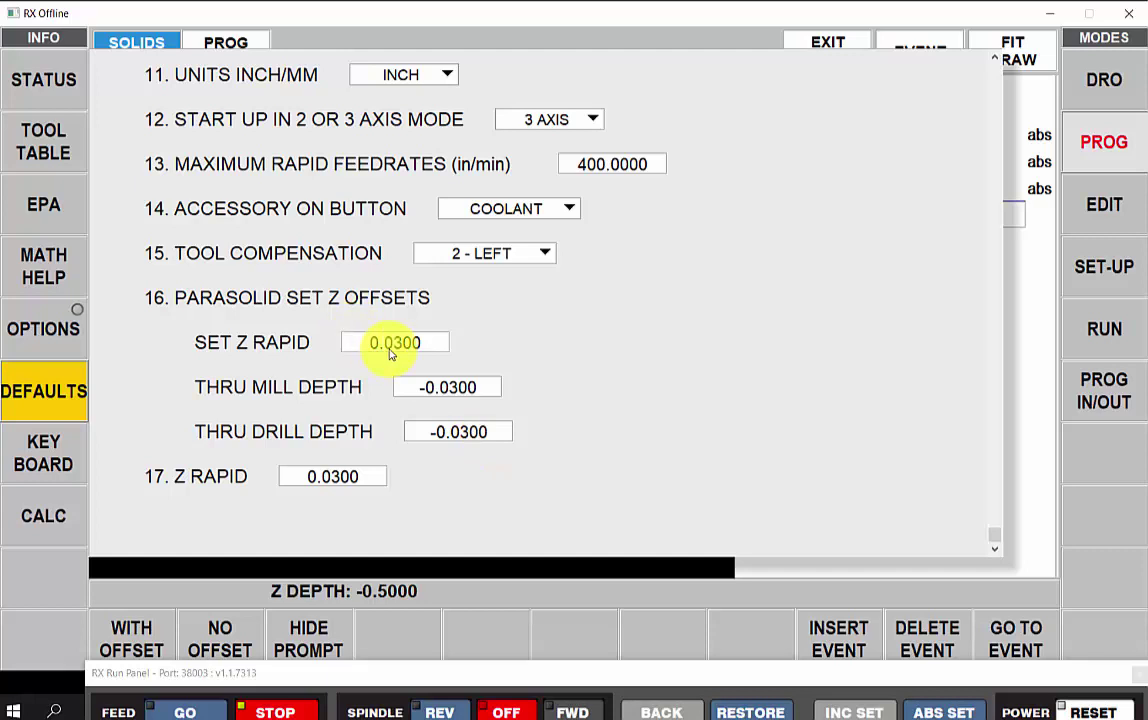
left_click(45, 410)
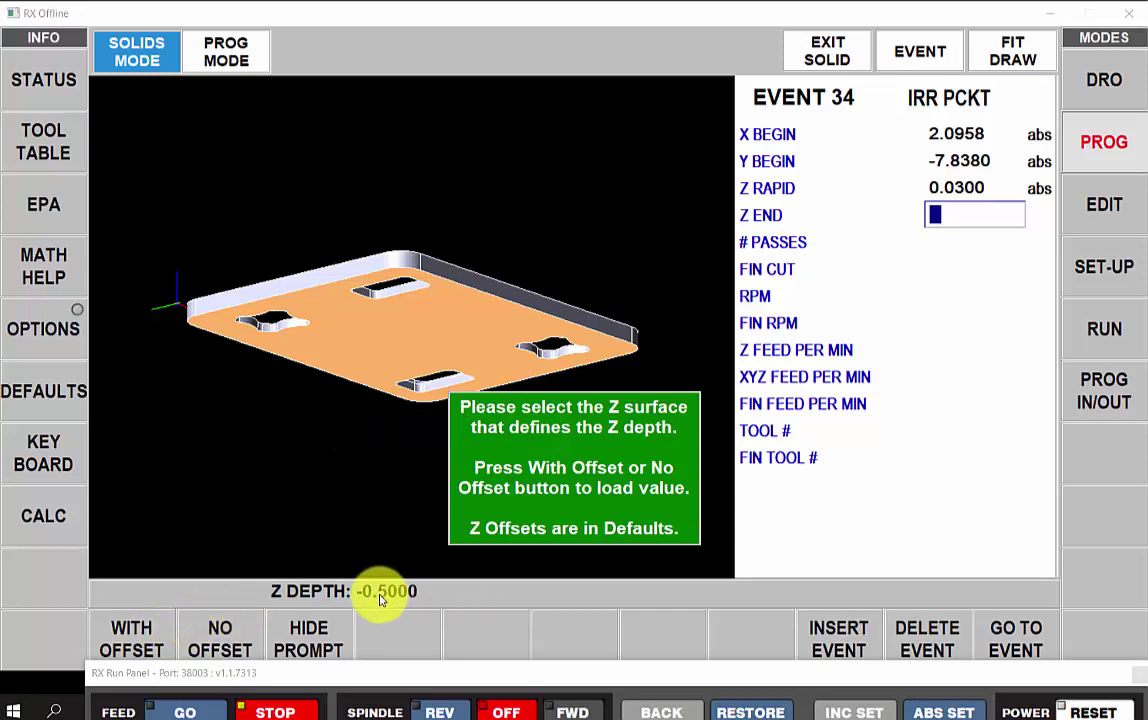
left_click(133, 640)
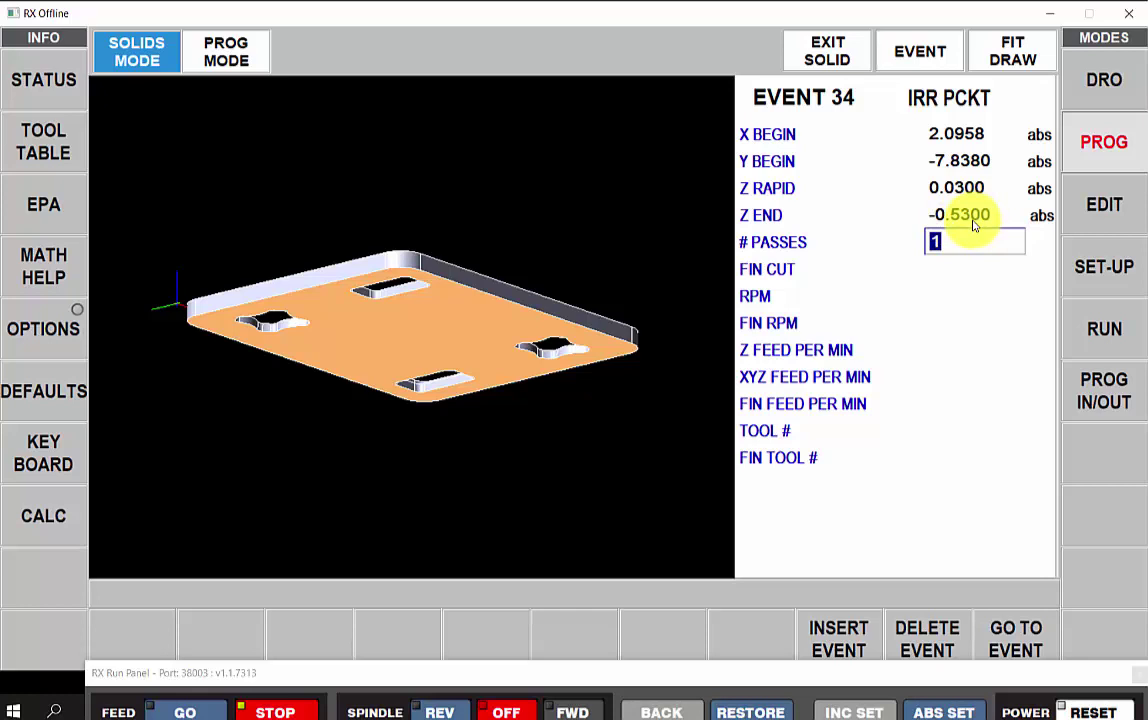
Step: Accept 1 pass and a 0.0200 finish cut for the rectangular pocket, and set both RPM and FIN RPM to 5000
key("Return")
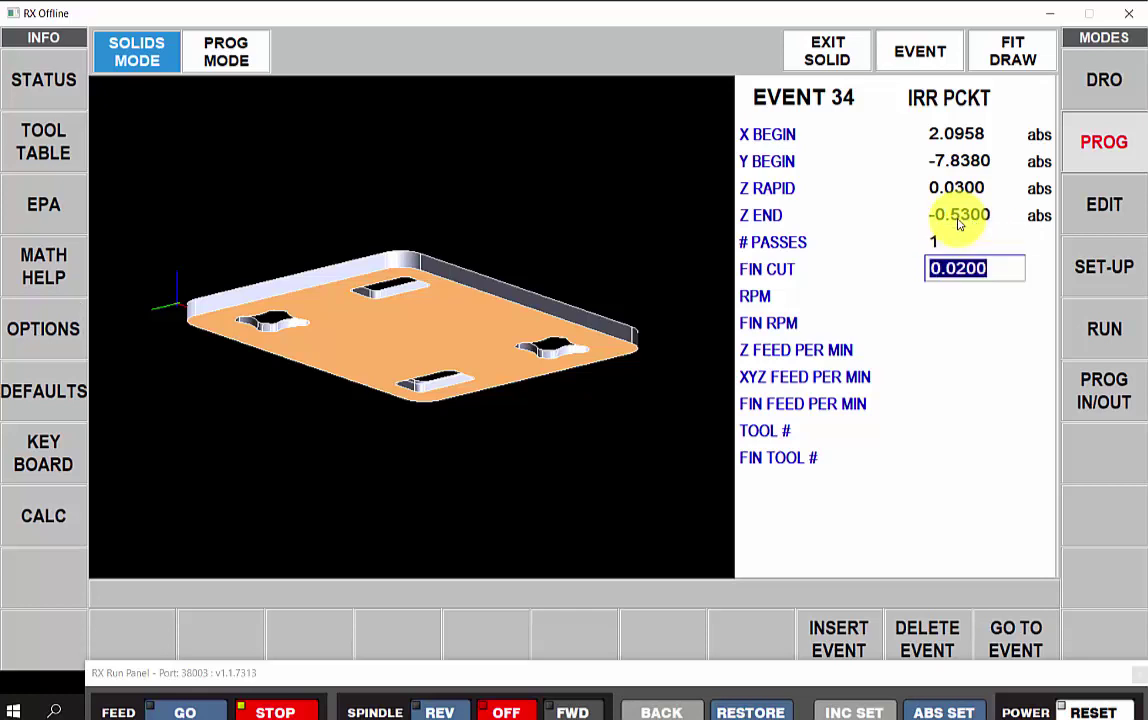
key("Return")
type("5000")
key("Return")
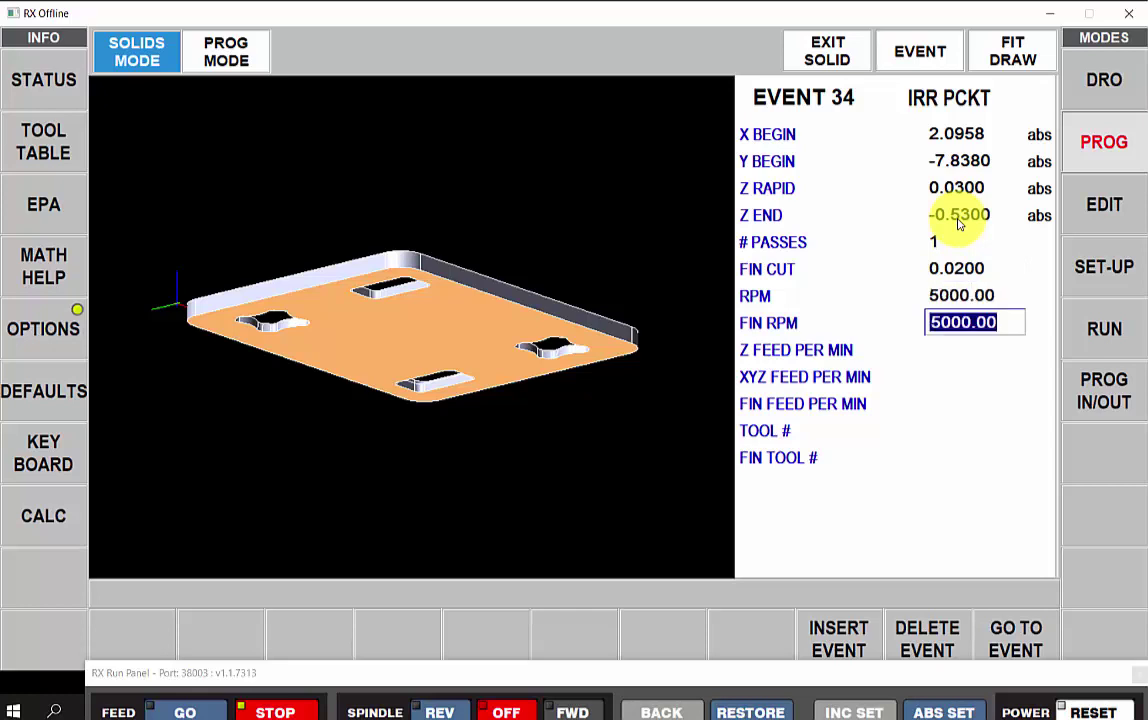
type("5000")
key("Return")
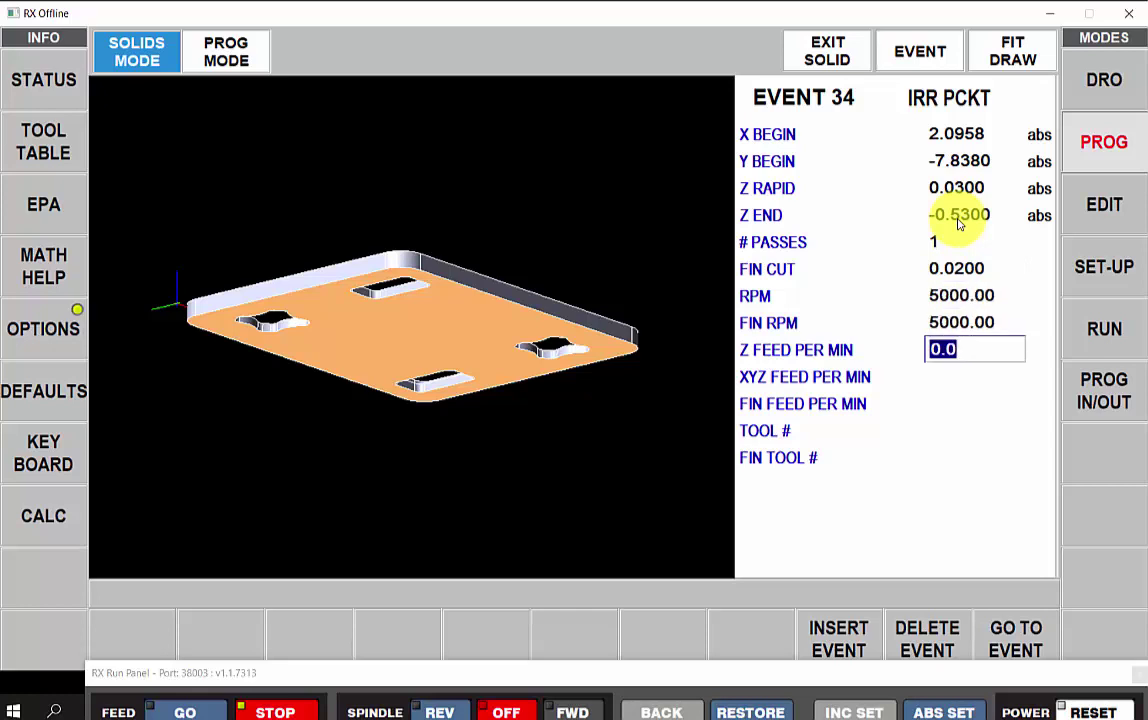
Step: Set the rectangular pocket's feeds per minute to 40 for Z, 80 for XYZ and 60 for finishing
type("40")
key("Return")
type("80")
key("Return")
type("60")
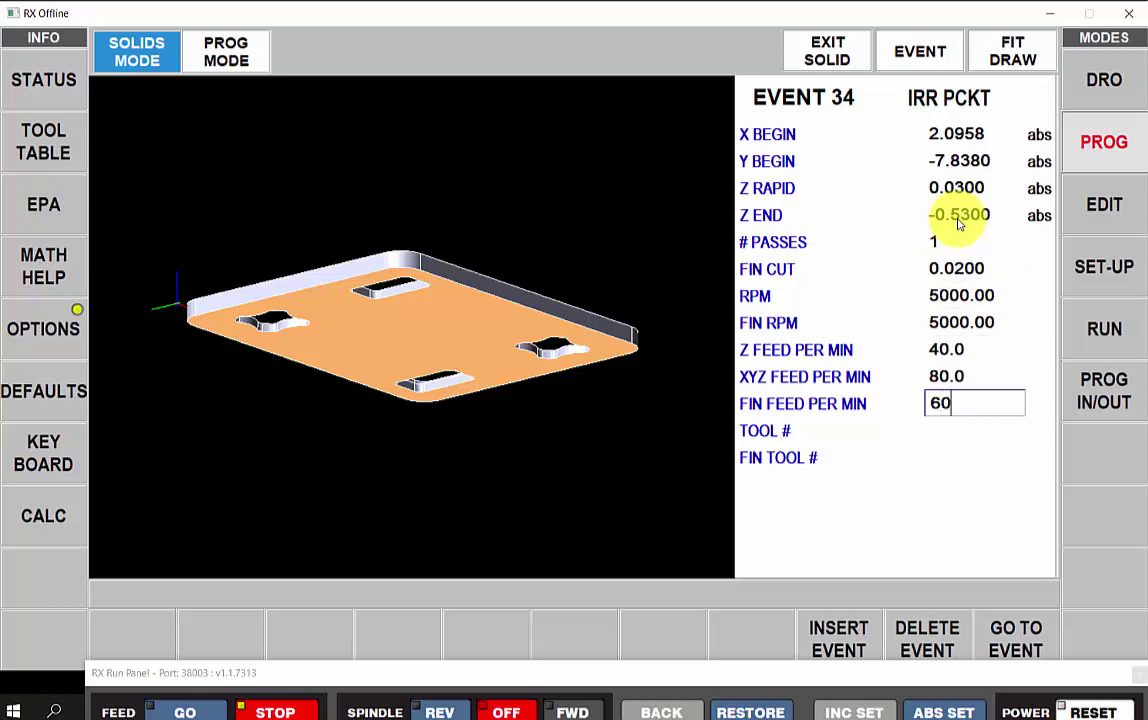
key("Return")
Step: Assign roughing tool 3 and finish tool 4 to the rectangular pocket and accept the 0.1250 depth rest pass
type("3")
key("Return")
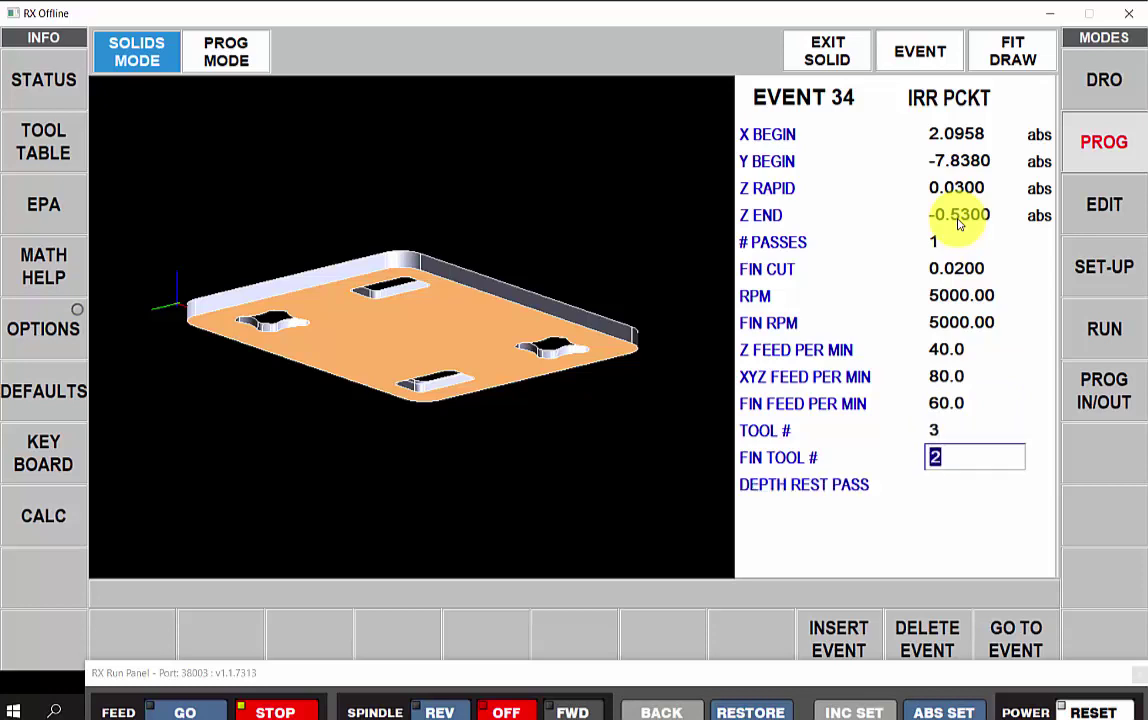
key("Return")
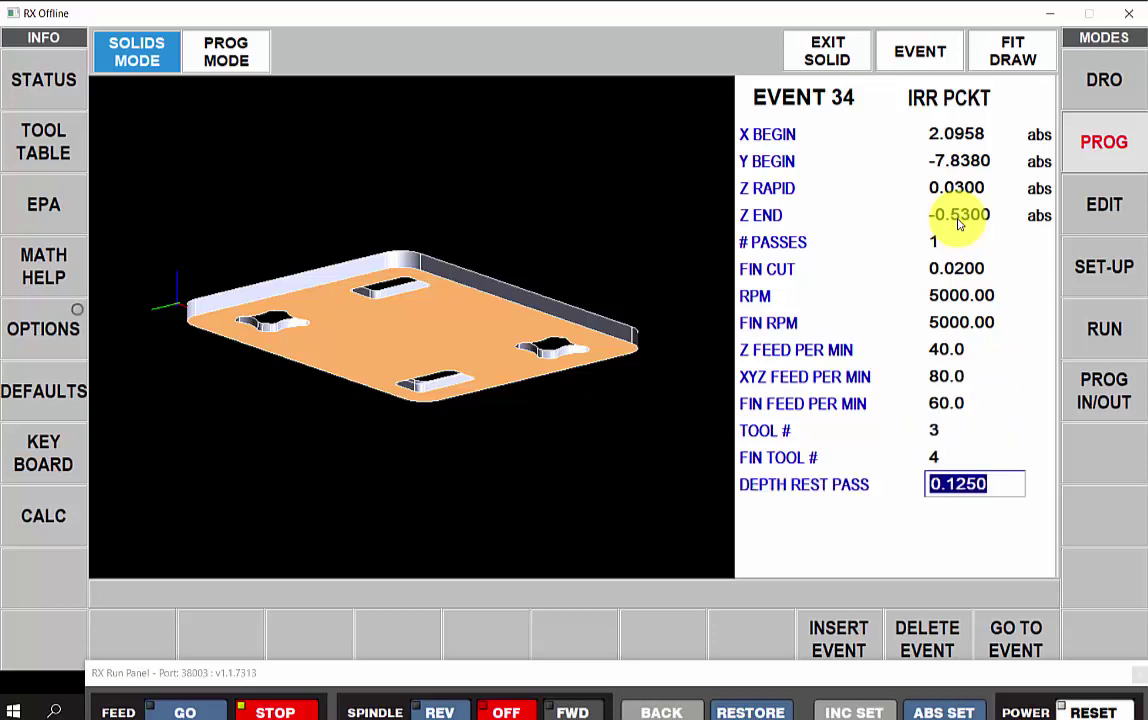
key("Return")
Step: Create a chained pocket event from the plate's upper-left four-lobed outline
left_click(918, 52)
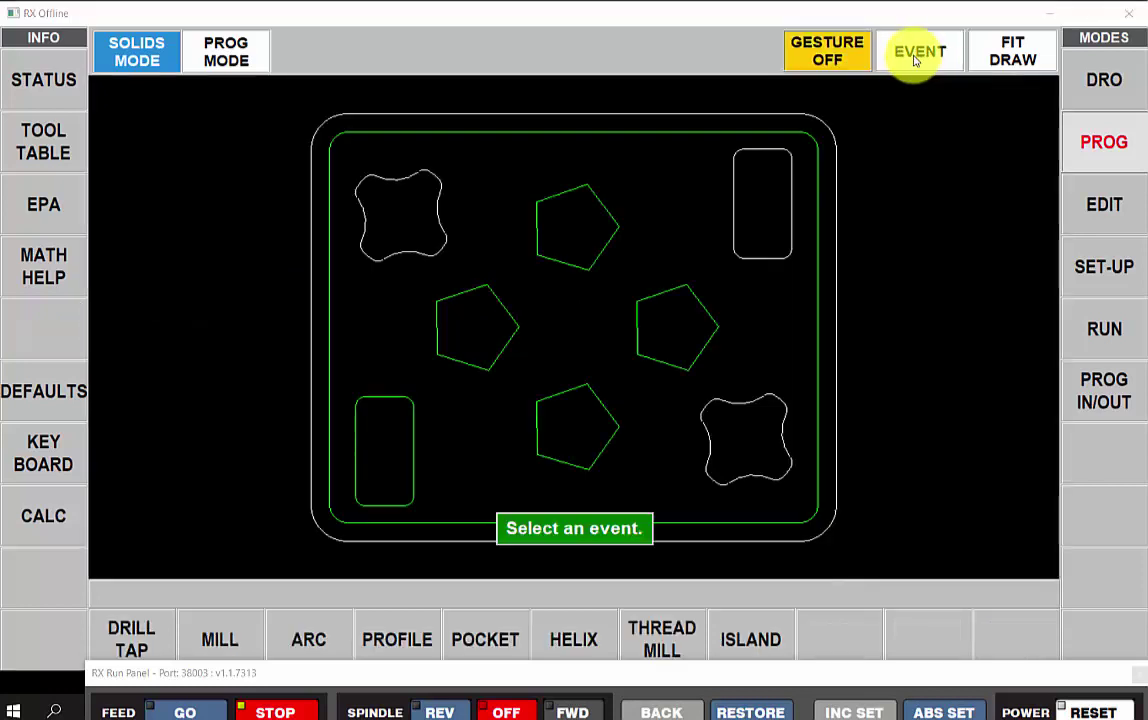
left_click(515, 643)
left_click(128, 646)
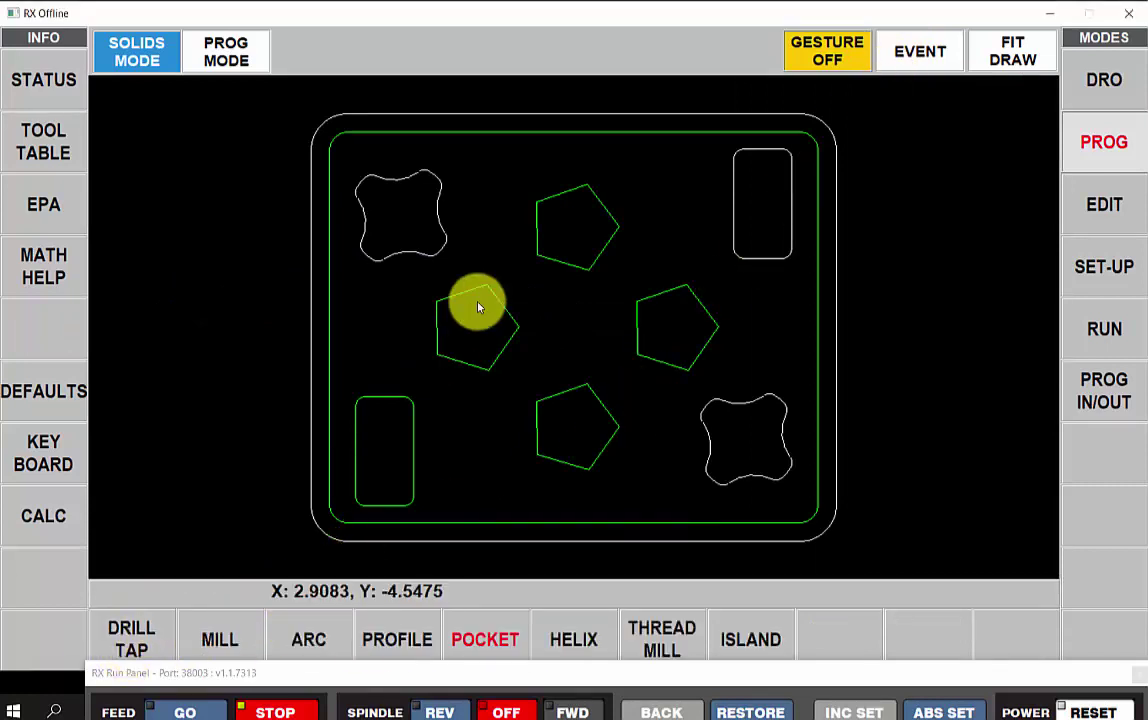
left_click(420, 259)
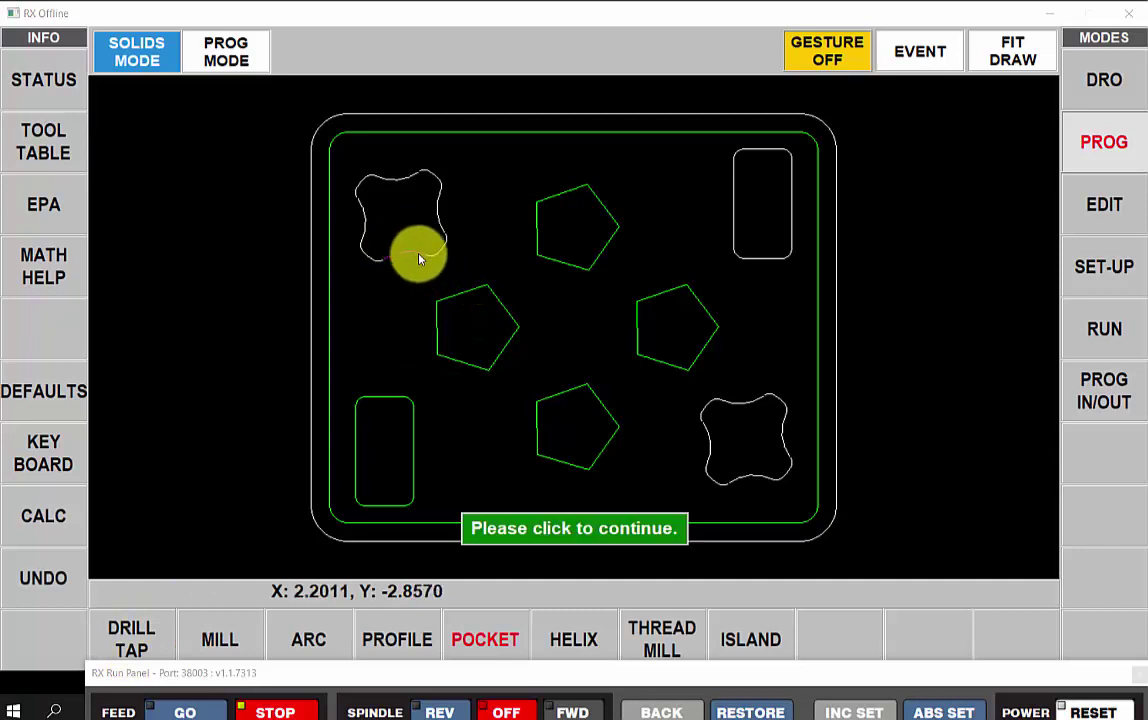
left_click(448, 263)
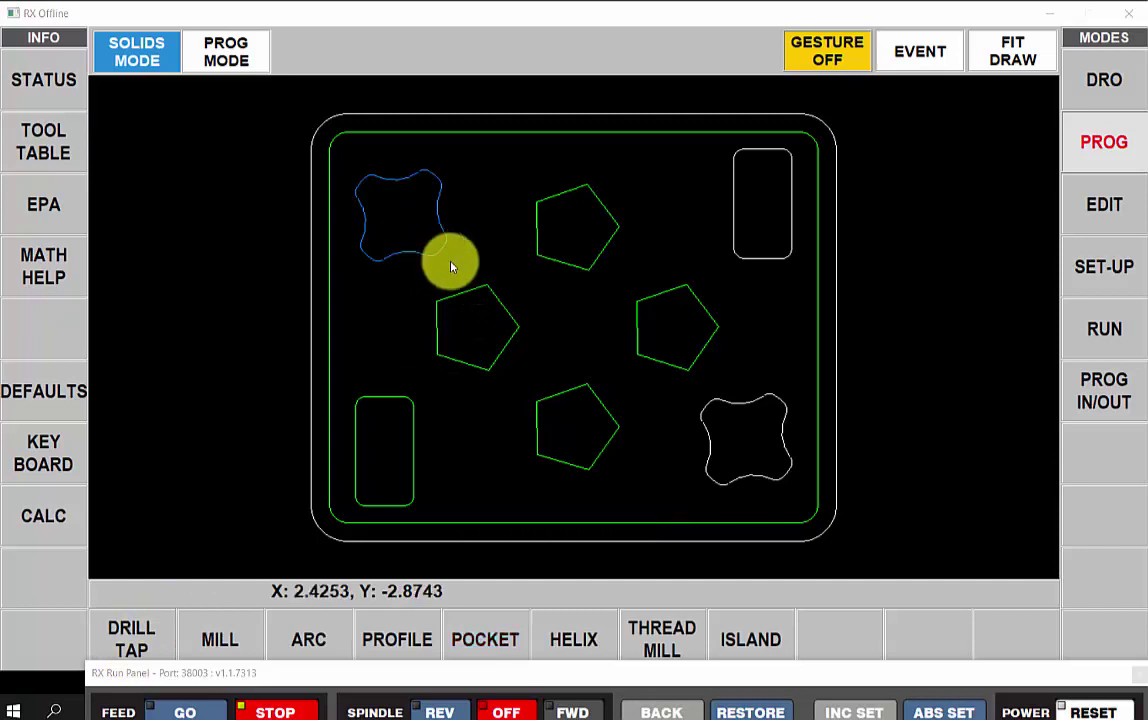
left_click(920, 52)
Step: Accept the four-lobed pocket's 0.0300 Z rapid and set its Z END to -0.53
left_click(956, 188)
key("Return")
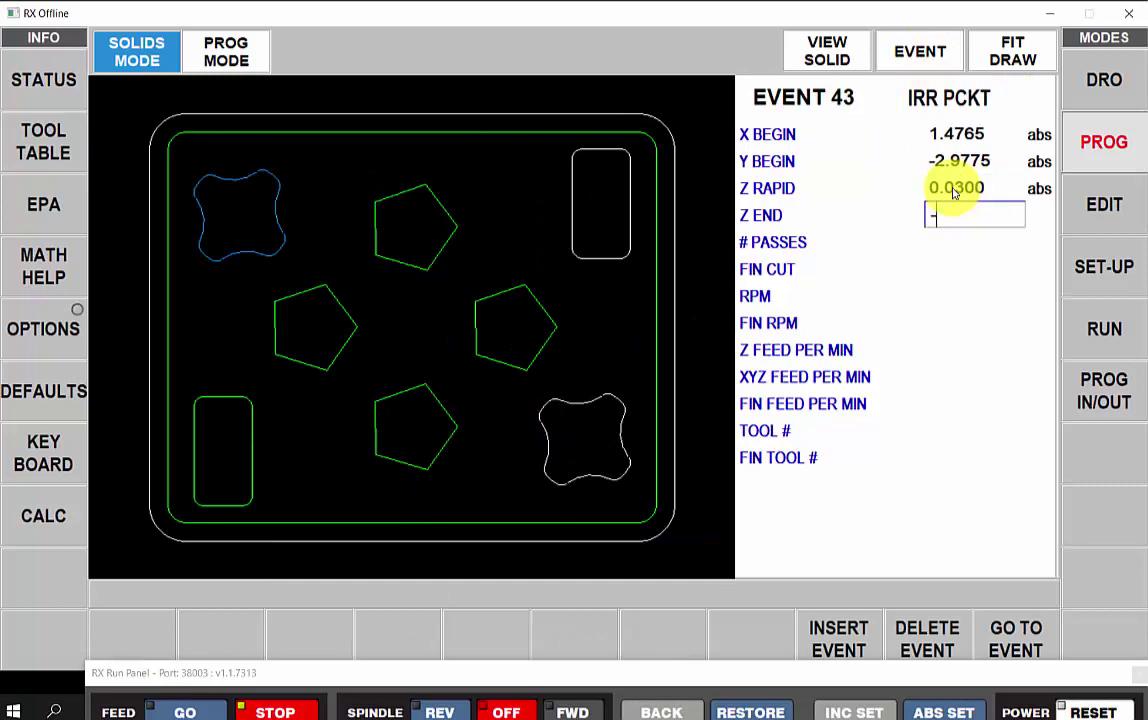
key("Return")
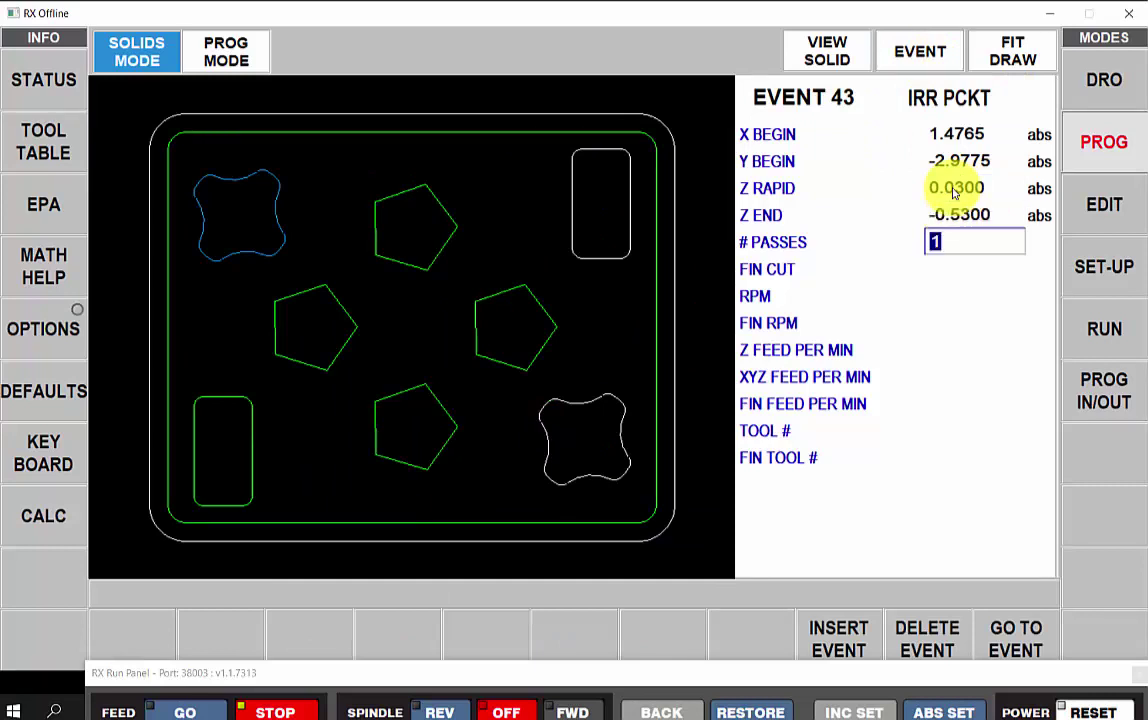
Step: Accept 1 pass and a 0.0200 finish cut for the four-lobed pocket, and set RPM and FIN RPM to 5000
key("Return")
key("Return")
type("5")
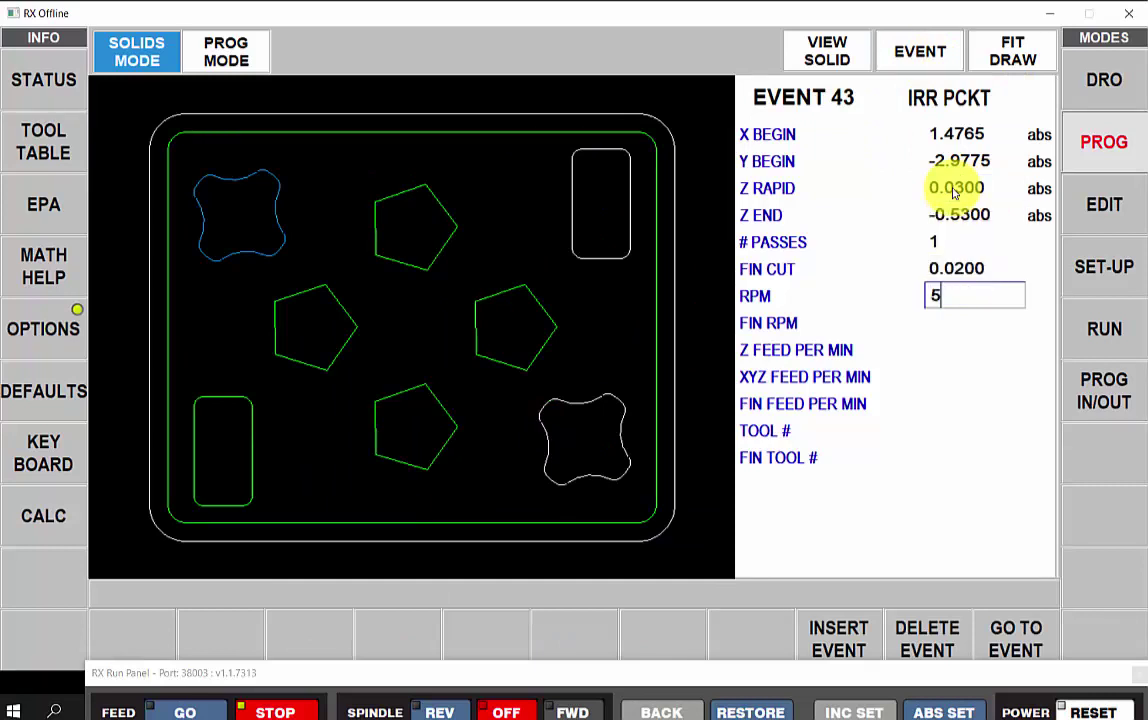
type("000")
key("Return")
type("5000")
key("Return")
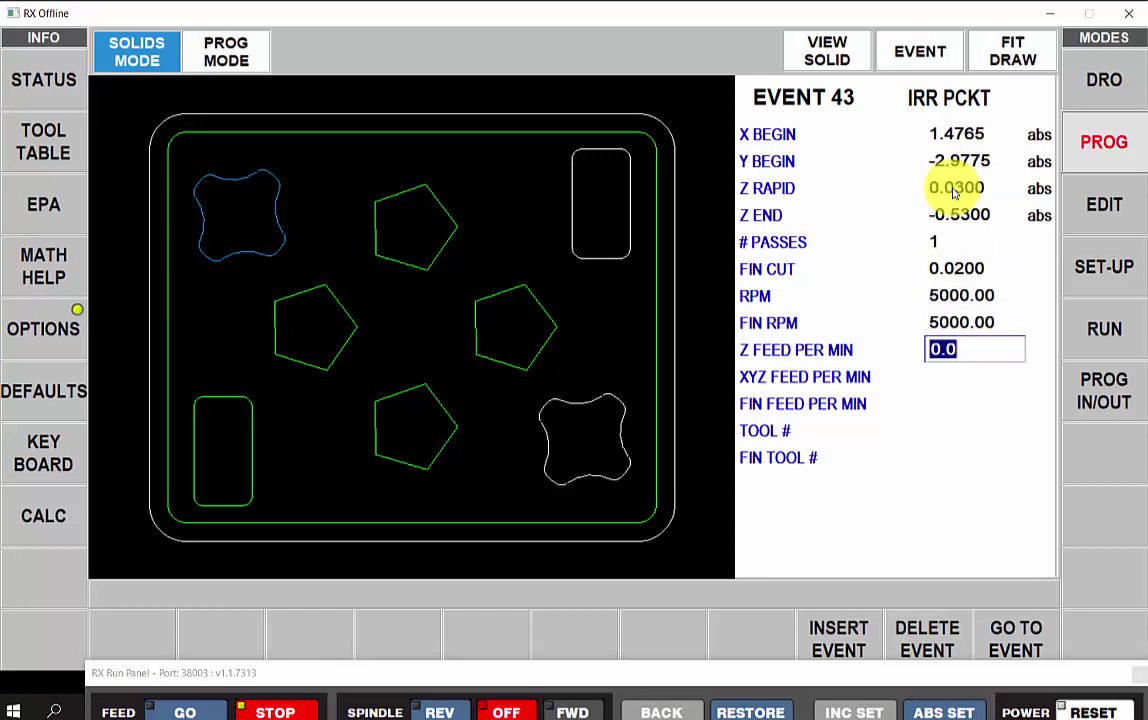
Step: Set the four-lobed pocket's feeds per minute to 40 for Z, 80 for XYZ and 60 for finishing
type("40")
key("Return")
type("80")
key("Return")
type("60")
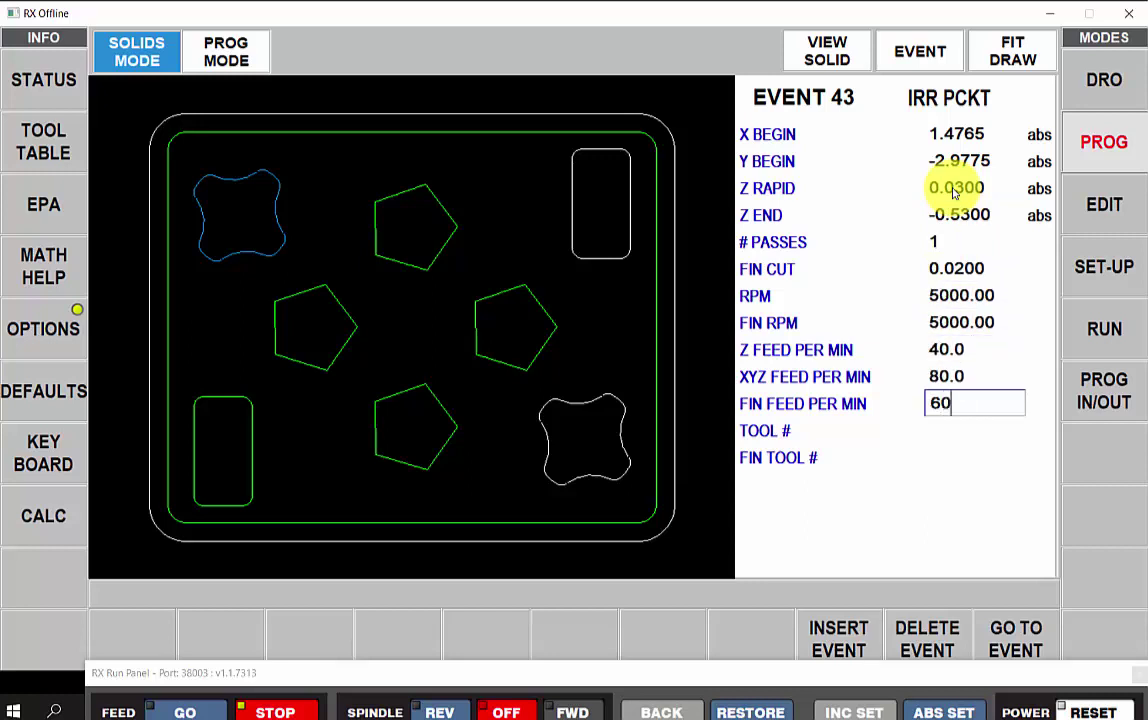
key("Return")
Step: Assign roughing tool 3 and finish tool 4 to the four-lobed pocket and accept the 0.1250 depth rest pass
type("3")
key("Return")
type("4")
key("Return")
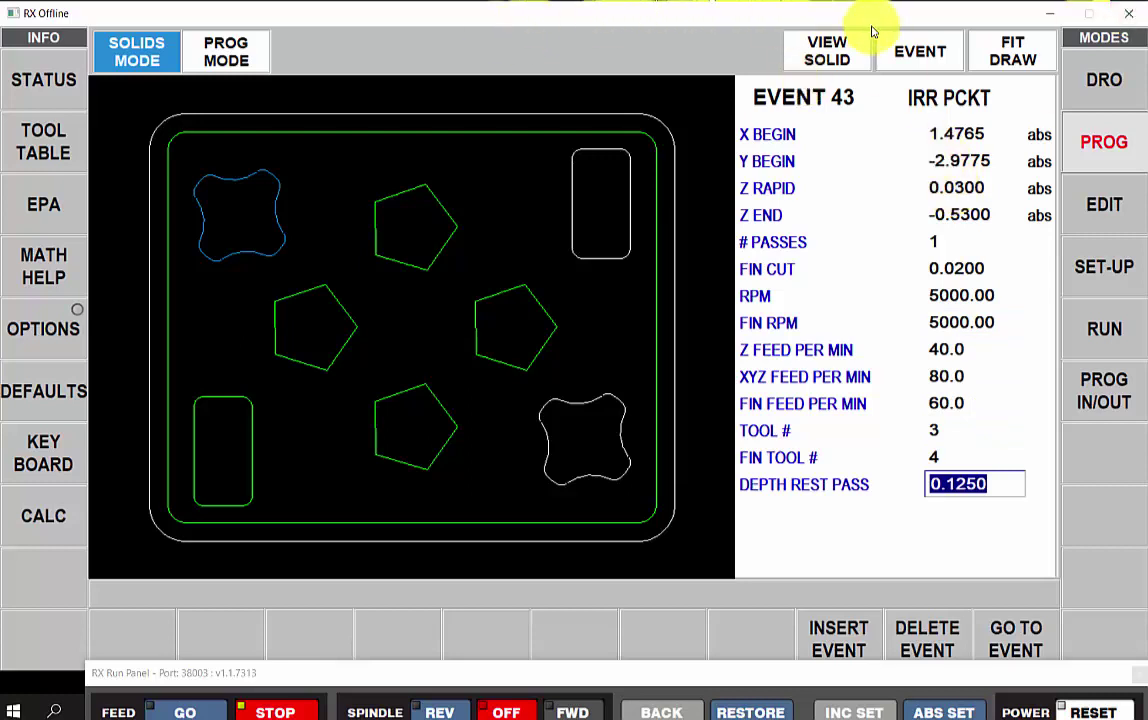
key("Return")
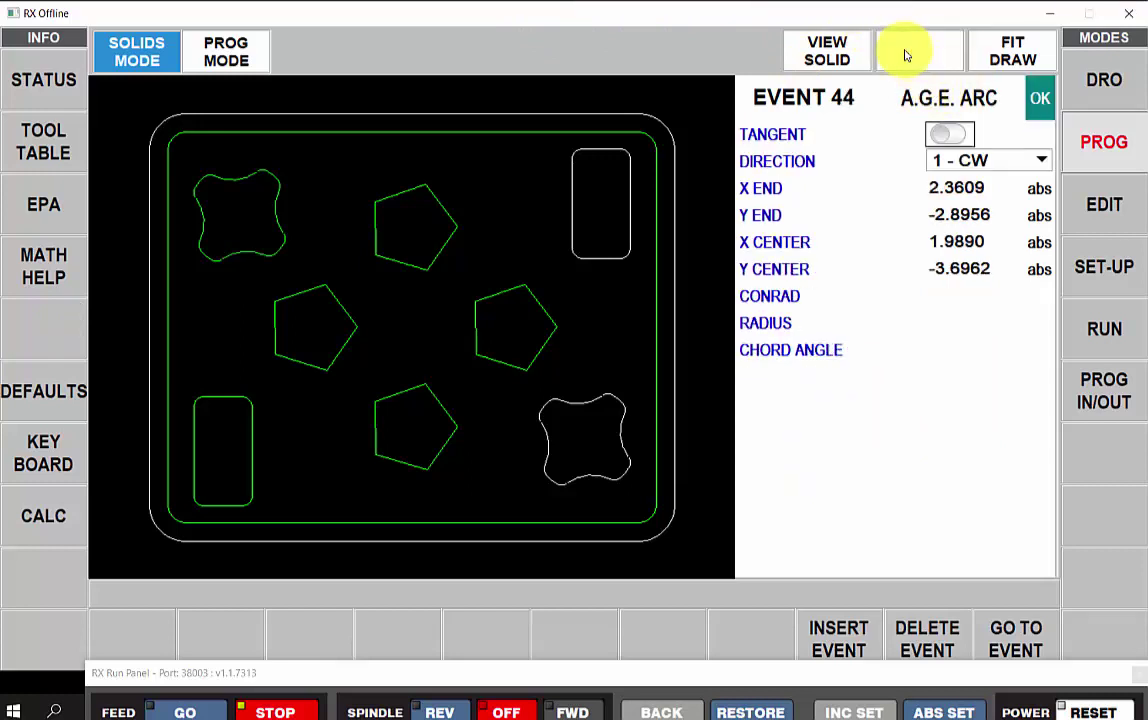
Step: Create a chained pocket event from the plate's upper-right rounded rectangle
left_click(906, 52)
left_click(500, 632)
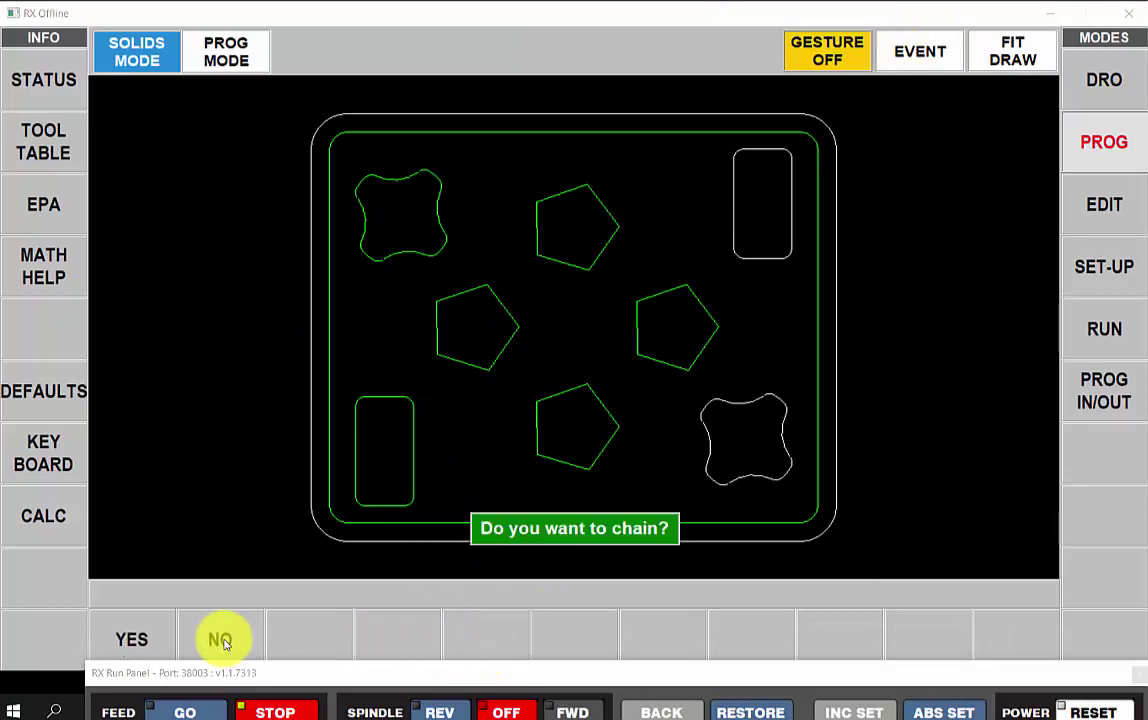
left_click(126, 638)
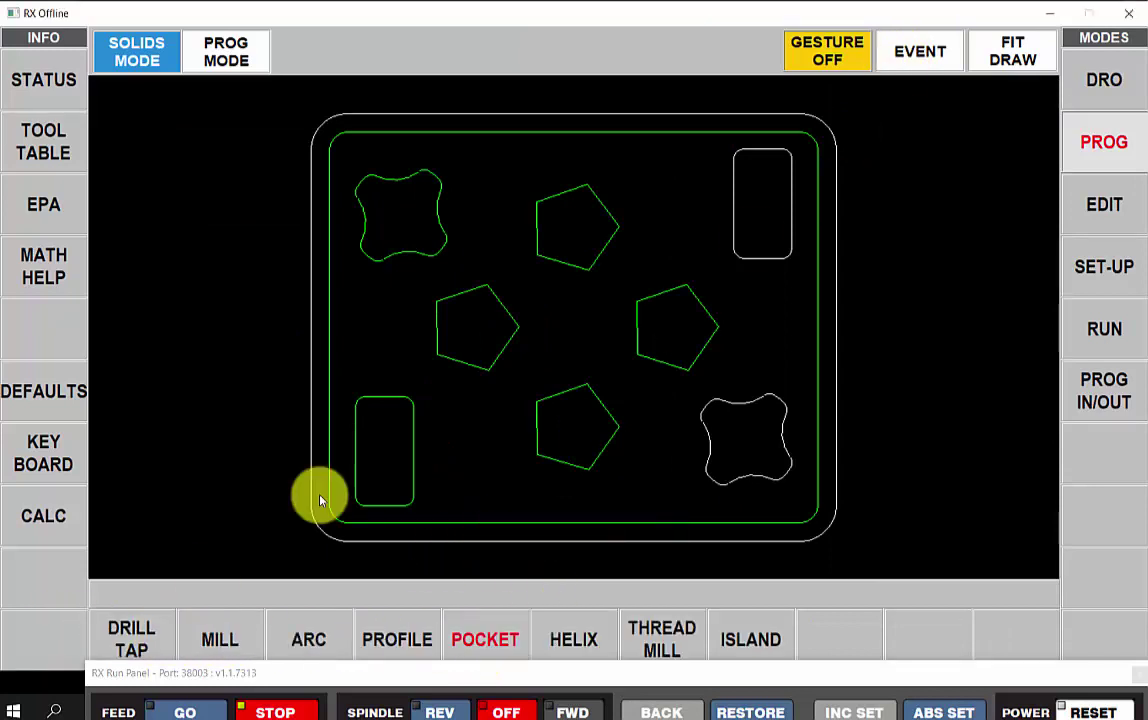
left_click(774, 258)
left_click(787, 258)
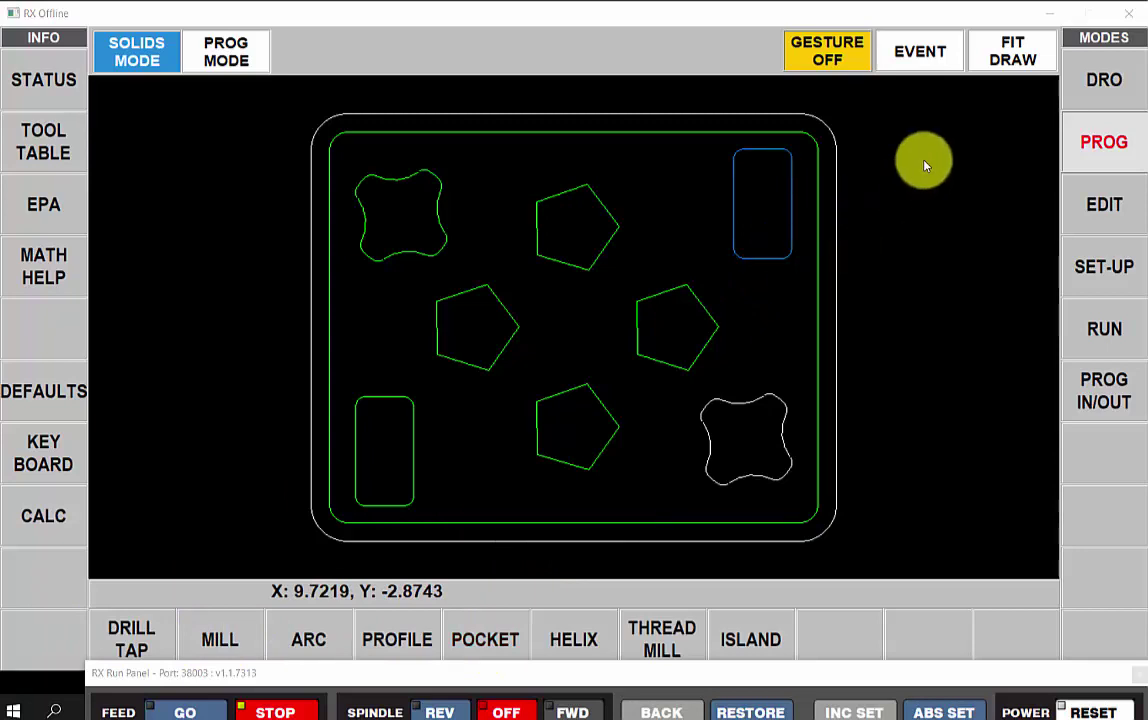
left_click(945, 50)
Step: Accept Z rapid 0.0300, 1 pass and a 0.0200 finish cut for the upper-right rectangular pocket, and set its Z end to -0.53
left_click(958, 187)
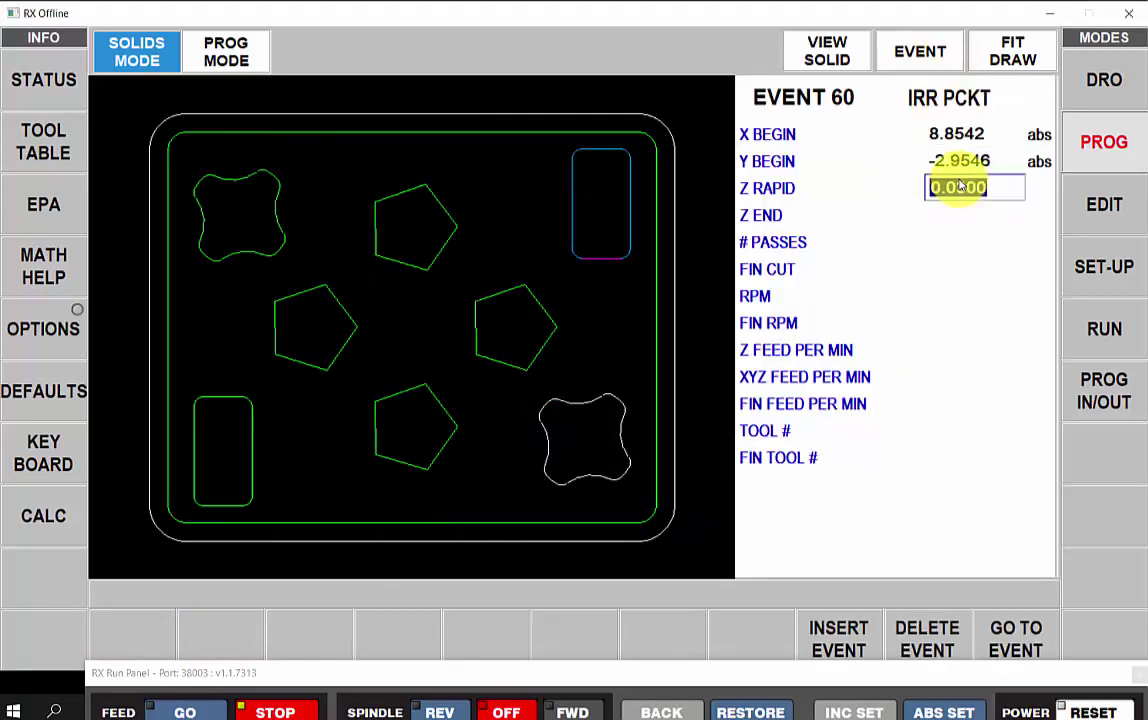
key("Return")
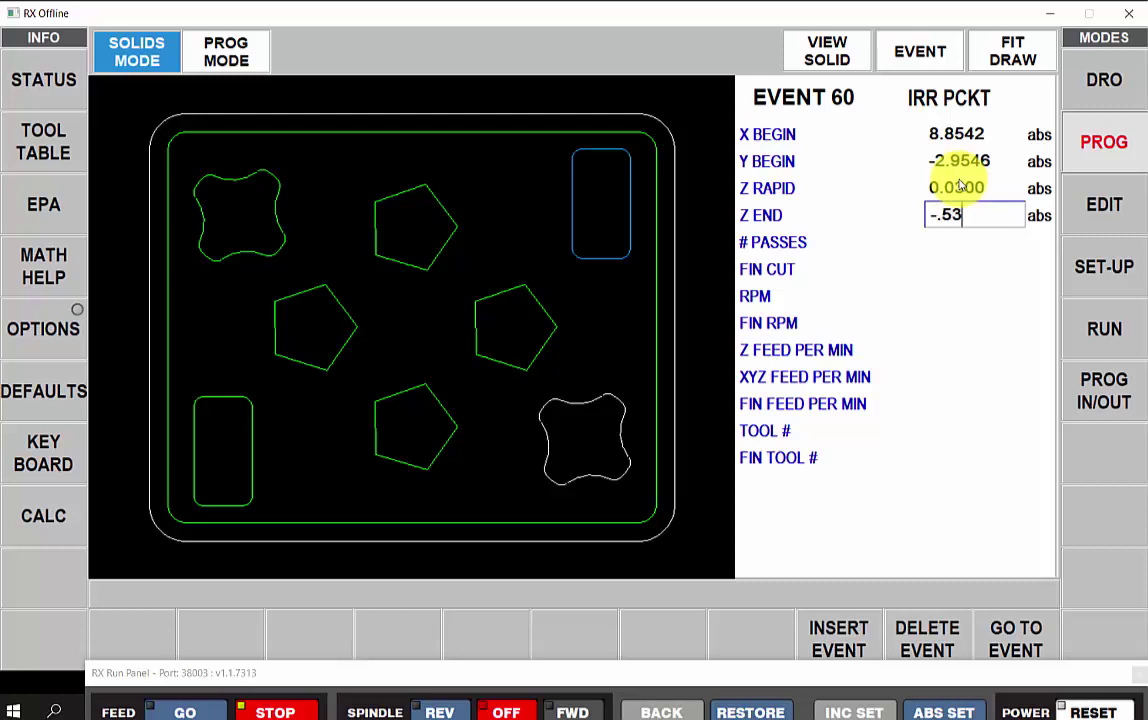
type("-.53")
key("Return")
key("Return")
key("Return")
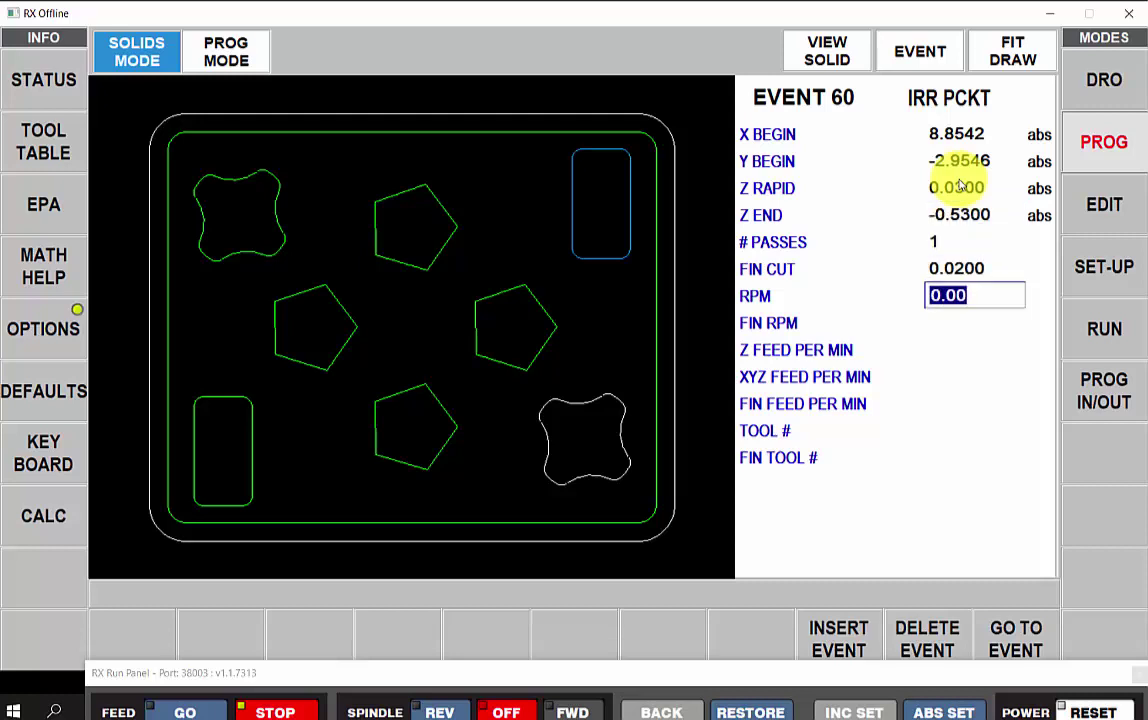
Step: Set both RPM and FIN RPM to 5000 for the upper-right rectangular pocket
type("5000")
key("Return")
type("50")
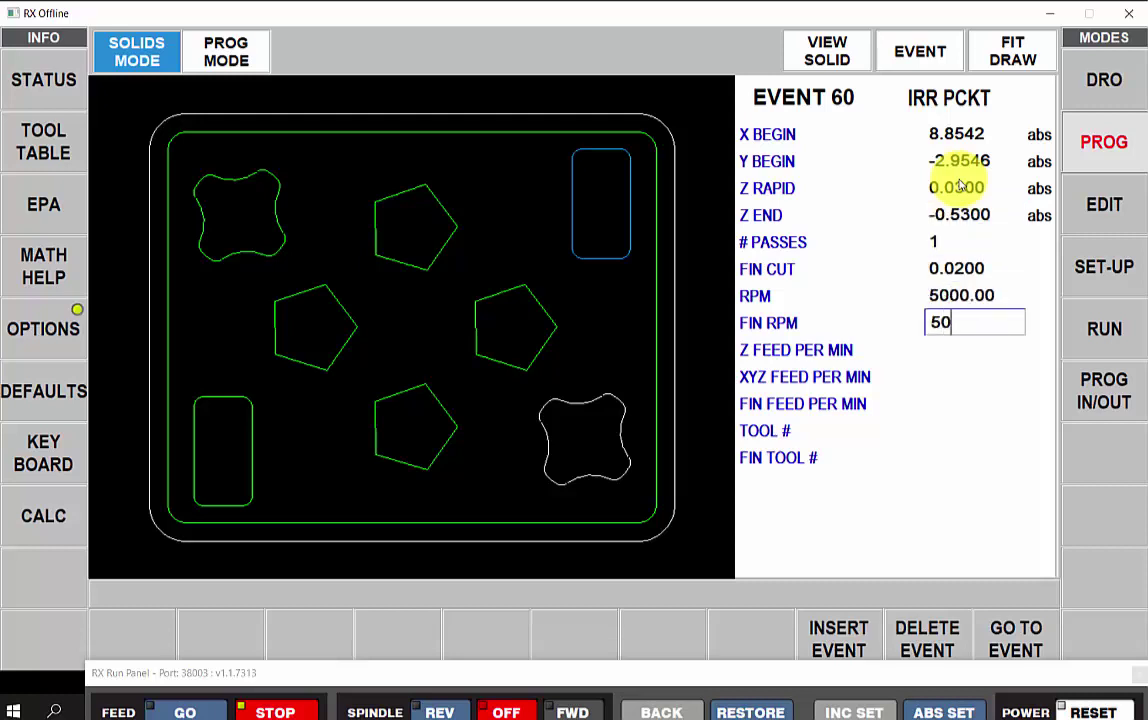
type("00")
key("Return")
Step: Set the upper-right rectangular pocket's feeds per minute to 40 for Z, 80 for XYZ and 60 for finishing
type("40")
key("Return")
type("80")
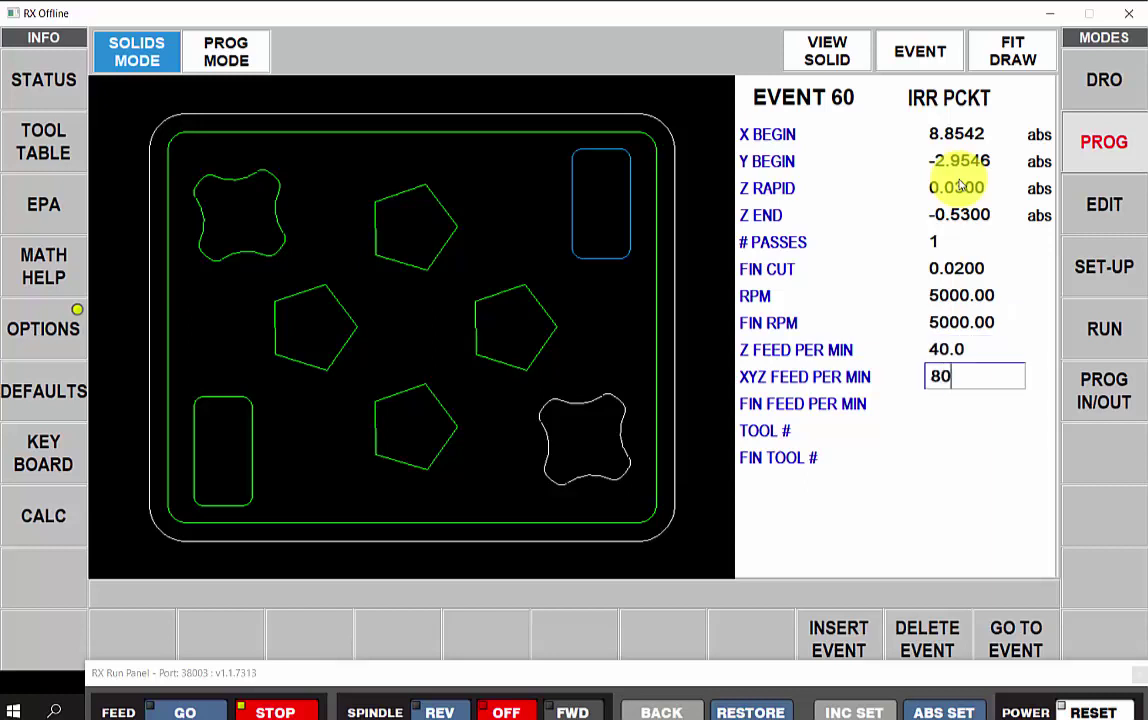
key("Return")
type("60")
key("Return")
Step: Assign roughing tool 3 and finish tool 4 to the upper-right rectangular pocket and accept the 0.1250 depth rest pass
type("3")
key("Return")
type("4")
key("Return")
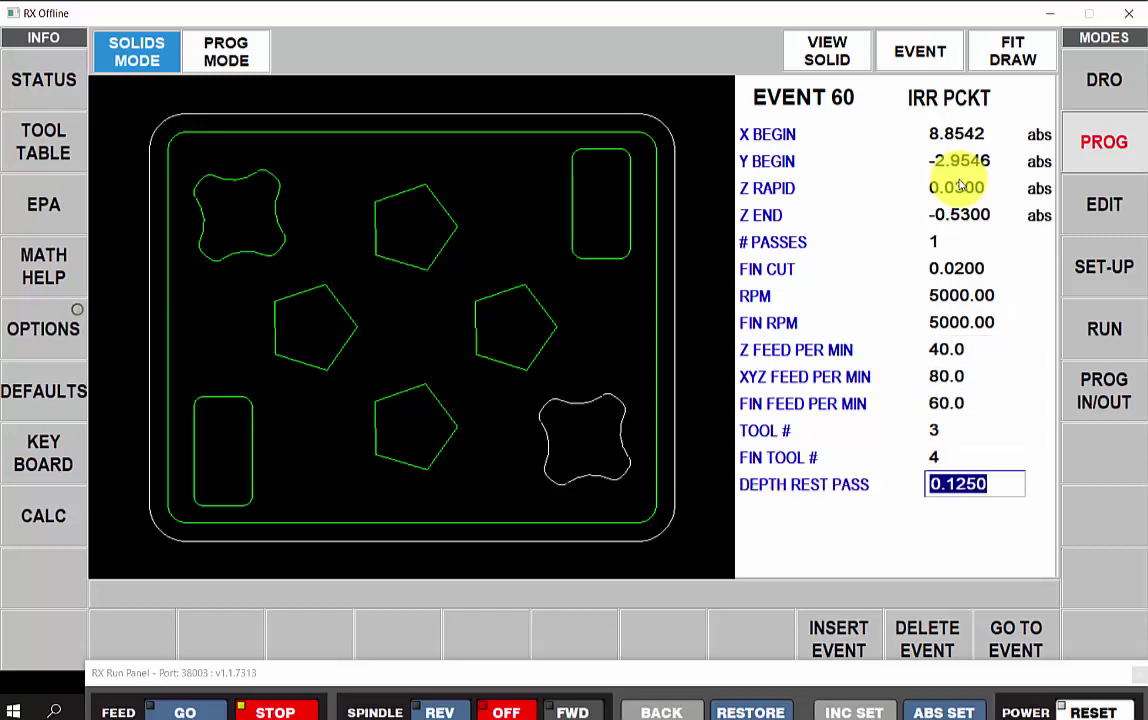
key("Return")
Step: Create a chained pocket event from the plate's lower-right four-lobed opening
left_click(948, 50)
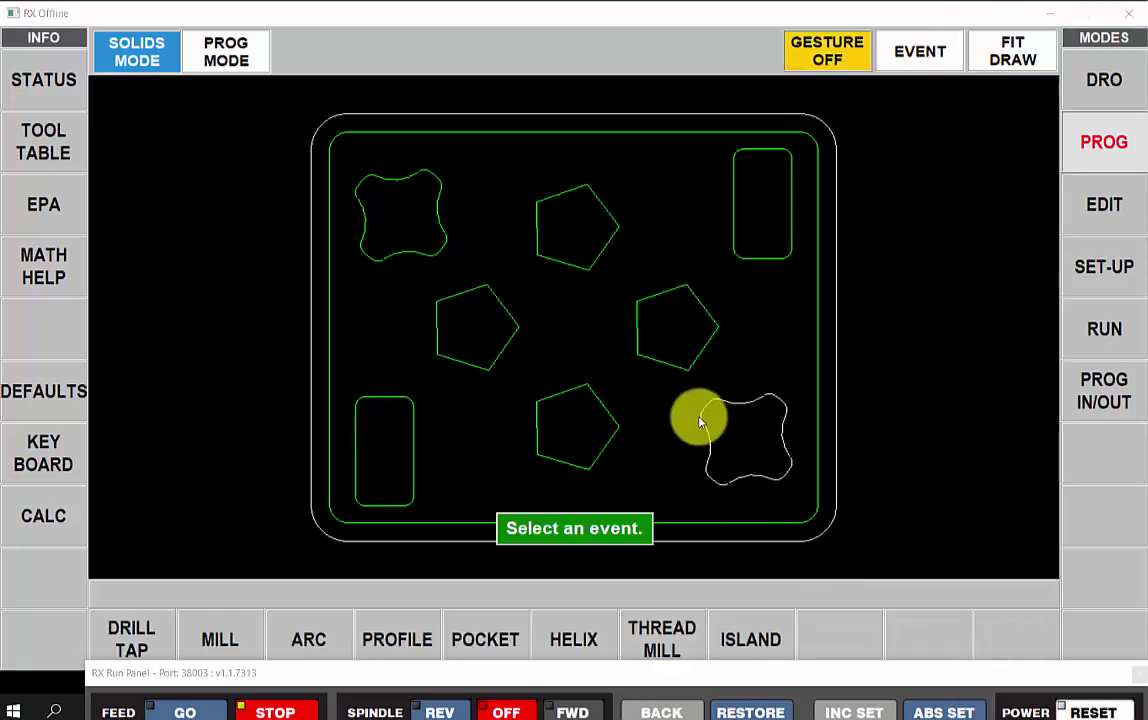
left_click(482, 637)
left_click(155, 652)
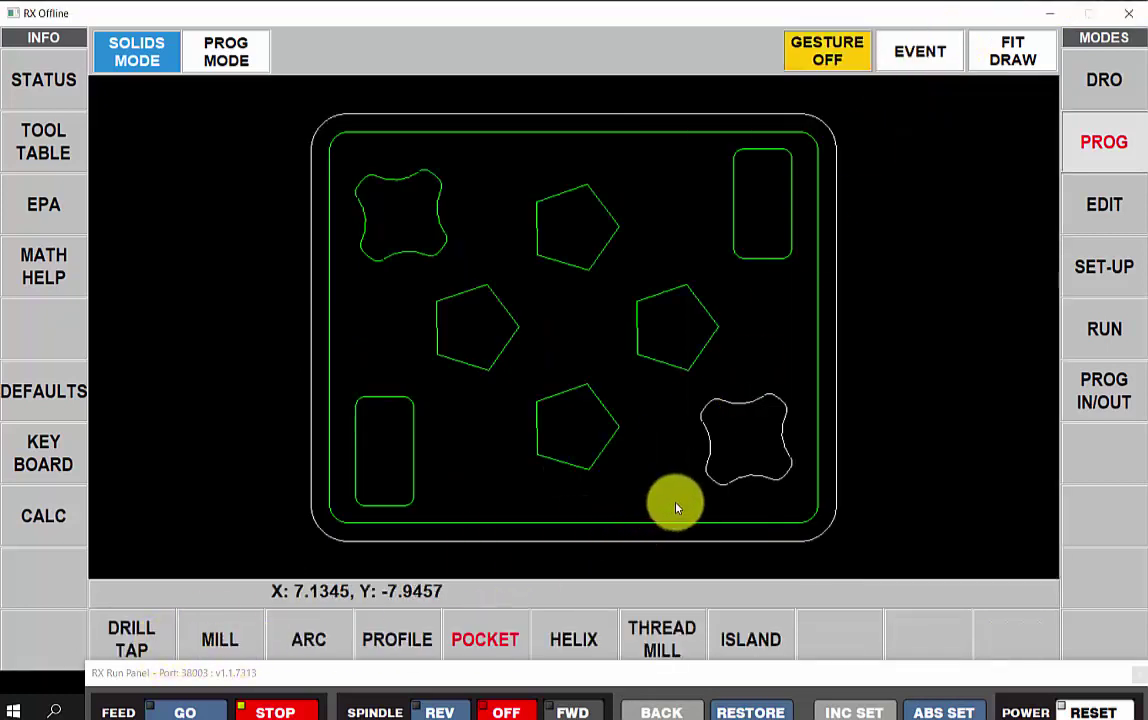
left_click(750, 476)
left_click(775, 487)
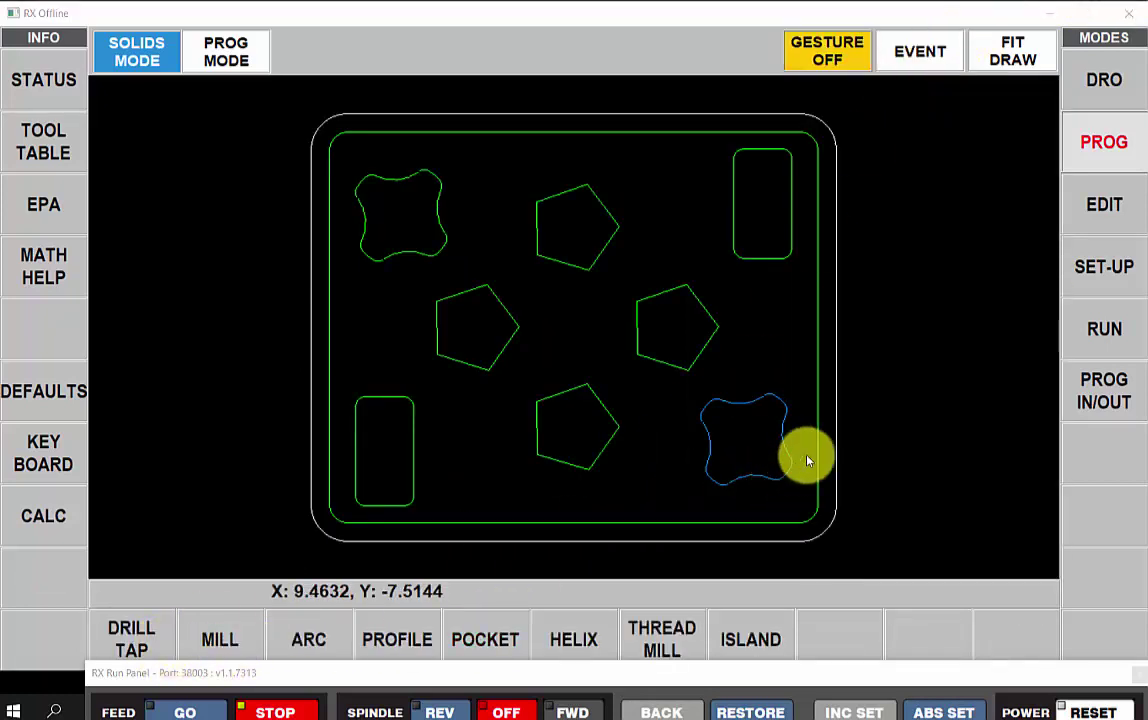
left_click(920, 45)
Step: Accept Z rapid 0.0300, 1 pass and a 0.0200 finish cut for the lower-right four-lobed pocket, and set its Z end to -0.53
key("Return")
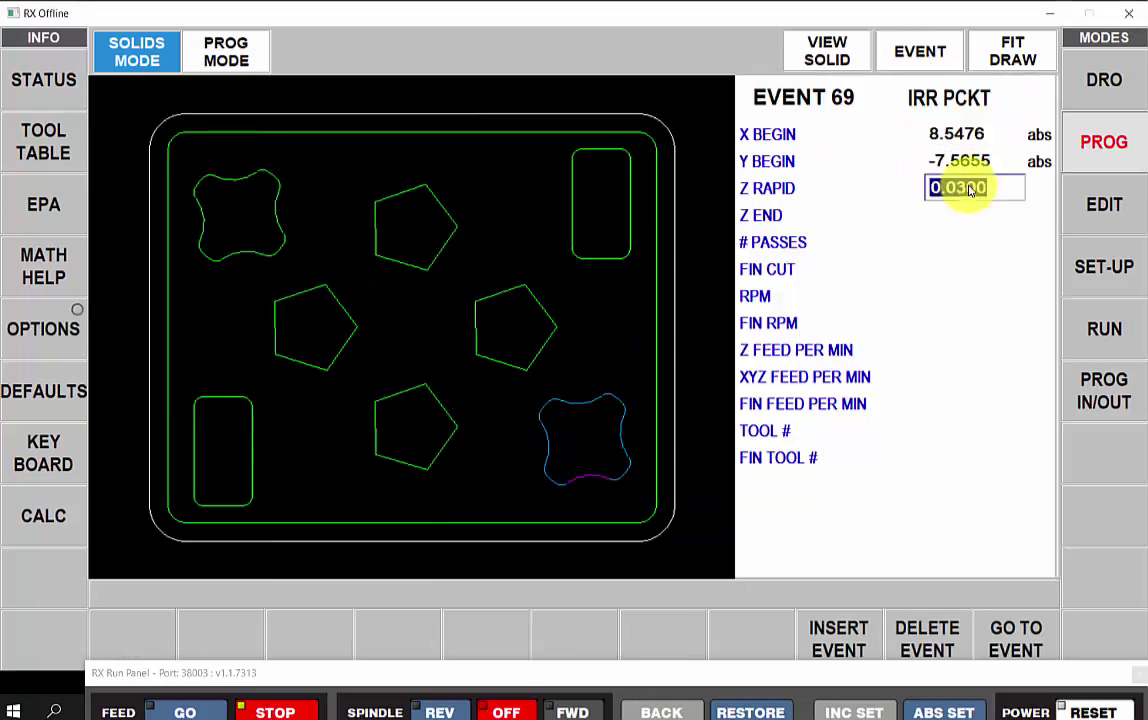
key("Return")
type("-.53")
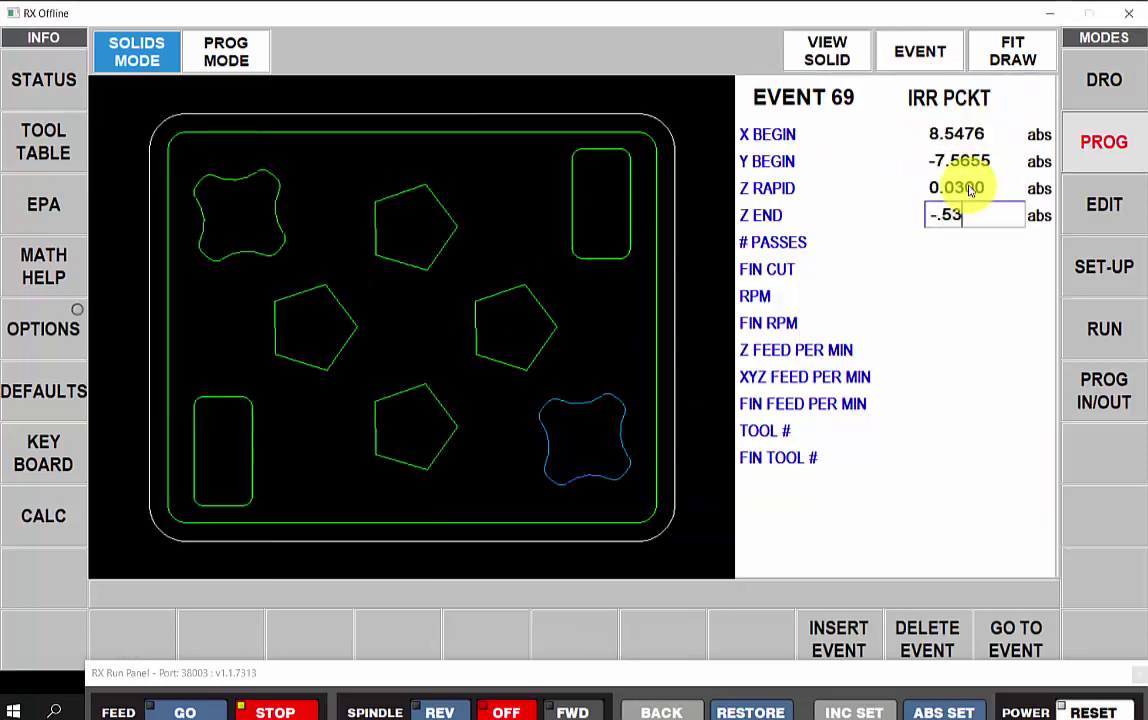
key("Return")
key("Return")
key("Return")
Step: Set both RPM and FIN RPM to 5000 for the lower-right four-lobed pocket
type("5000")
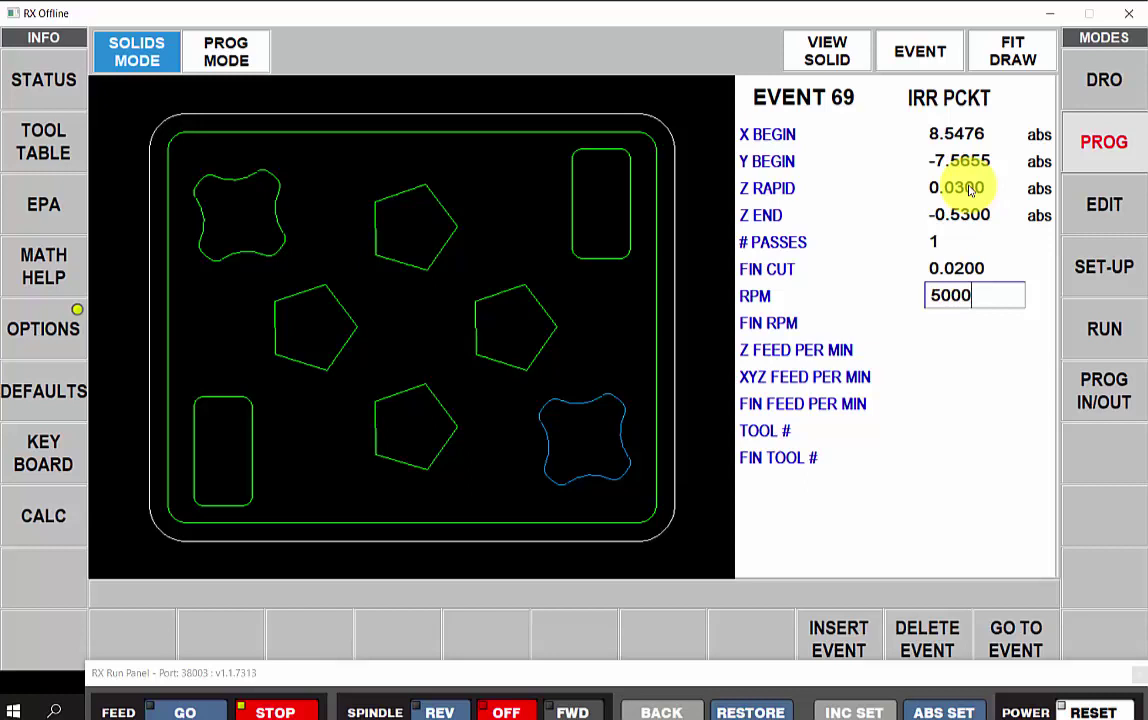
key("Return")
type("5000")
key("Return")
Step: Set the lower-right four-lobed pocket's feeds per minute to 40 for Z, 80 for XYZ and 60 for finishing
type("40")
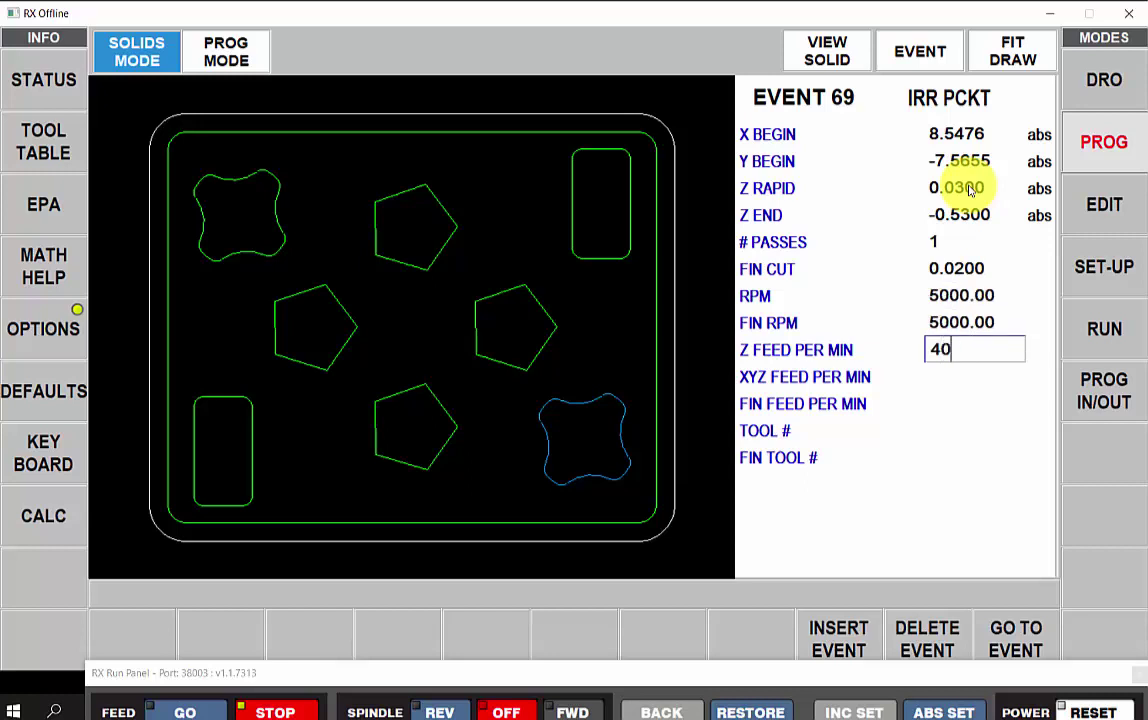
key("Return")
type("80")
key("Return")
type("60")
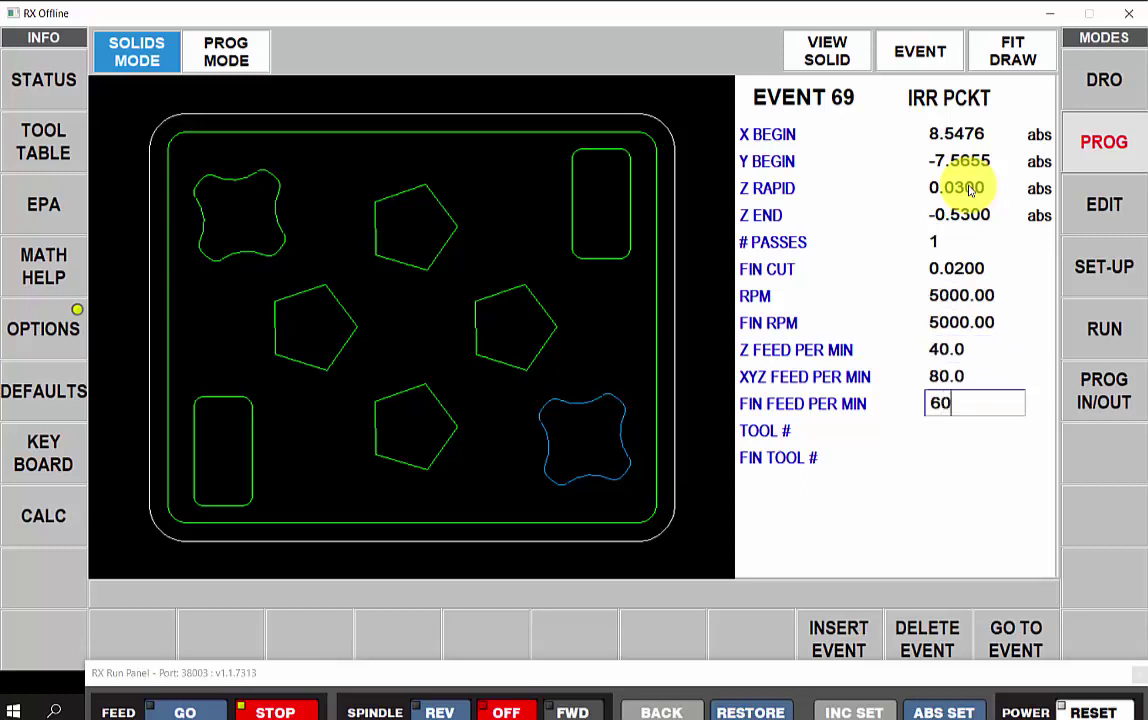
key("Return")
Step: Accept roughing tool 3, assign finish tool 4 to the lower-right four-lobed pocket and accept the 0.1250 depth rest pass
key("Return")
type("4")
key("Return")
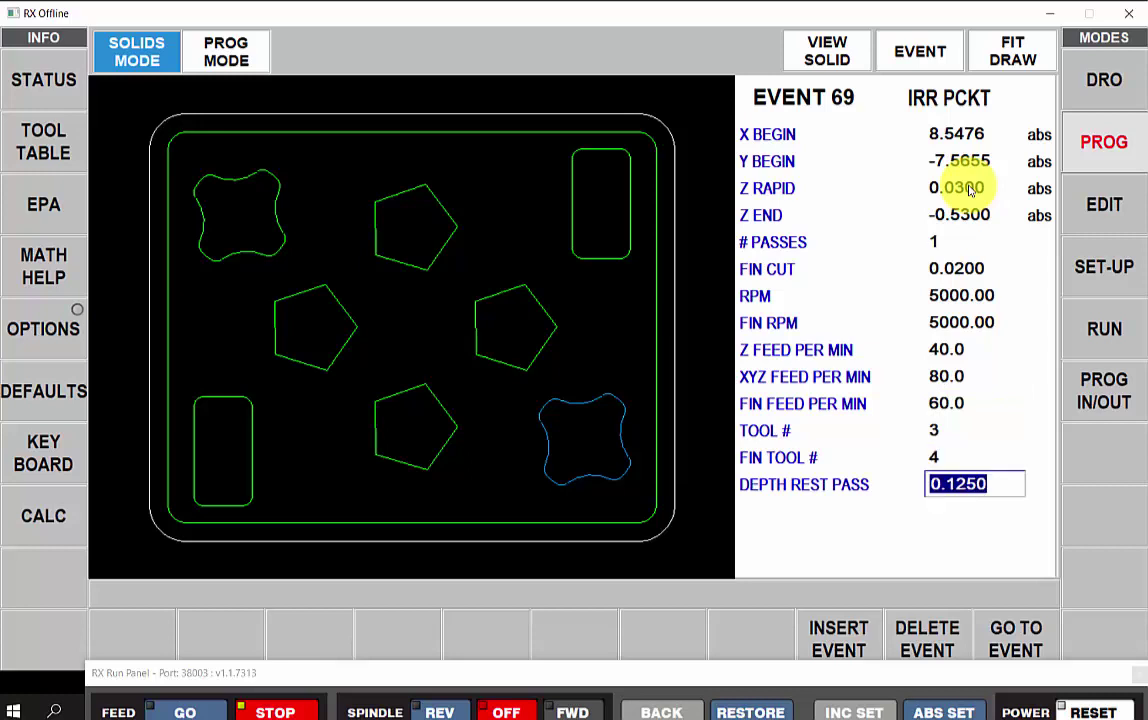
key("Return")
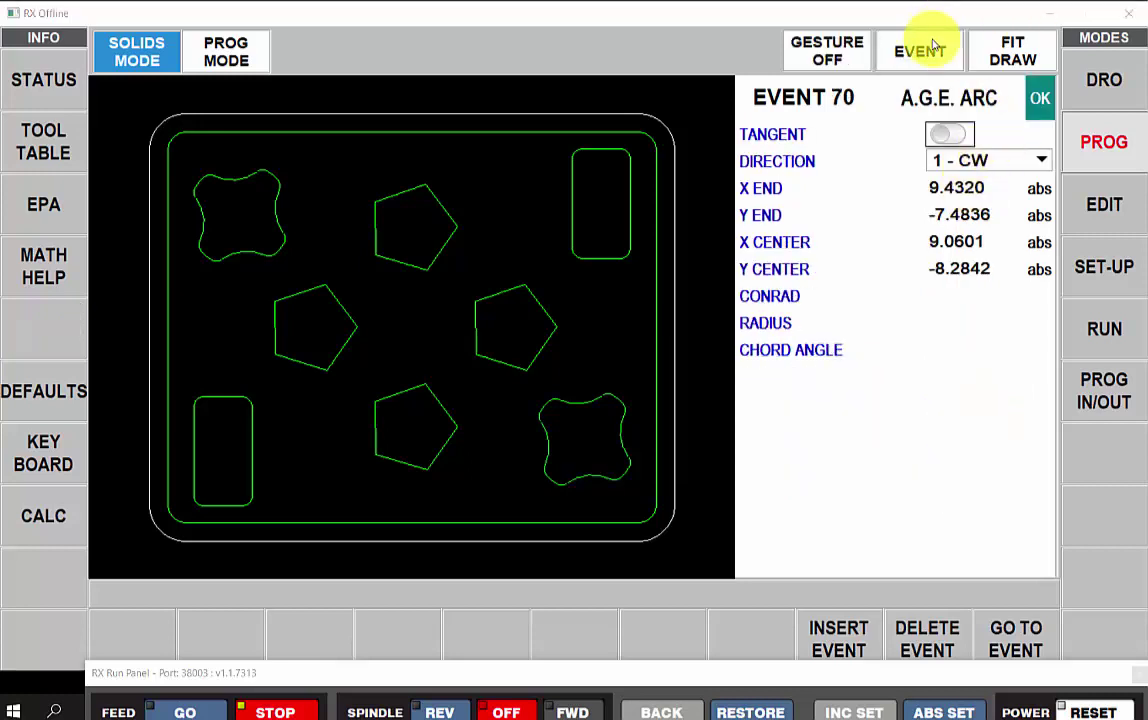
left_click(921, 42)
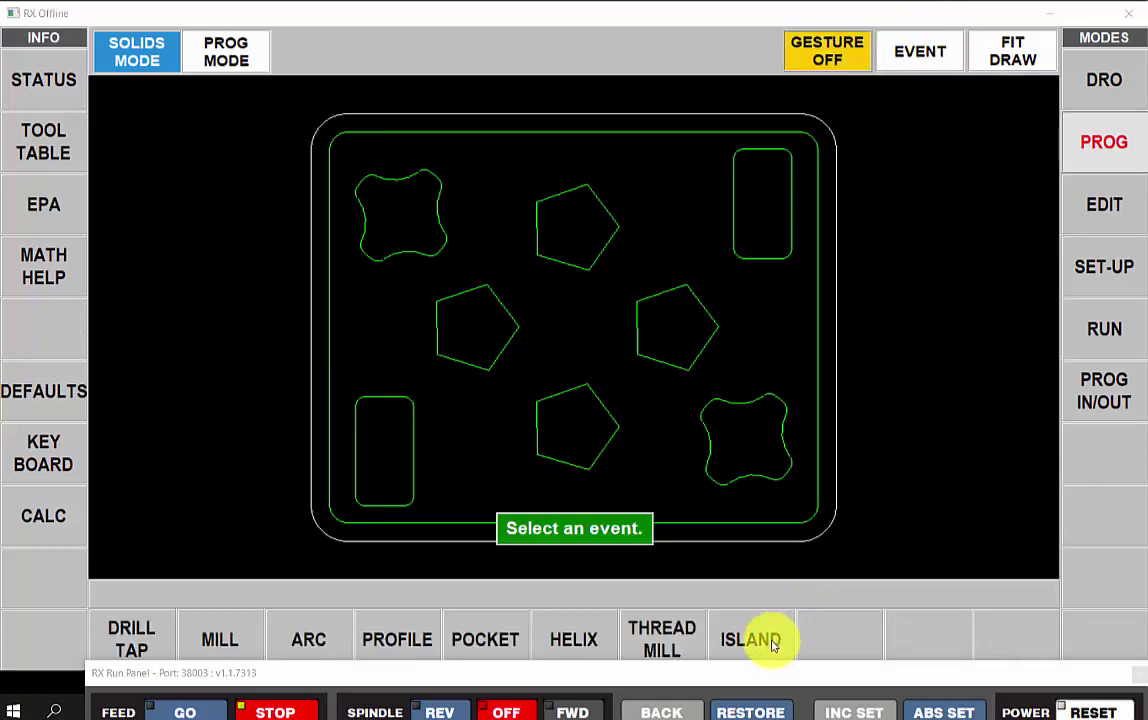
Step: Examine the carbide finish end mill entries in the tool table, including the 0.5000 and 0.2500 diameter tools
left_click(38, 138)
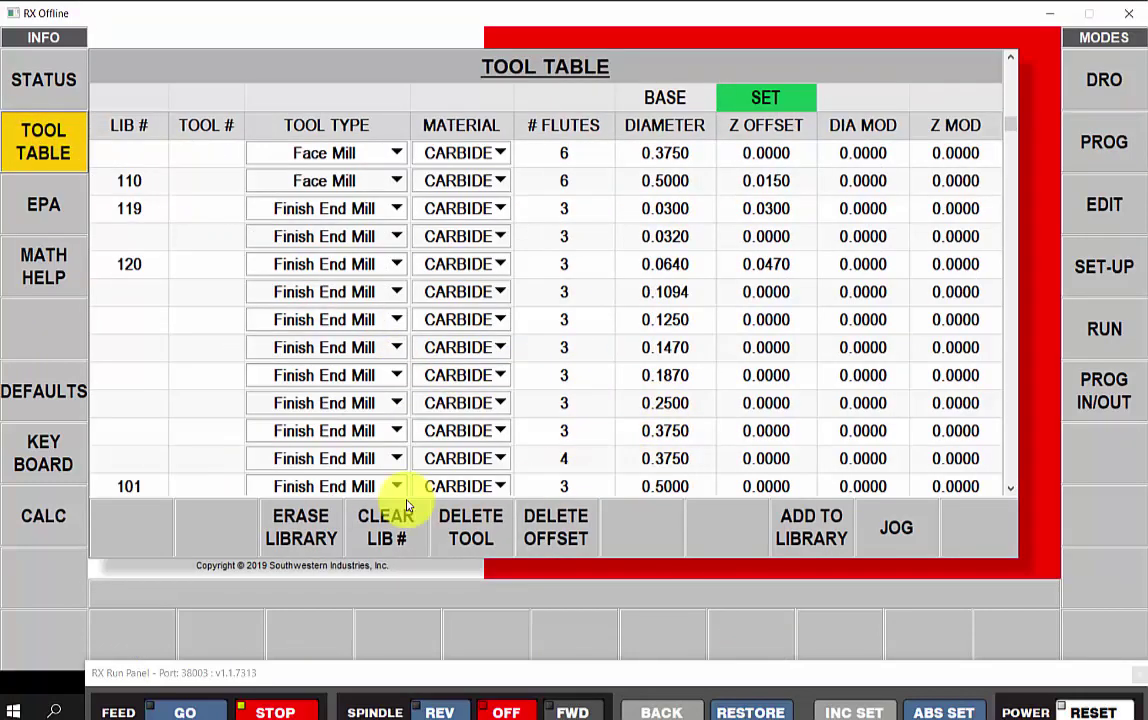
left_click(212, 488)
key("Tab")
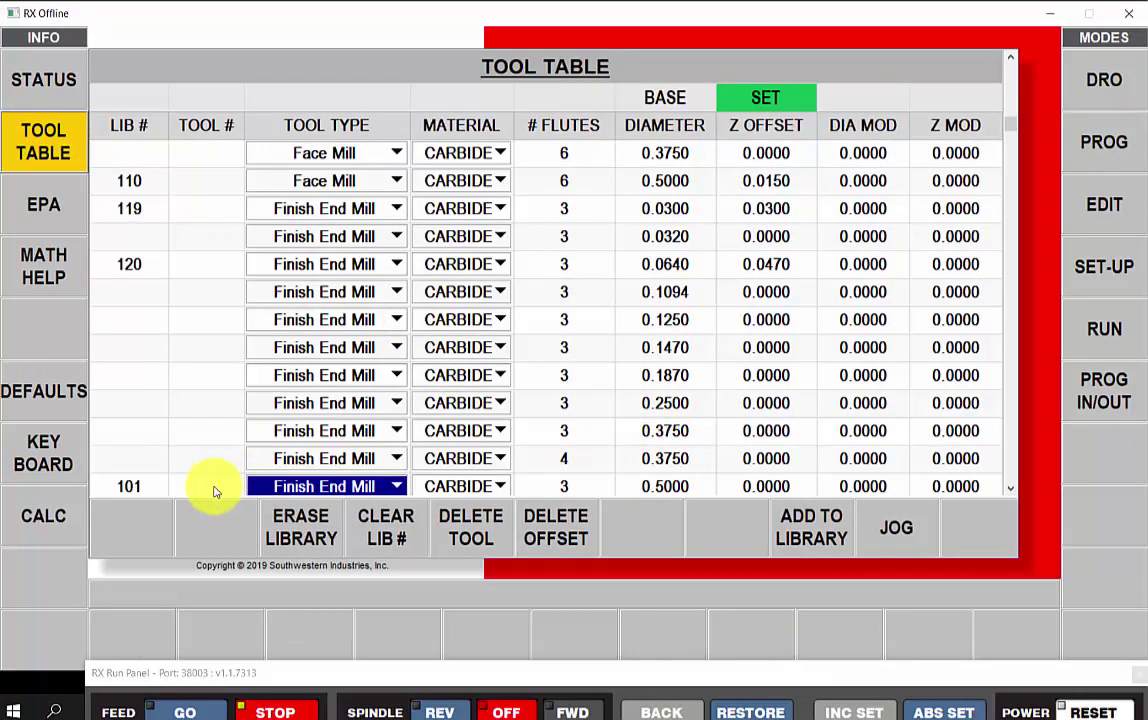
left_click(210, 405)
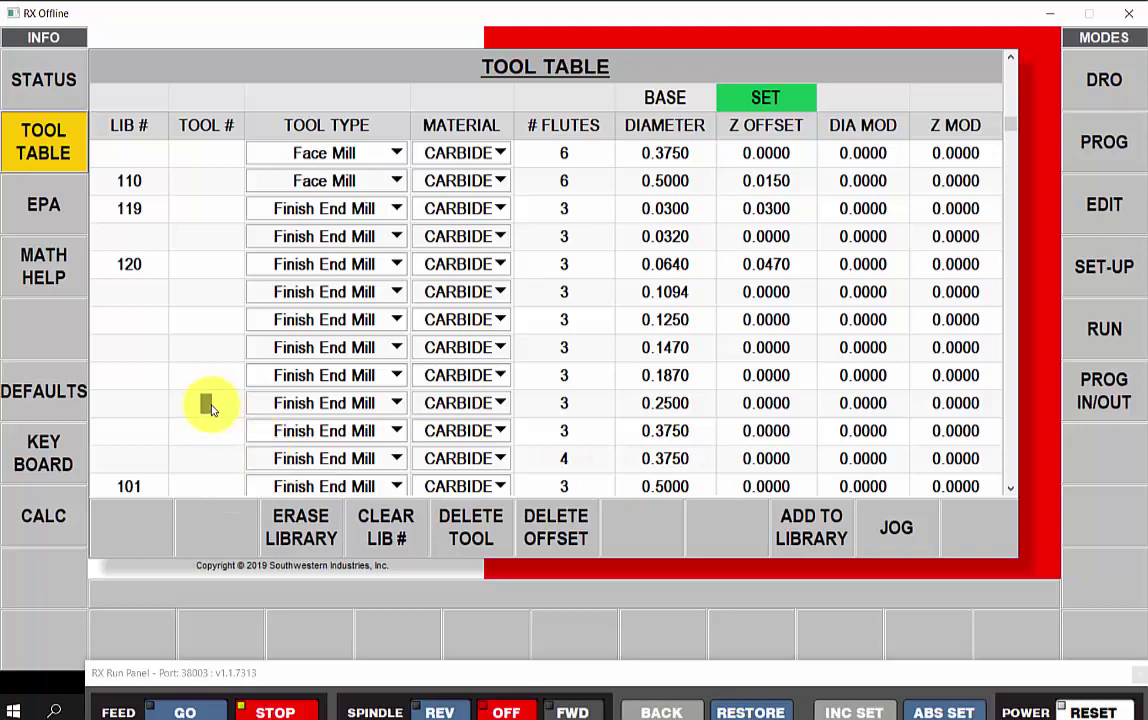
key("Tab")
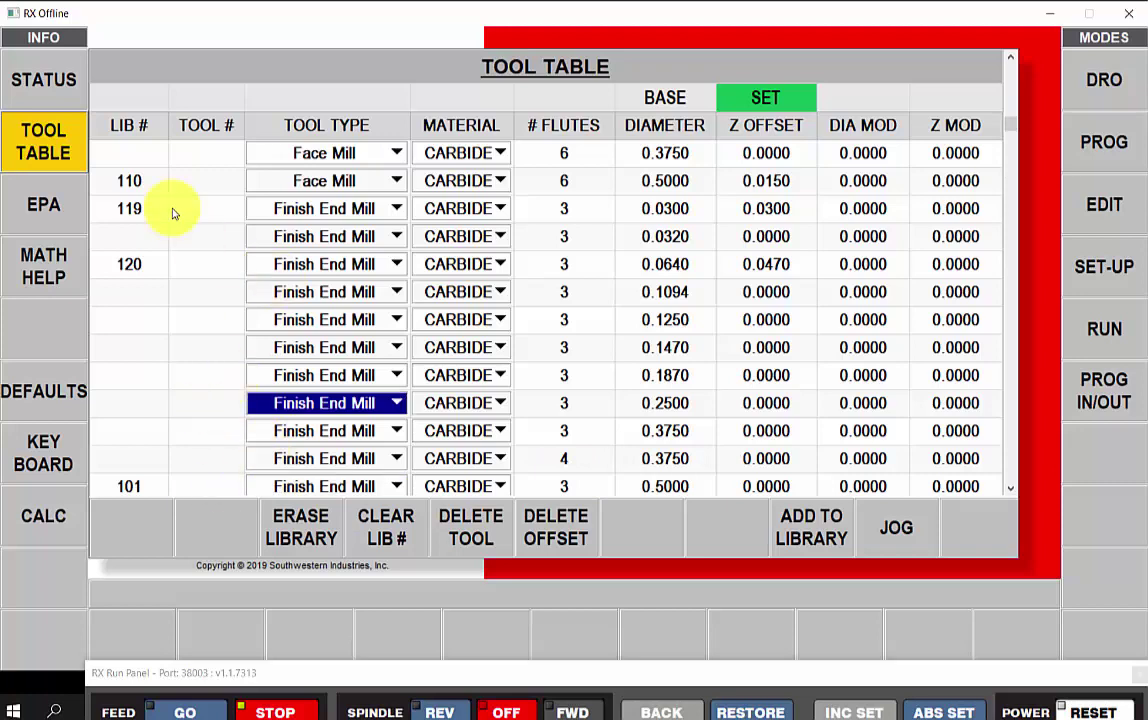
left_click(64, 152)
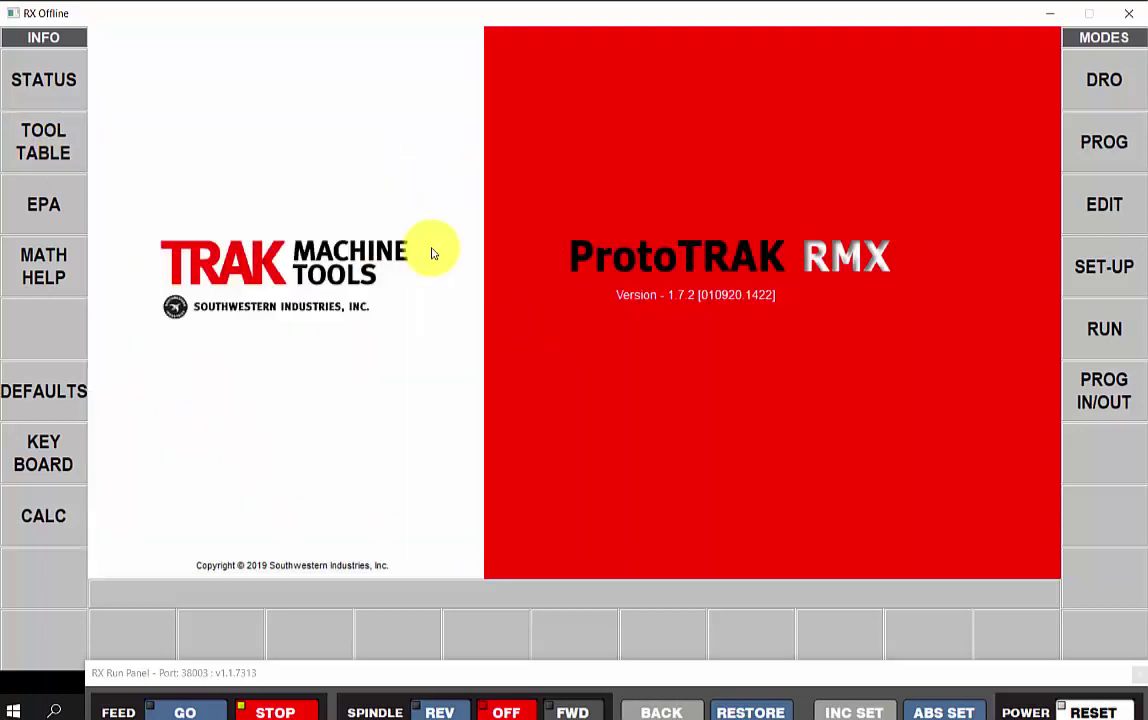
Step: Generate the part from the program in set-up mode and start the solid verification simulation
left_click(1126, 276)
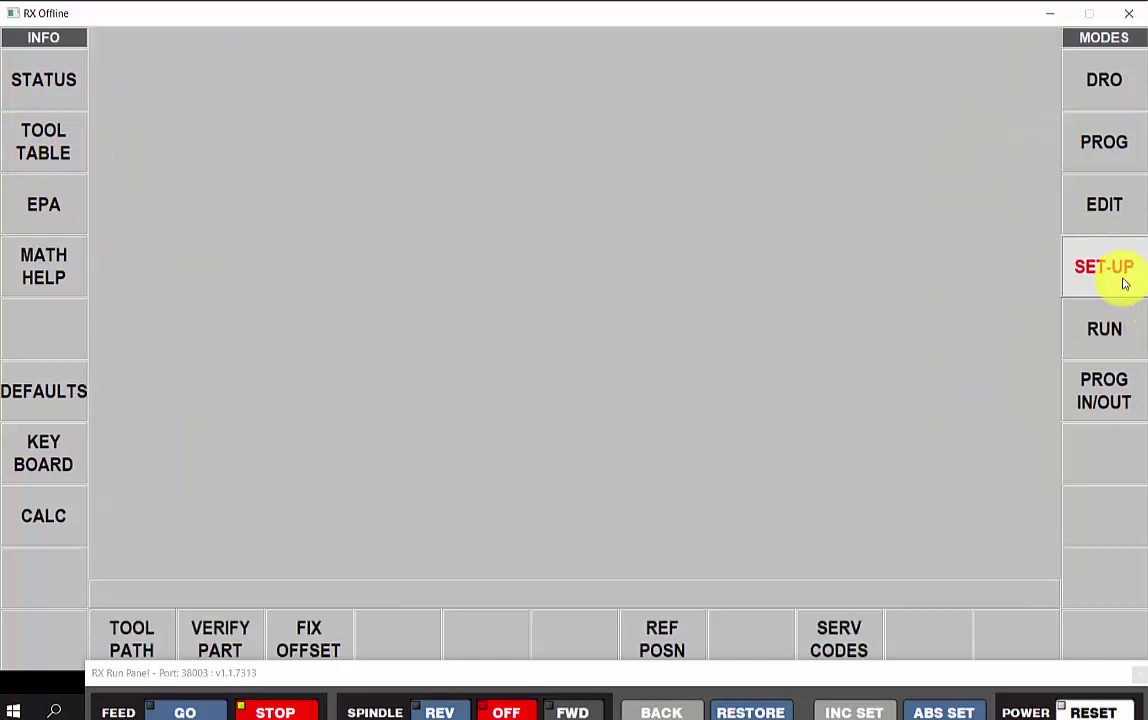
left_click(218, 630)
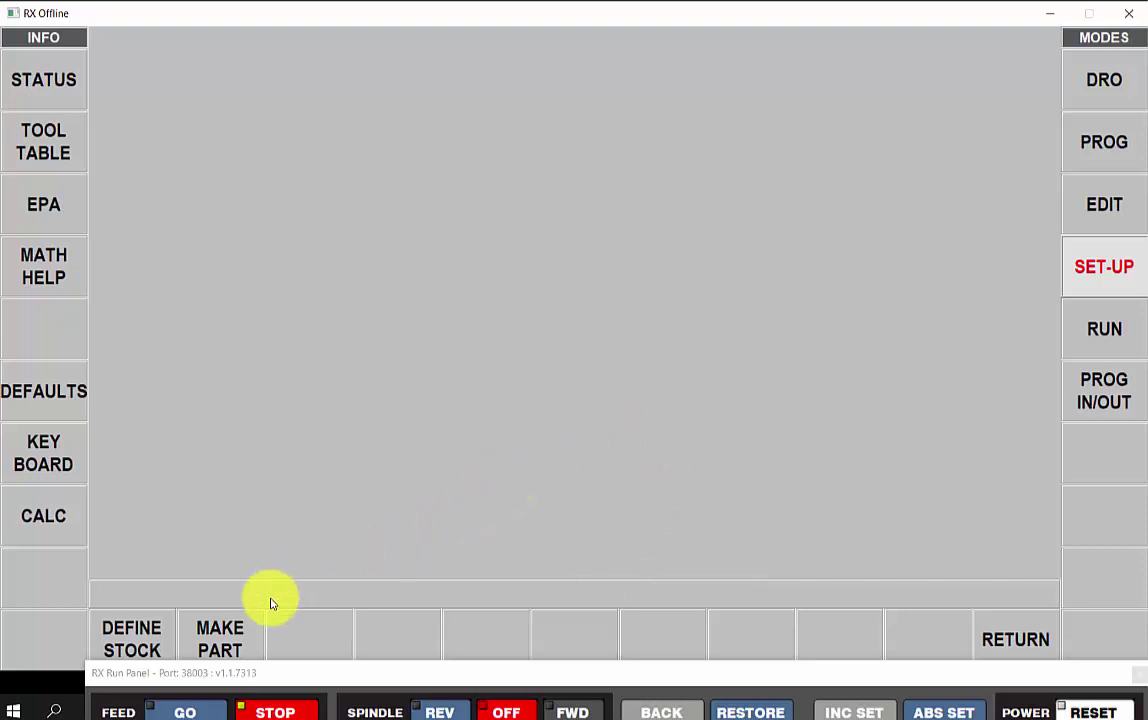
left_click(224, 638)
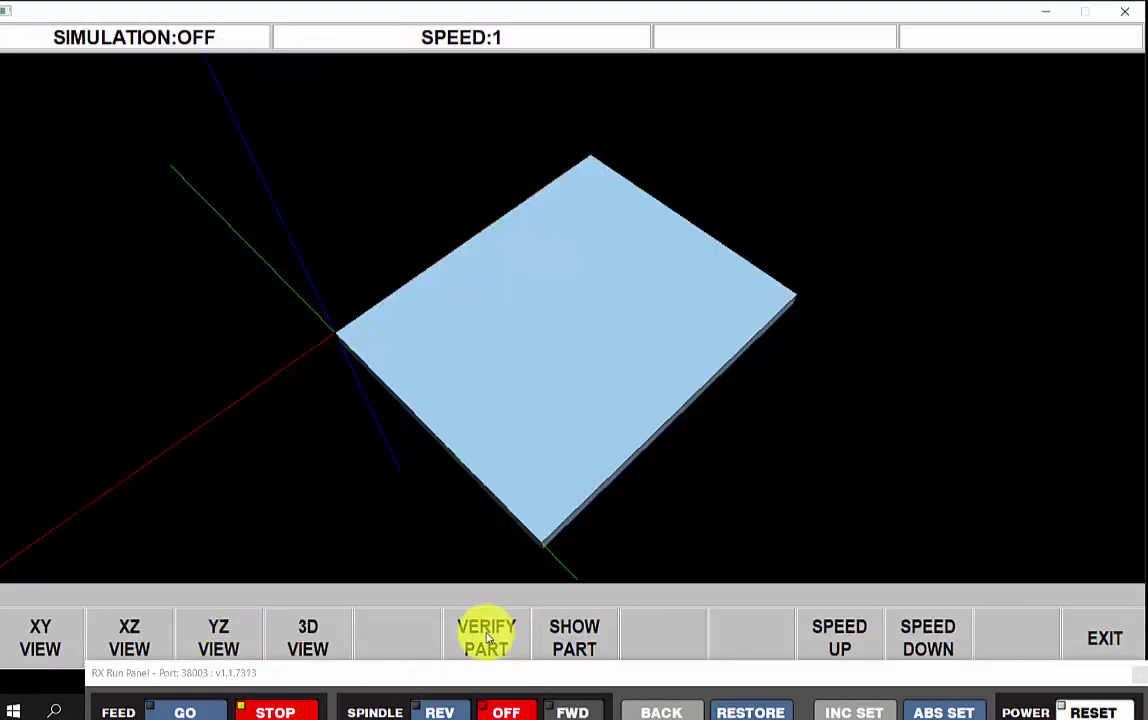
left_click(487, 638)
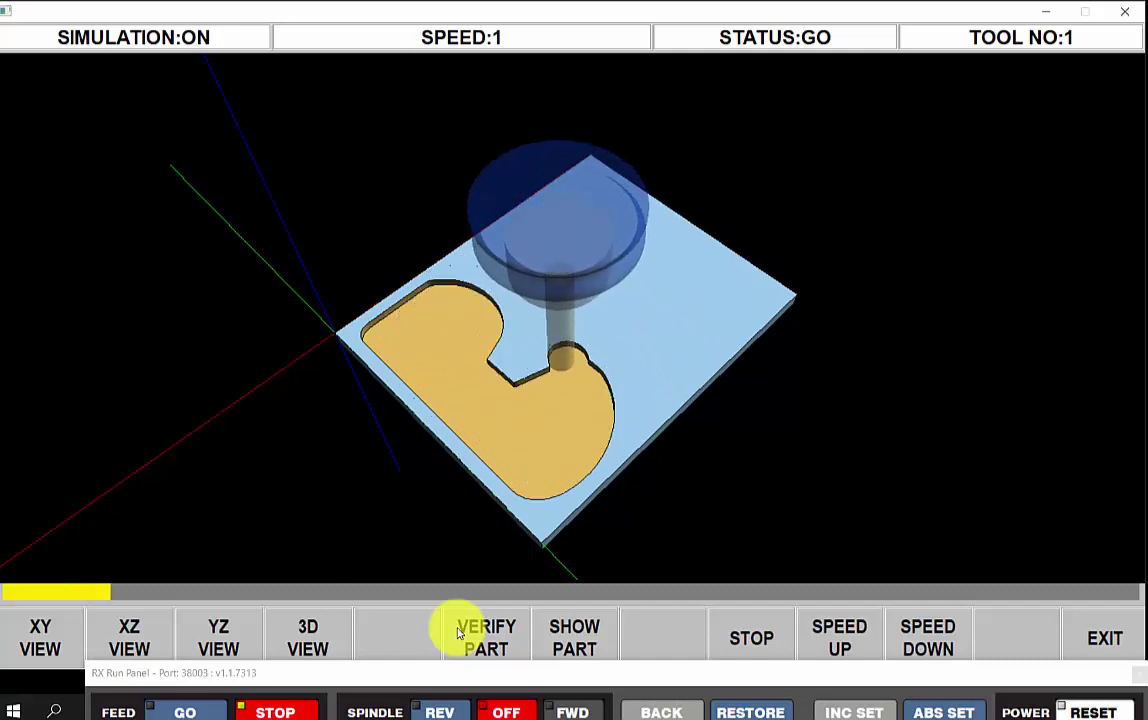
Step: Slow the verification to single step, advance it by one move and examine the partly cut pocket in 3D
left_click(954, 627)
left_click(962, 628)
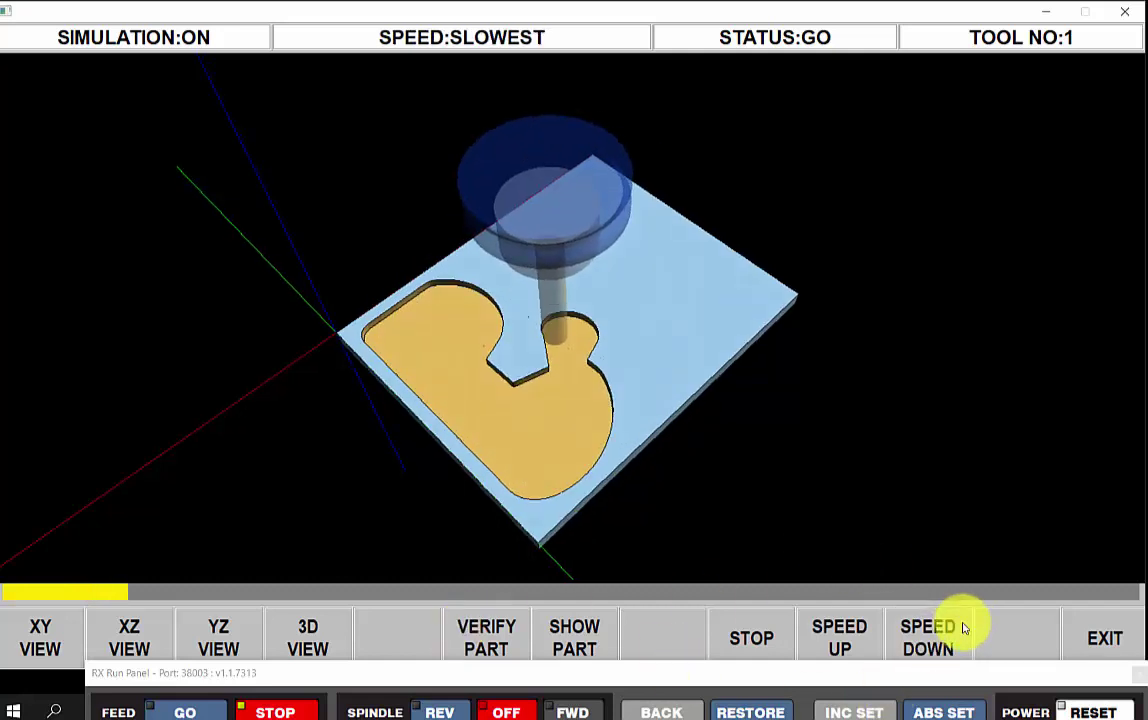
left_click(962, 628)
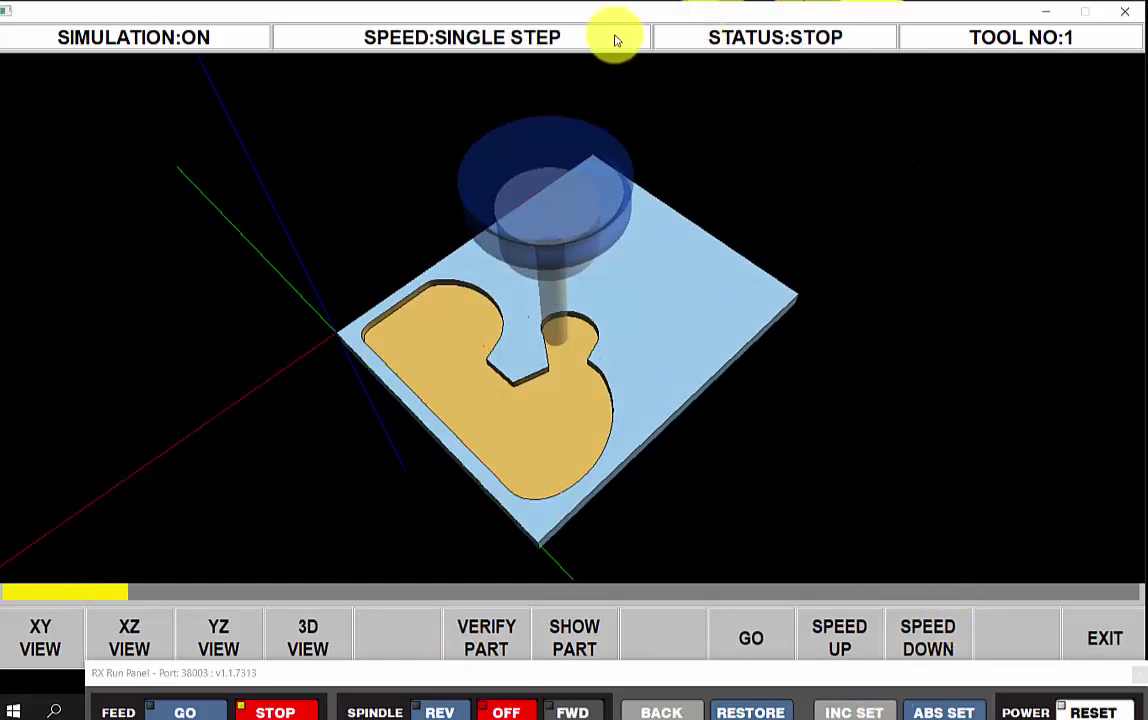
left_click(751, 640)
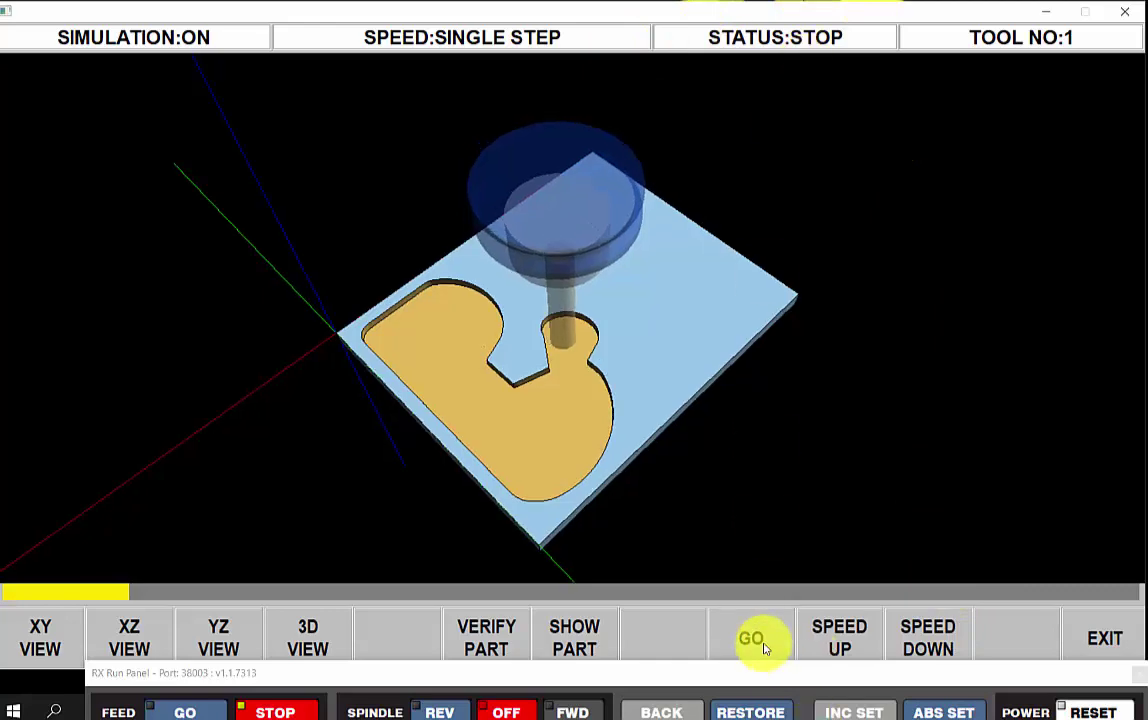
scroll(632, 378, "down", 3)
scroll(632, 379, "up", 6)
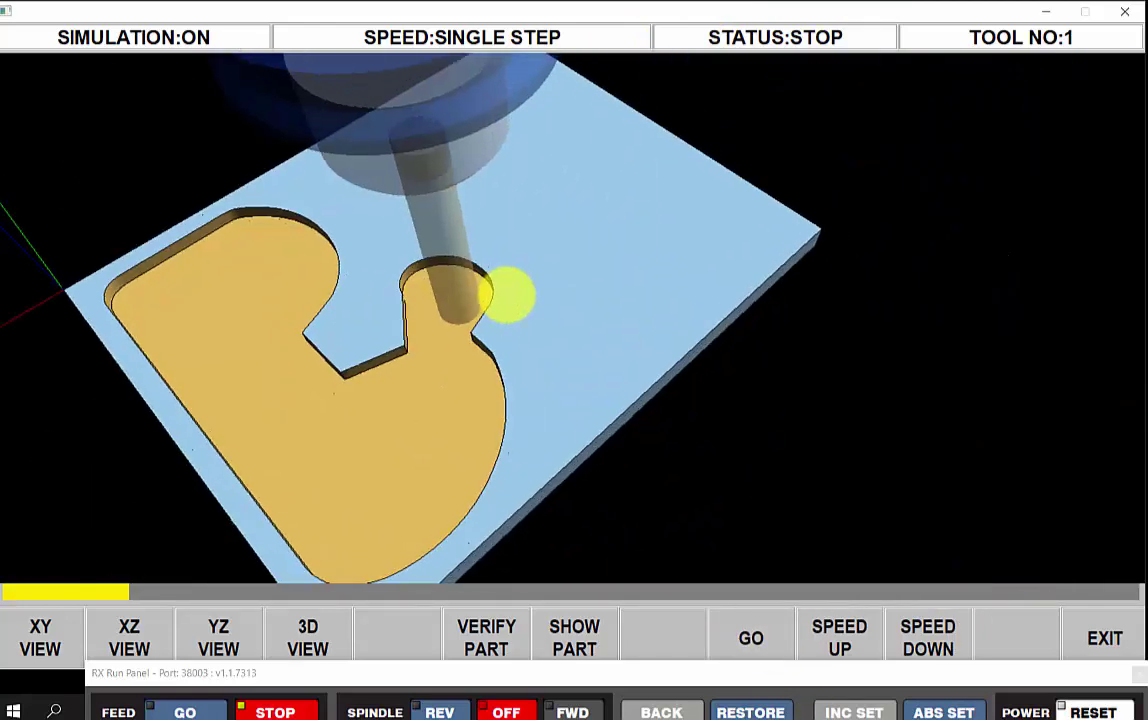
left_click_drag(508, 295, 592, 577)
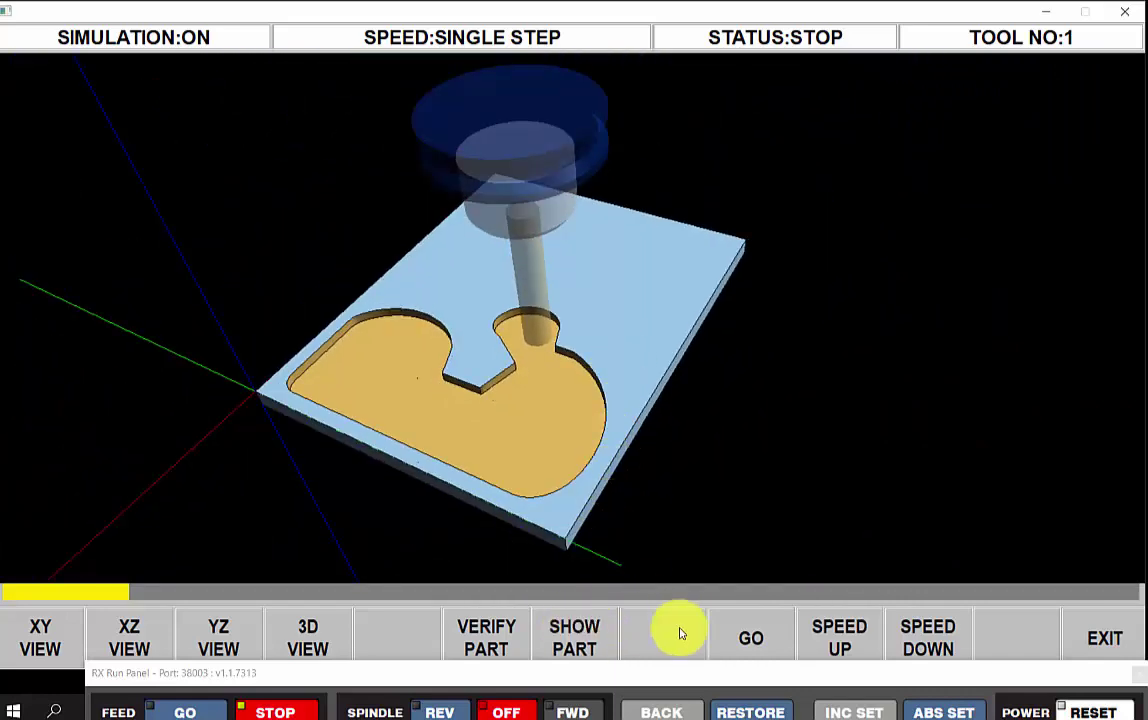
Step: Raise the simulation speed back to 1 and resume the verification
left_click(853, 640)
left_click(848, 639)
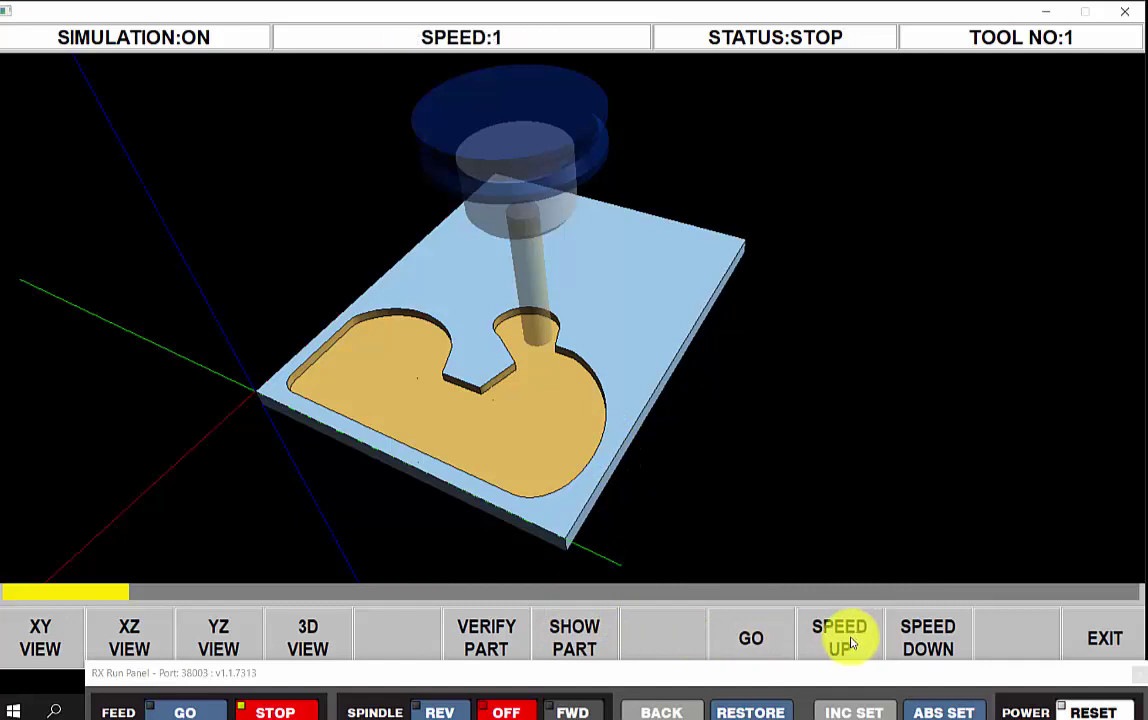
left_click(765, 645)
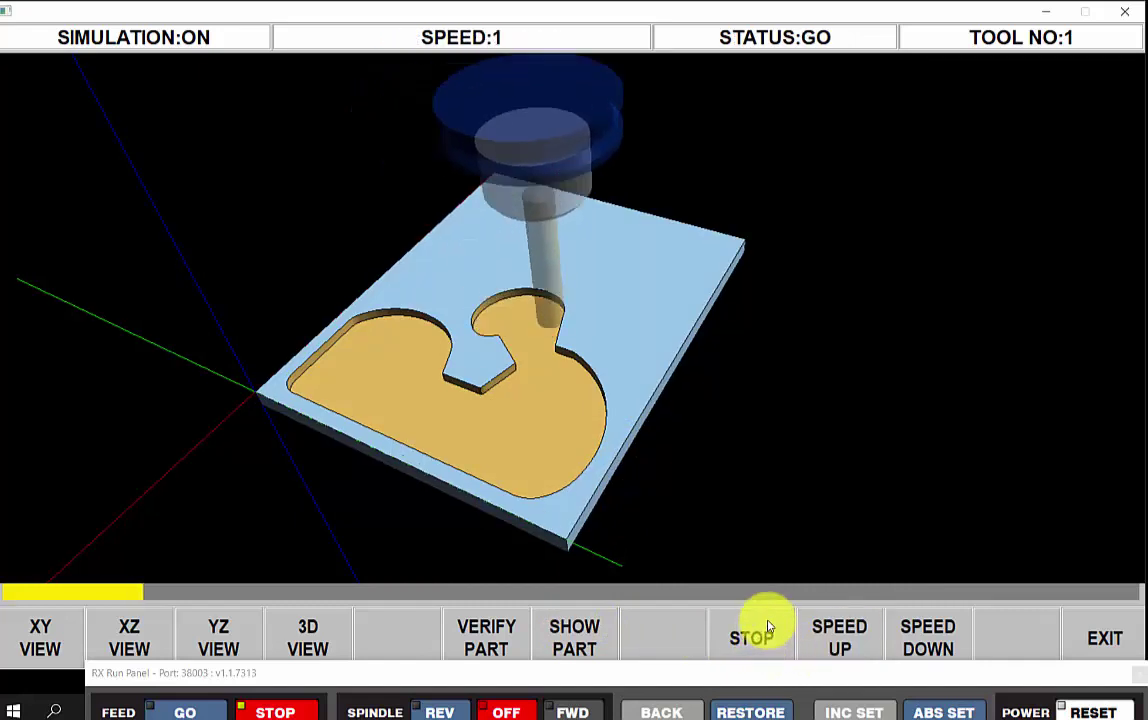